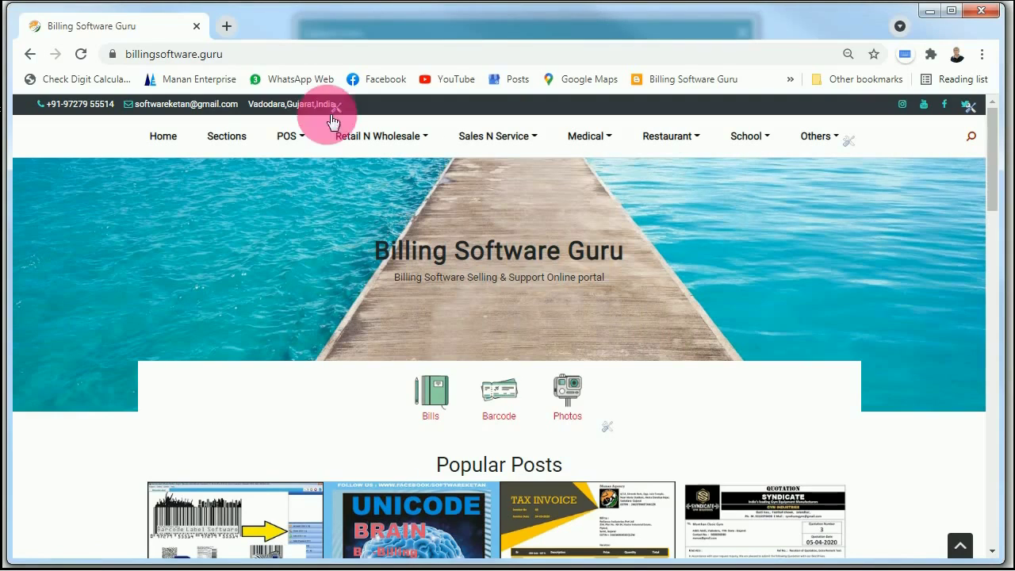
- Open the Battery Business Software page from the Sales N Service menu on billingsoftware.guru
{"action": "left_click", "coordinate": [236, 60]}
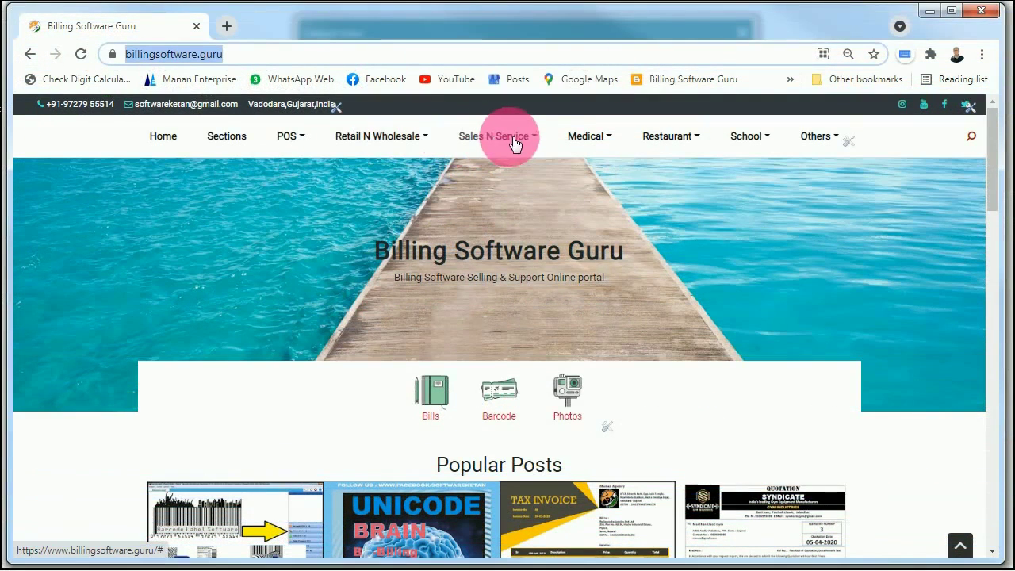
{"action": "left_click", "coordinate": [539, 140]}
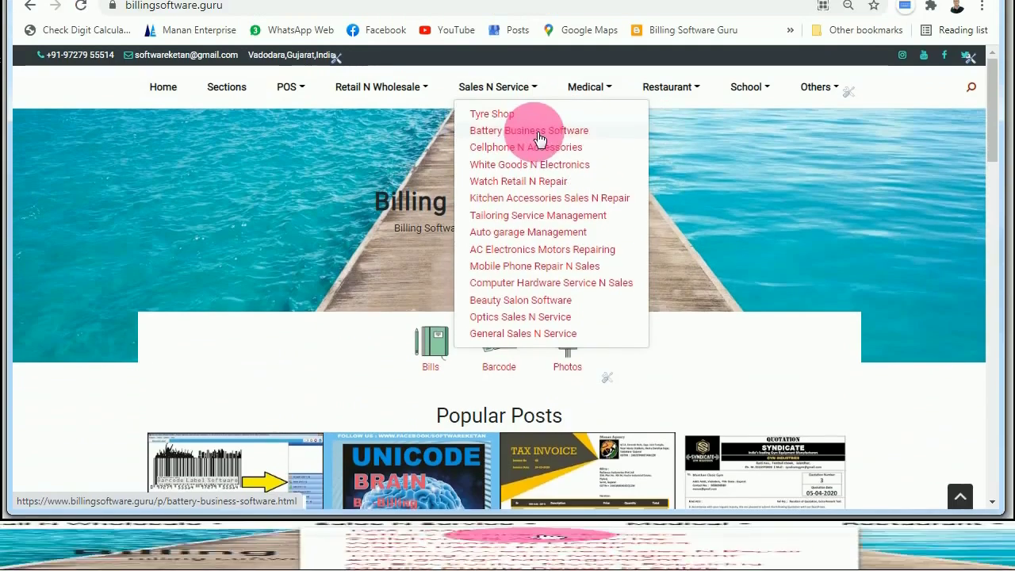
{"action": "left_click", "coordinate": [517, 166]}
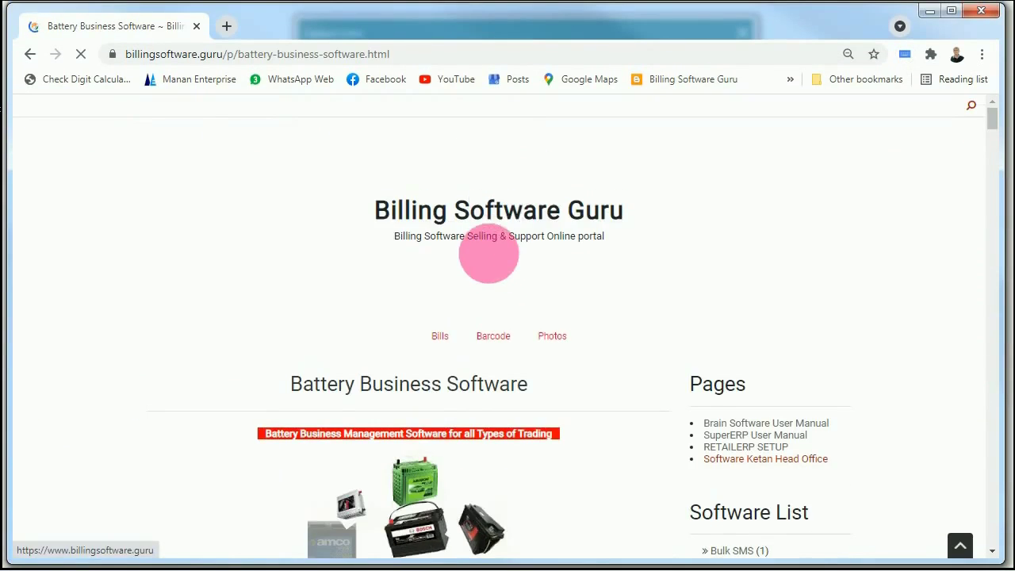
{"action": "scroll", "coordinate": [492, 264], "scroll_direction": "down", "scroll_amount": 4}
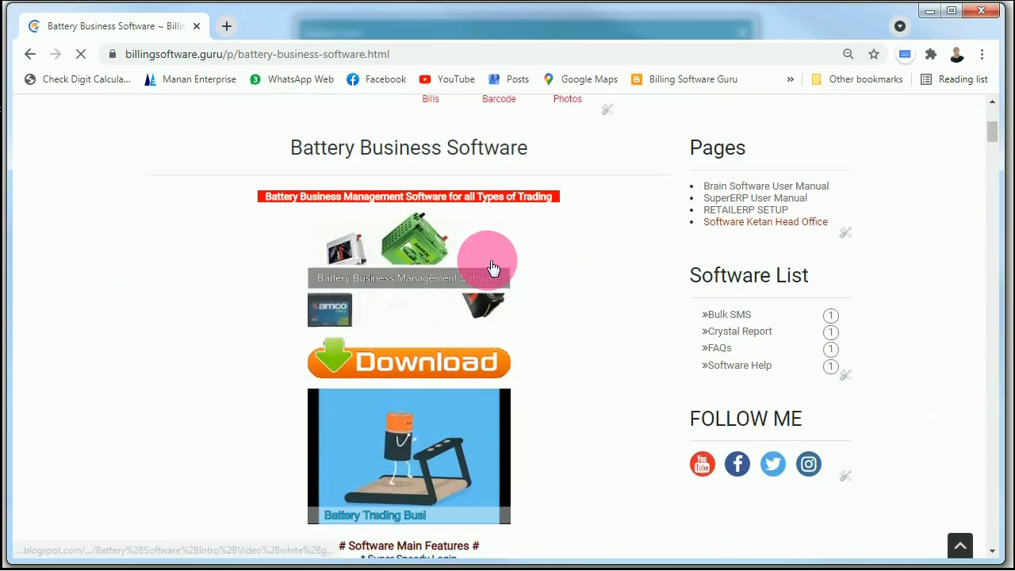
{"action": "scroll", "coordinate": [418, 245], "scroll_direction": "down", "scroll_amount": 1}
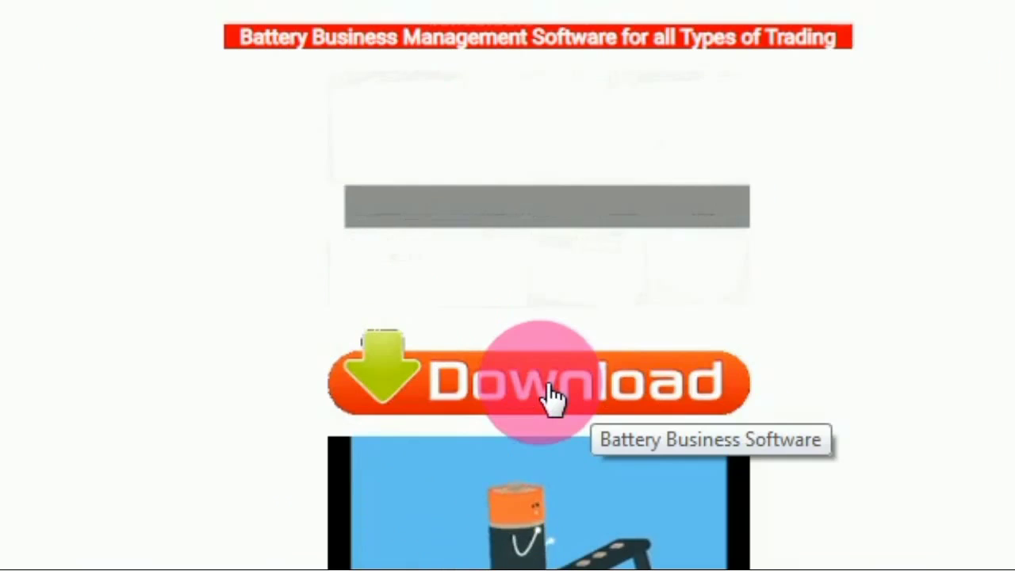
{"action": "scroll", "coordinate": [548, 387], "scroll_direction": "down", "scroll_amount": 1}
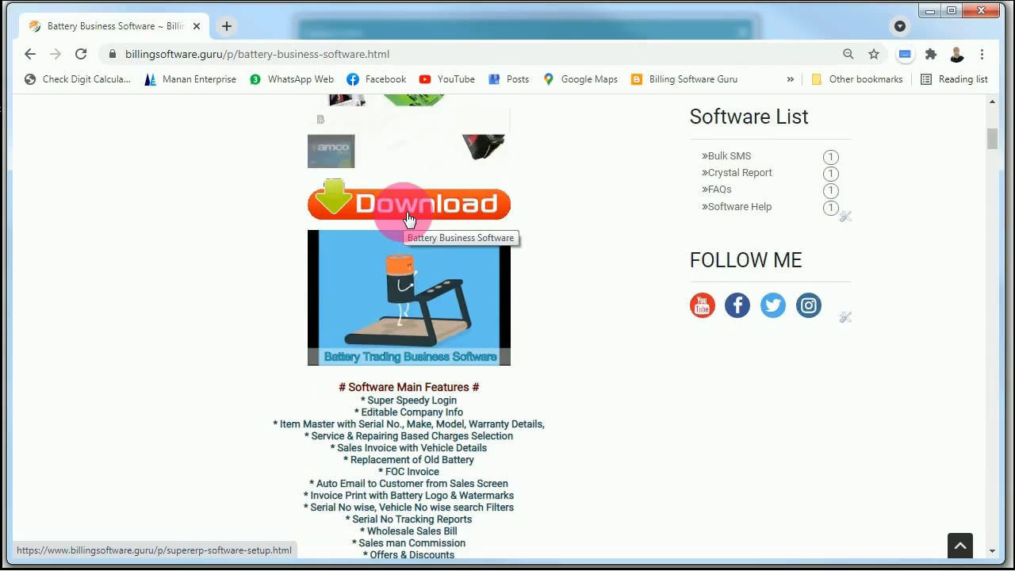
{"action": "scroll", "coordinate": [413, 214], "scroll_direction": "down", "scroll_amount": 1}
{"action": "scroll", "coordinate": [414, 224], "scroll_direction": "down", "scroll_amount": 1}
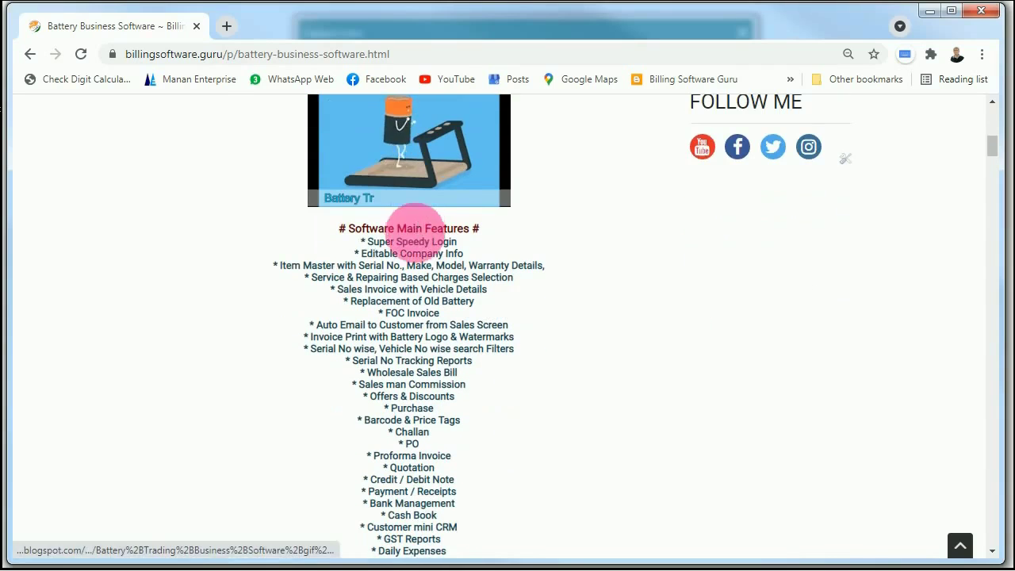
{"action": "scroll", "coordinate": [411, 238], "scroll_direction": "down", "scroll_amount": 1}
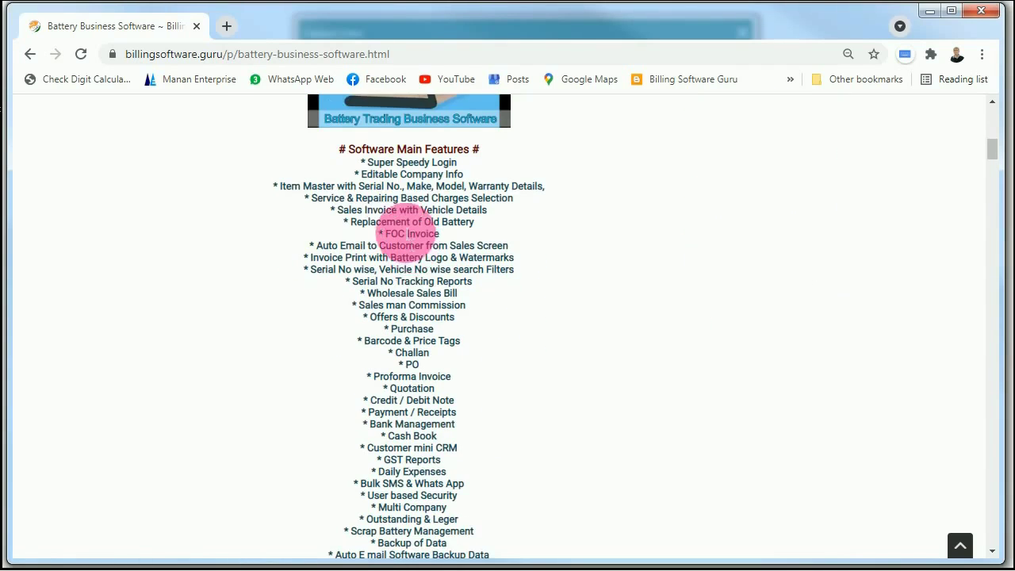
{"action": "scroll", "coordinate": [412, 277], "scroll_direction": "down", "scroll_amount": 2}
{"action": "scroll", "coordinate": [412, 295], "scroll_direction": "down", "scroll_amount": 1}
{"action": "scroll", "coordinate": [410, 297], "scroll_direction": "down", "scroll_amount": 1}
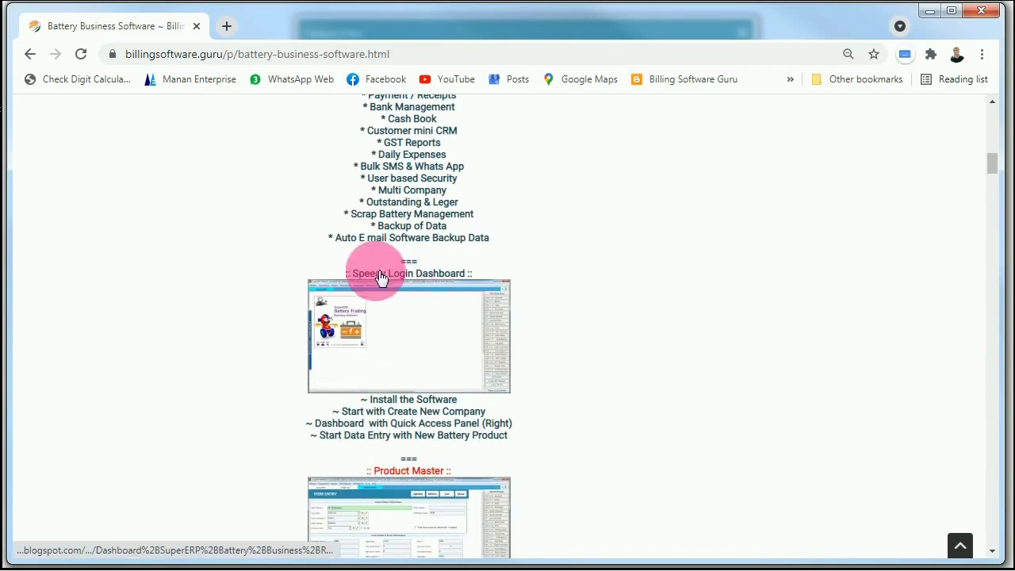
{"action": "scroll", "coordinate": [412, 293], "scroll_direction": "down", "scroll_amount": 2}
{"action": "scroll", "coordinate": [415, 292], "scroll_direction": "up", "scroll_amount": 6}
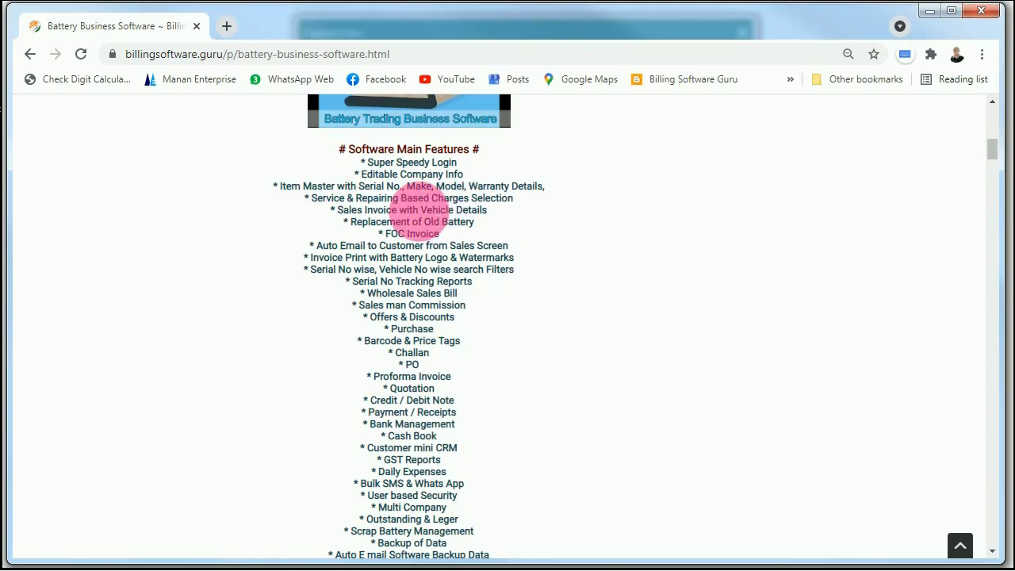
{"action": "scroll", "coordinate": [421, 229], "scroll_direction": "down", "scroll_amount": 6}
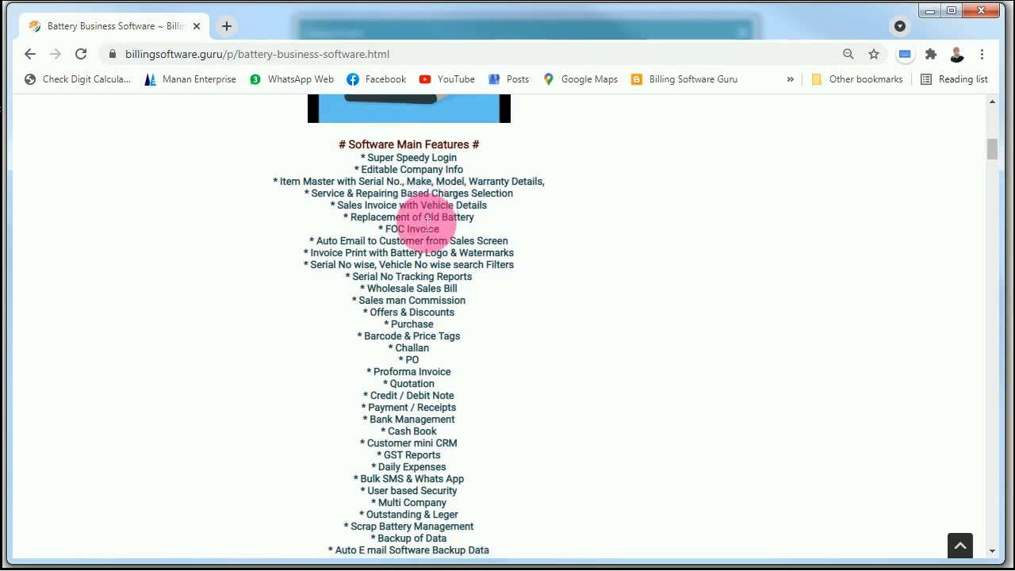
{"action": "scroll", "coordinate": [421, 230], "scroll_direction": "down", "scroll_amount": 5}
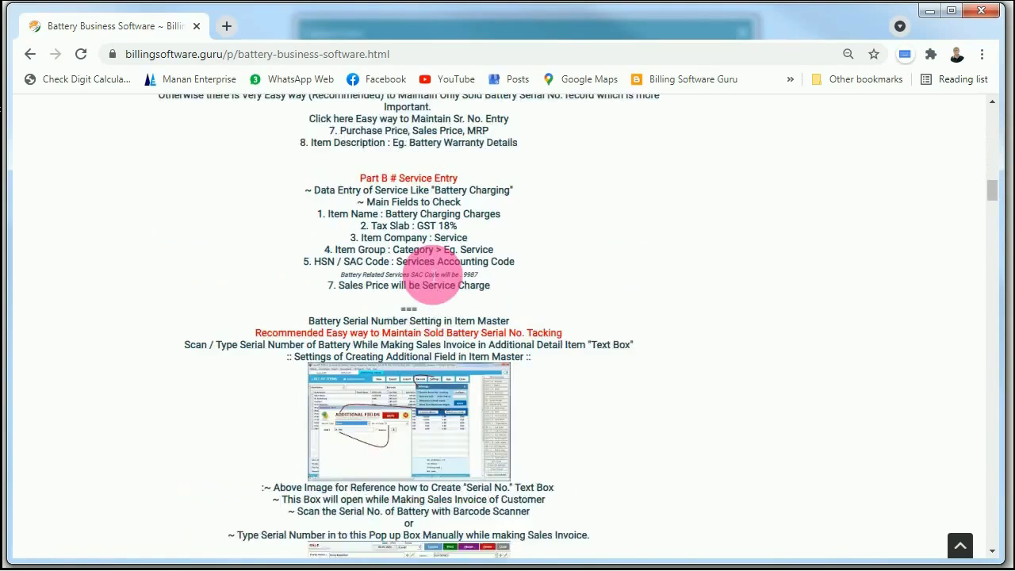
{"action": "scroll", "coordinate": [434, 273], "scroll_direction": "down", "scroll_amount": 9}
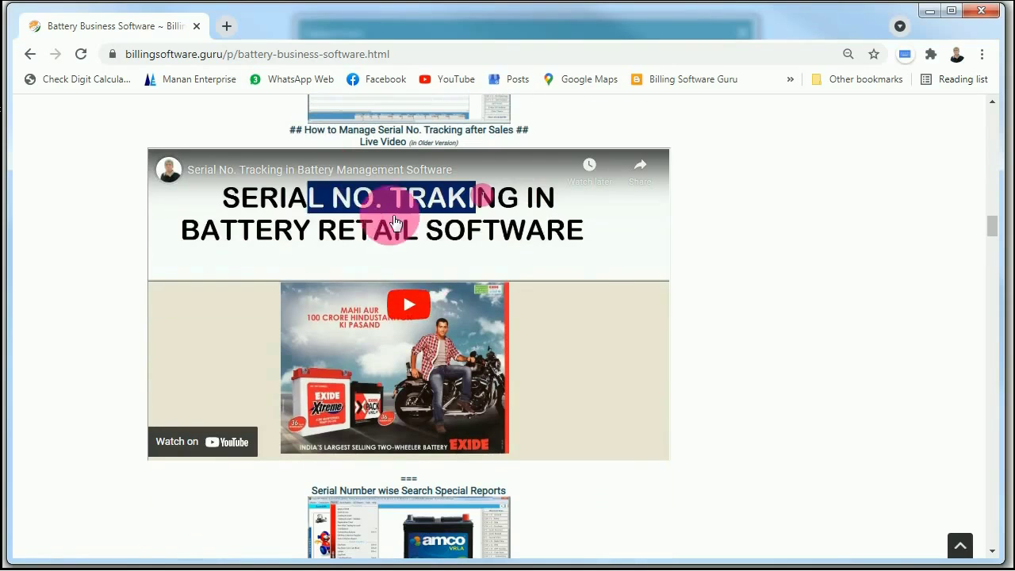
{"action": "scroll", "coordinate": [427, 289], "scroll_direction": "down", "scroll_amount": 3}
{"action": "scroll", "coordinate": [431, 297], "scroll_direction": "down", "scroll_amount": 2}
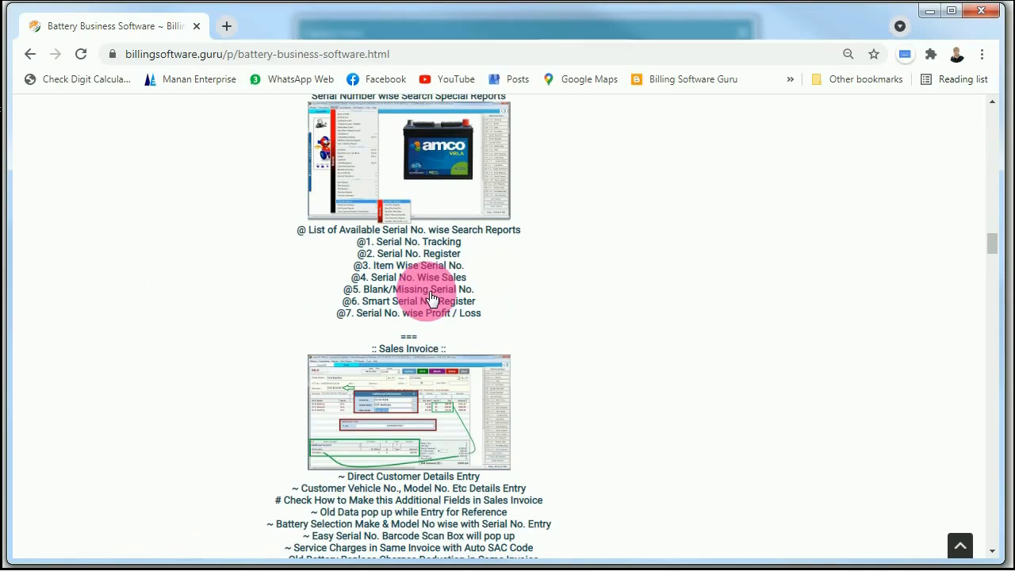
{"action": "scroll", "coordinate": [432, 289], "scroll_direction": "up", "scroll_amount": 1}
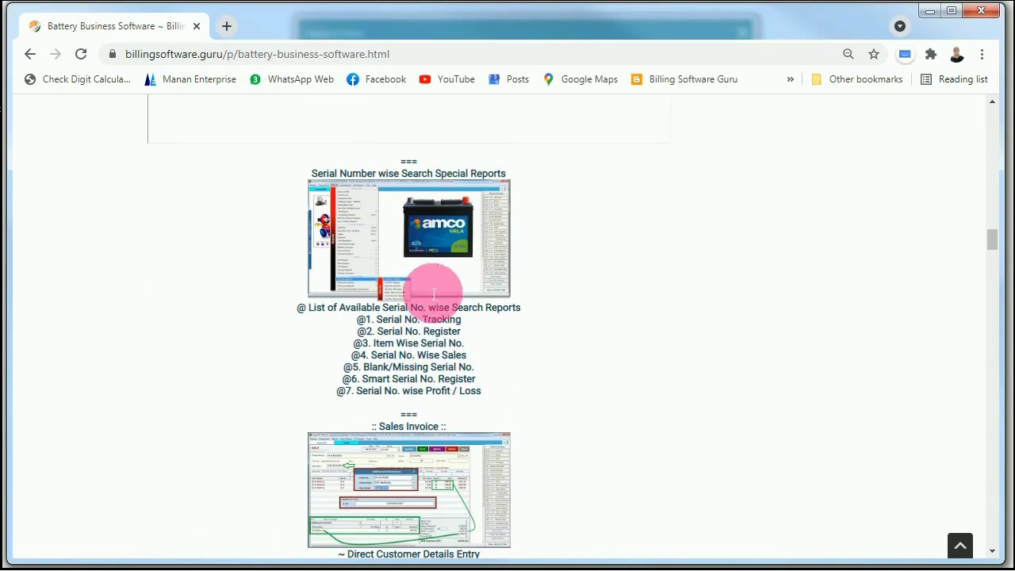
{"action": "left_click_drag", "start_coordinate": [364, 320], "coordinate": [445, 382]}
{"action": "left_click", "coordinate": [442, 339]}
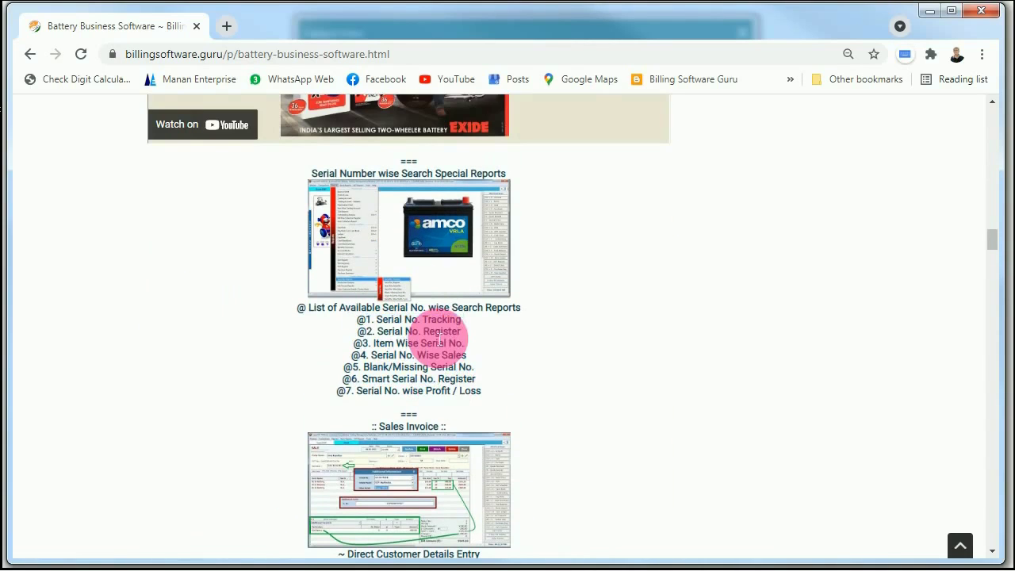
{"action": "scroll", "coordinate": [445, 333], "scroll_direction": "down", "scroll_amount": 3}
{"action": "scroll", "coordinate": [444, 333], "scroll_direction": "down", "scroll_amount": 2}
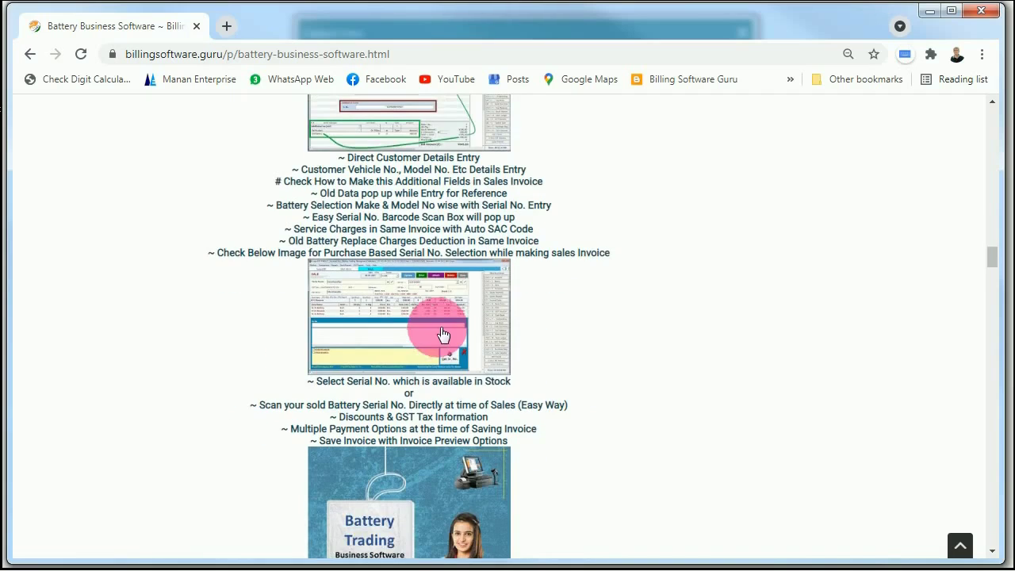
{"action": "scroll", "coordinate": [443, 334], "scroll_direction": "down", "scroll_amount": 5}
{"action": "scroll", "coordinate": [442, 335], "scroll_direction": "down", "scroll_amount": 12}
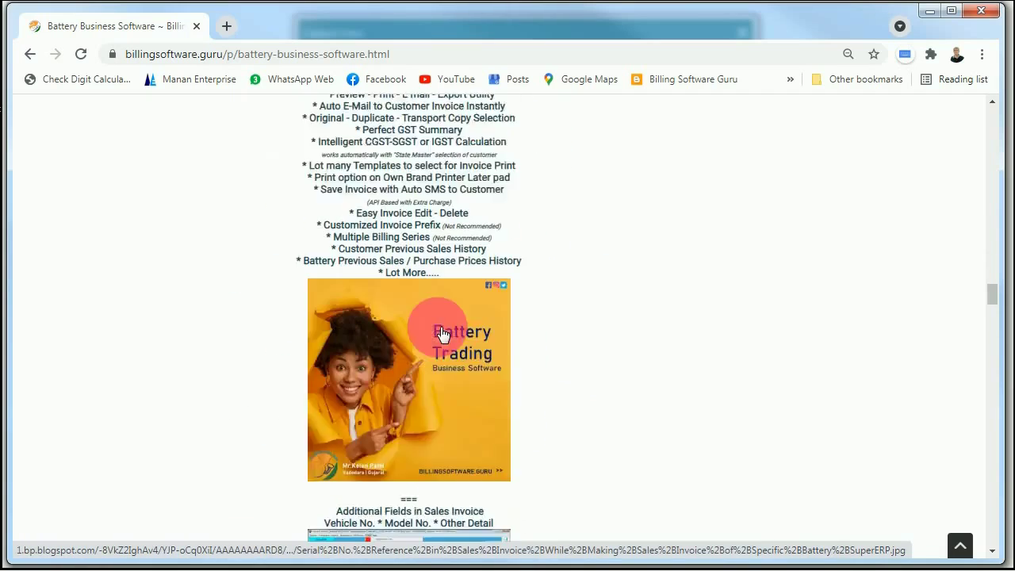
{"action": "scroll", "coordinate": [442, 335], "scroll_direction": "down", "scroll_amount": 15}
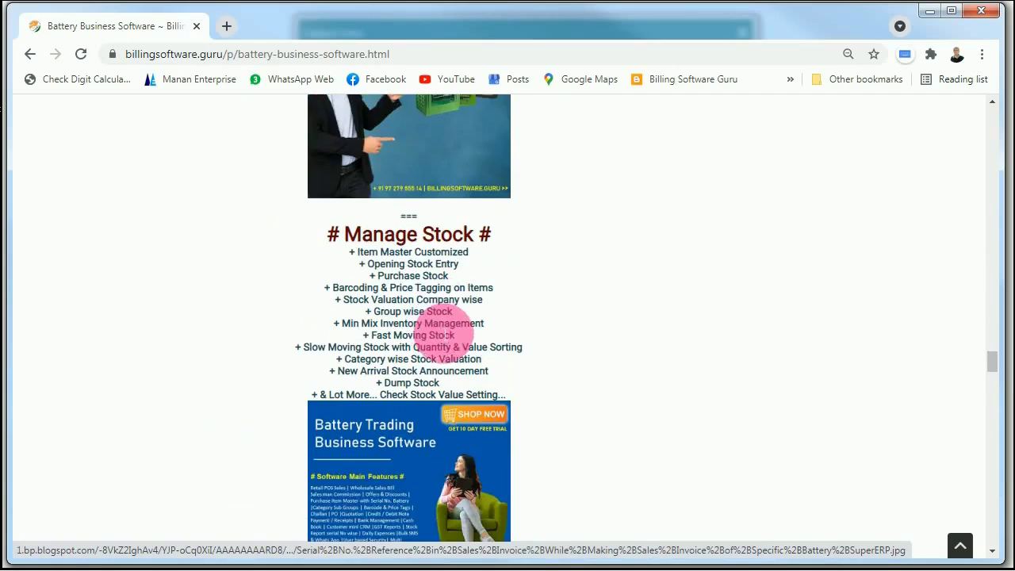
{"action": "scroll", "coordinate": [443, 335], "scroll_direction": "down", "scroll_amount": 15}
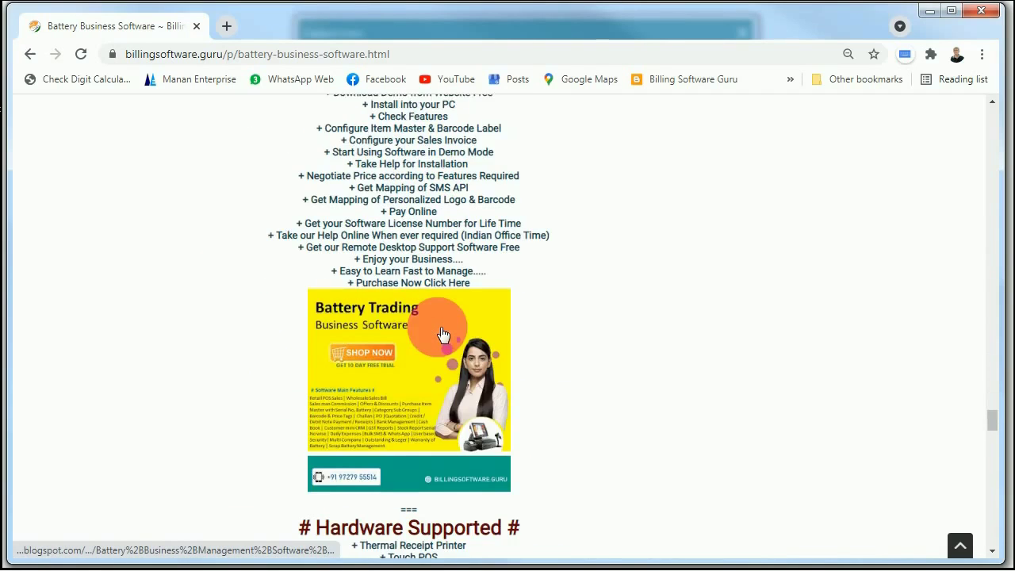
{"action": "scroll", "coordinate": [442, 335], "scroll_direction": "down", "scroll_amount": 7}
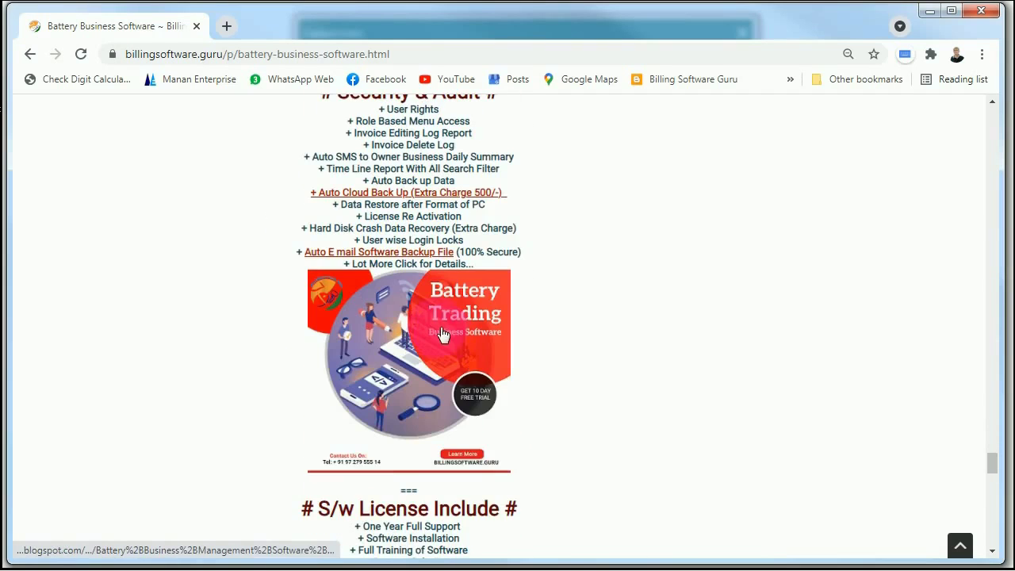
{"action": "scroll", "coordinate": [443, 334], "scroll_direction": "down", "scroll_amount": 3}
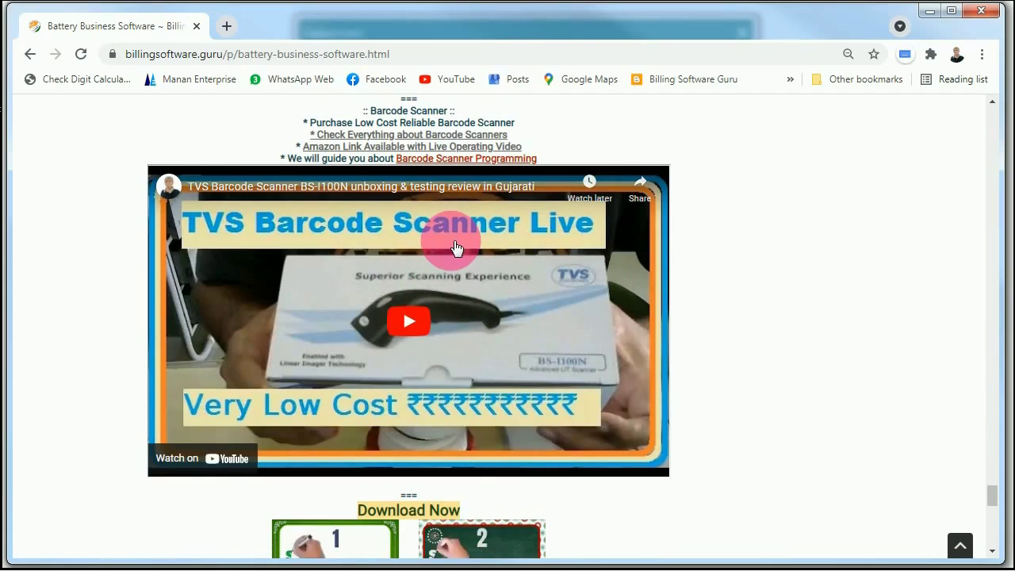
- Scroll down to the Download Now section and highlight the setup instructions
{"action": "scroll", "coordinate": [467, 308], "scroll_direction": "down", "scroll_amount": 4}
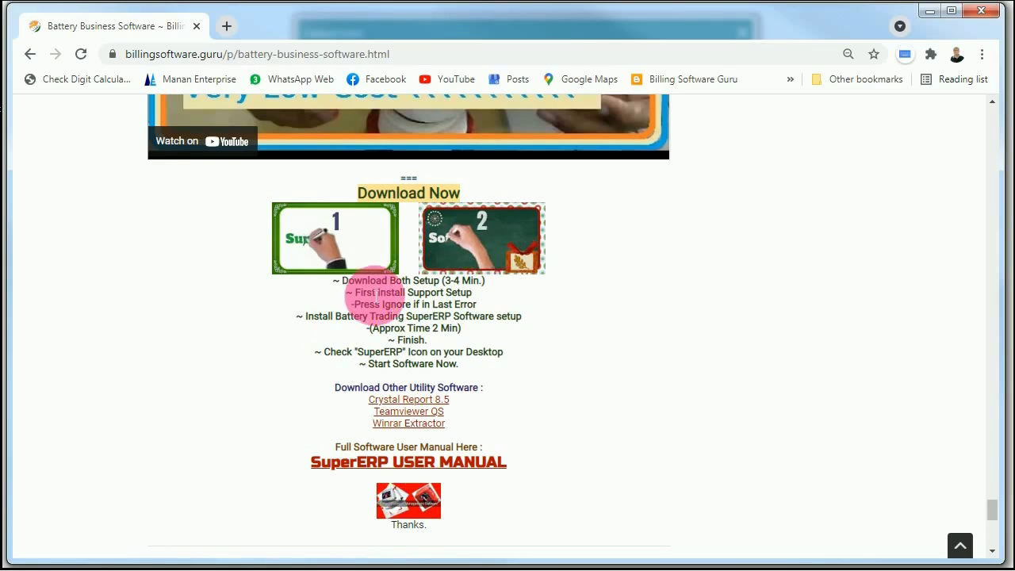
{"action": "left_click_drag", "start_coordinate": [367, 280], "coordinate": [454, 368]}
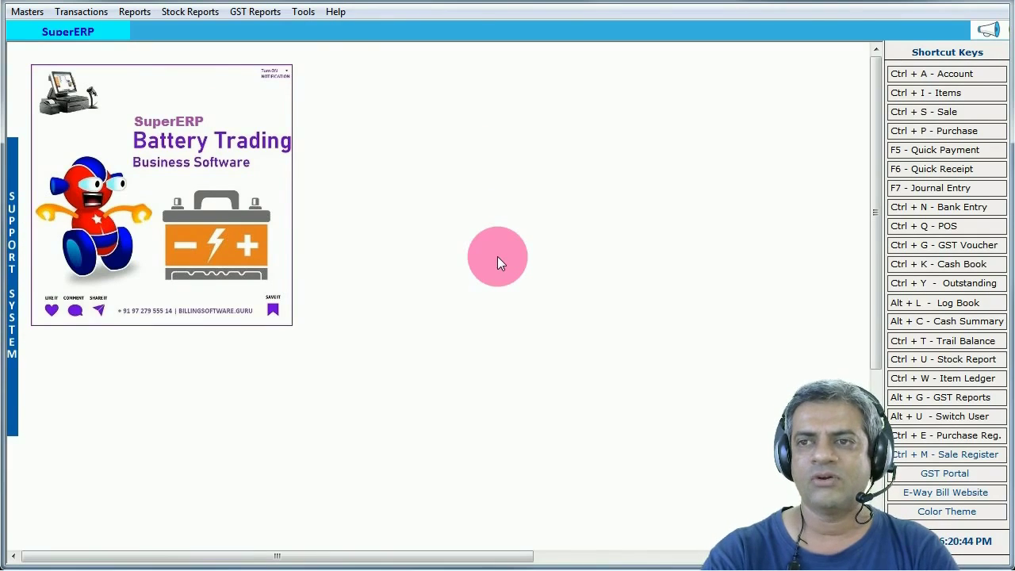
- Open the BL 56 Battery item from the List of Items for editing
{"action": "left_click", "coordinate": [930, 99]}
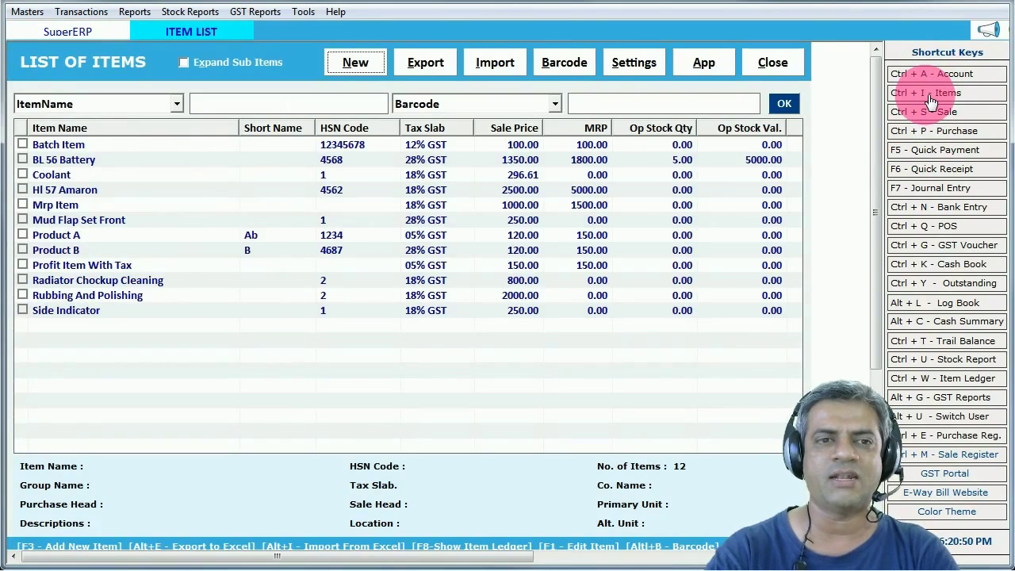
{"action": "left_click", "coordinate": [91, 162]}
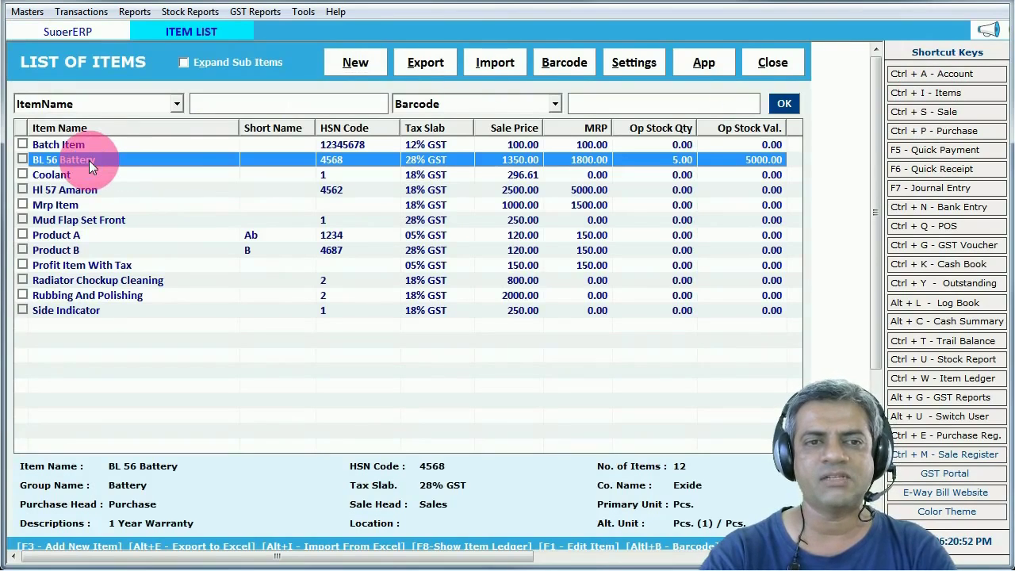
{"action": "double_click", "coordinate": [89, 161]}
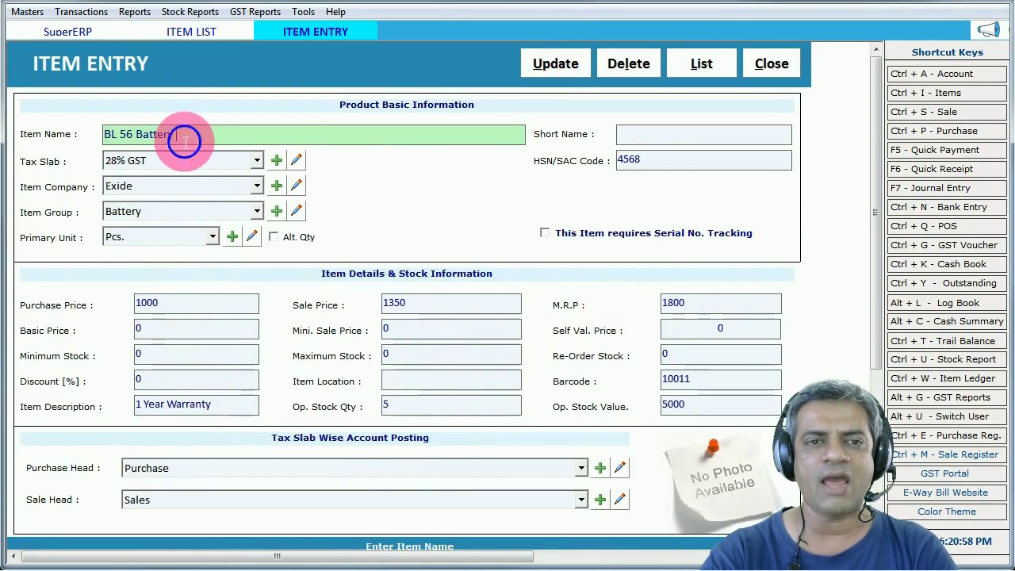
- Keep 28% GST and Exide, and set BL 56 Battery's item group to Battery
{"action": "left_click", "coordinate": [153, 162]}
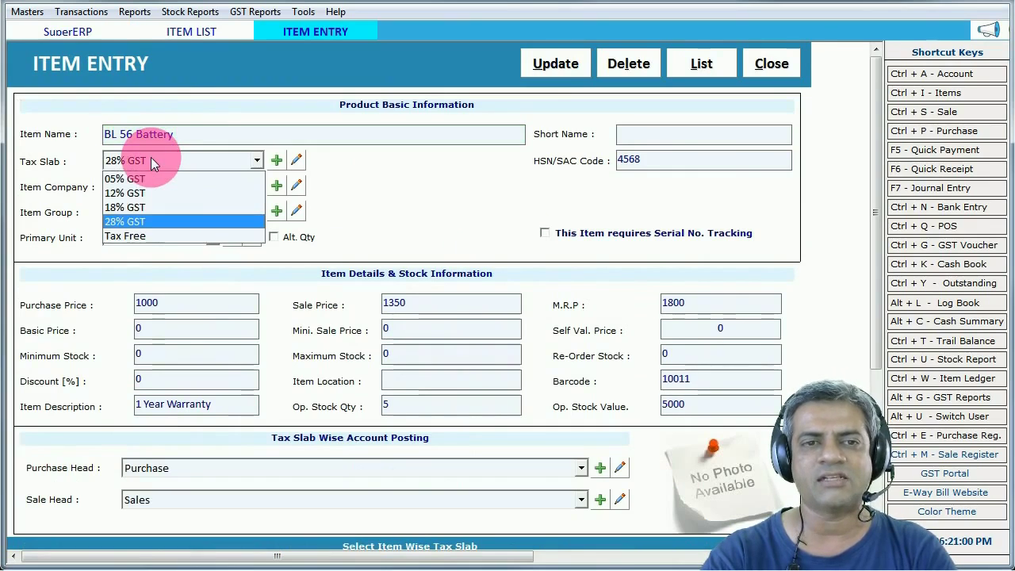
{"action": "left_click", "coordinate": [153, 162]}
{"action": "left_click", "coordinate": [139, 184]}
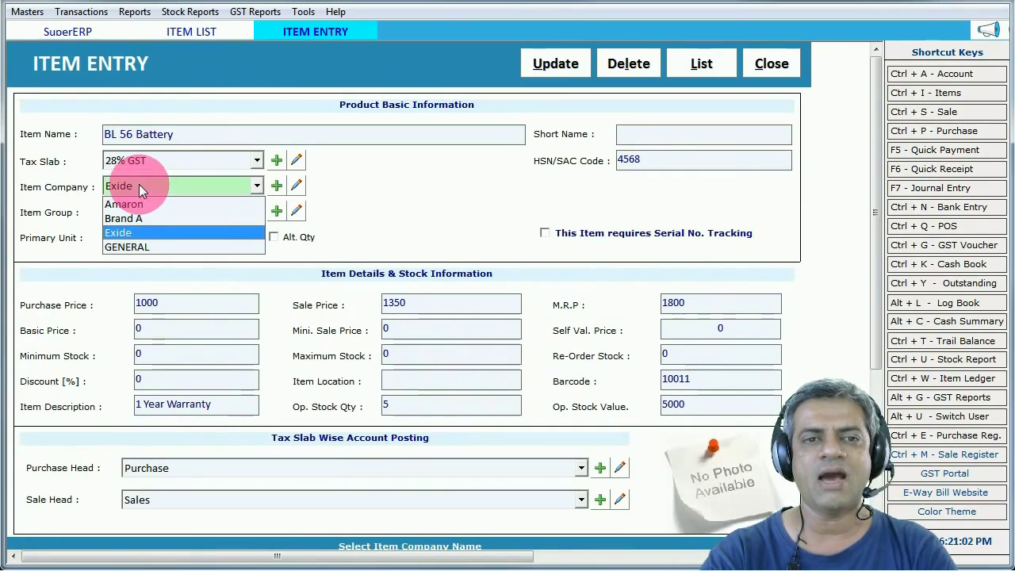
{"action": "left_click", "coordinate": [135, 230]}
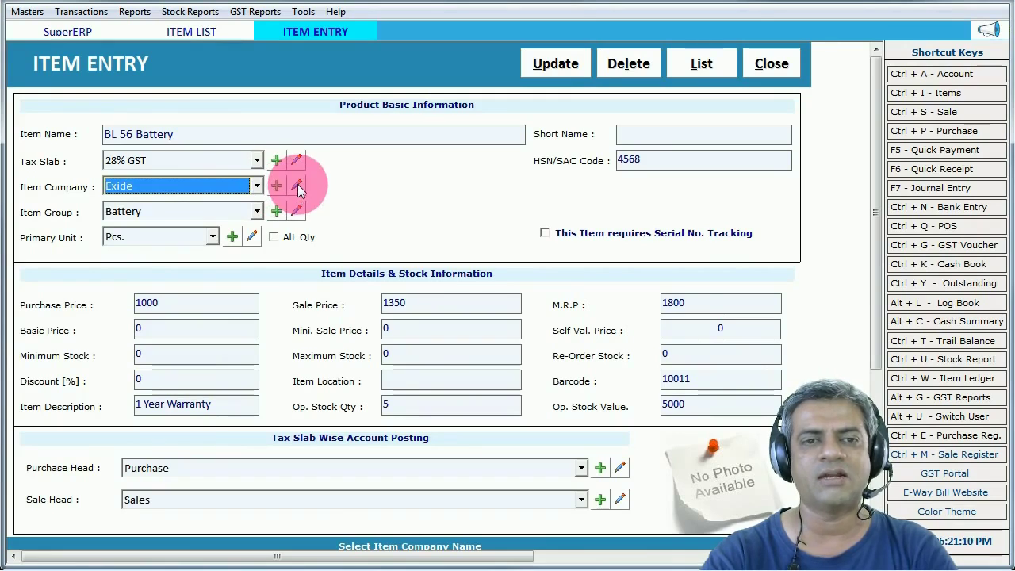
{"action": "left_click", "coordinate": [175, 211]}
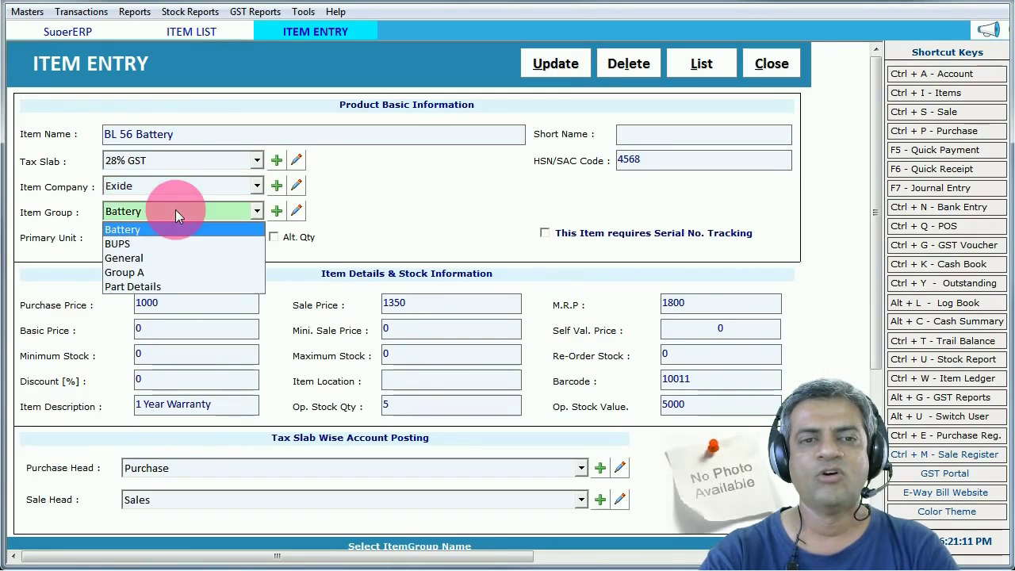
{"action": "left_click", "coordinate": [134, 229]}
- Step through HSN 4568, sale price 1350, MRP, warranty description and opening stock, then close the entry
{"action": "left_click", "coordinate": [675, 162]}
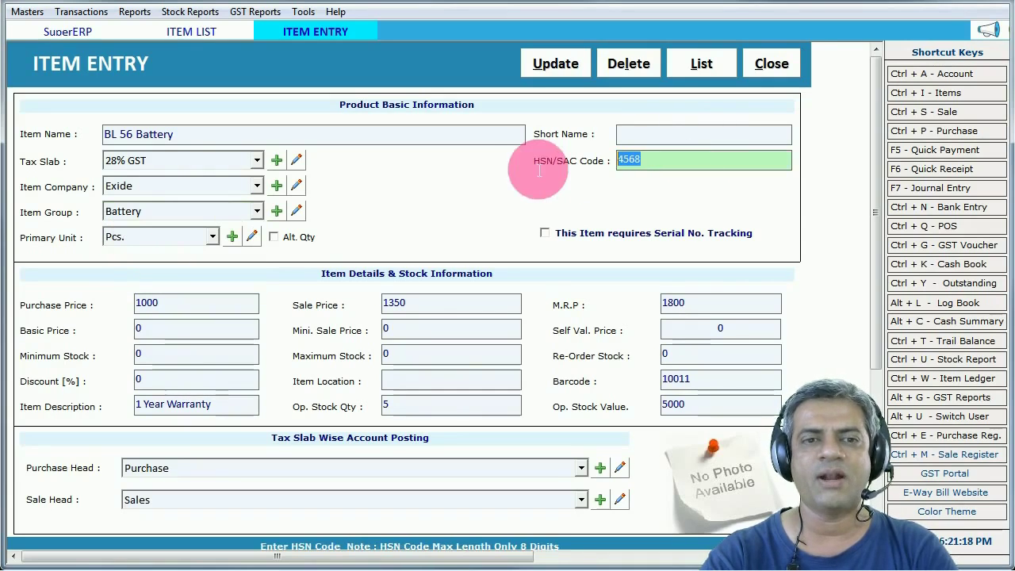
{"action": "left_click", "coordinate": [211, 303]}
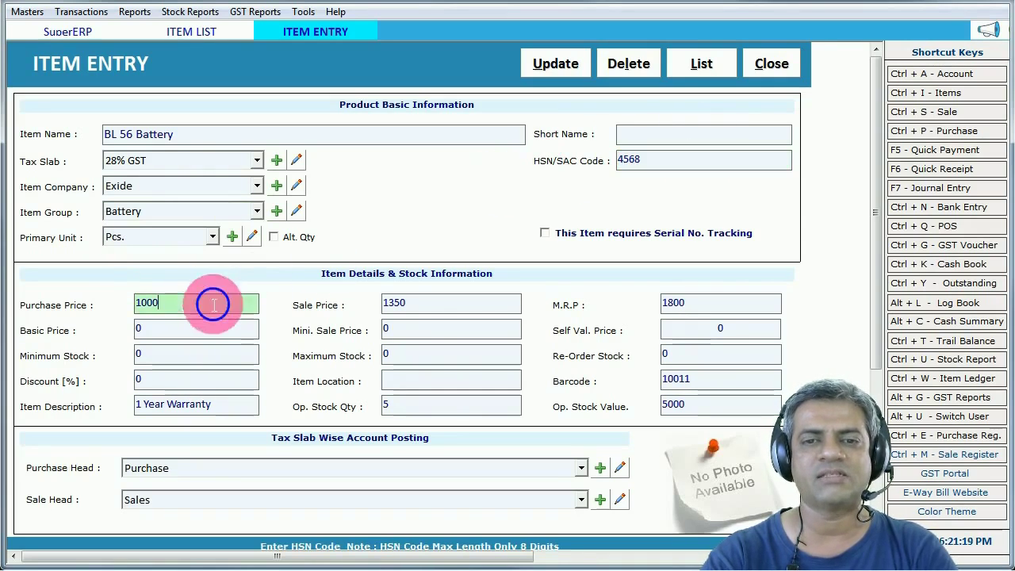
{"action": "left_click", "coordinate": [405, 304]}
{"action": "left_click", "coordinate": [681, 303]}
{"action": "left_click", "coordinate": [236, 407]}
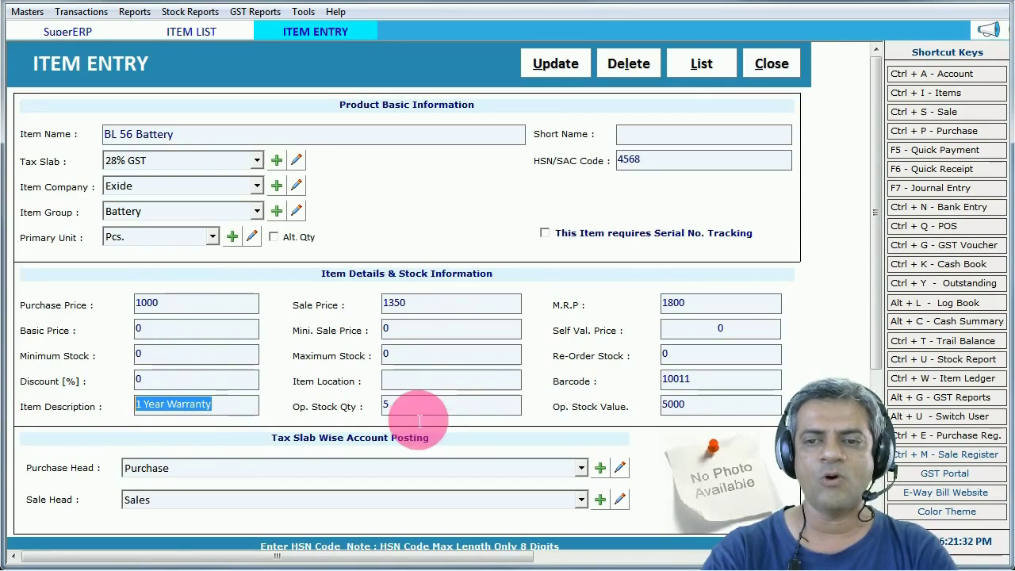
{"action": "key", "text": "Return"}
{"action": "key", "text": "Return"}
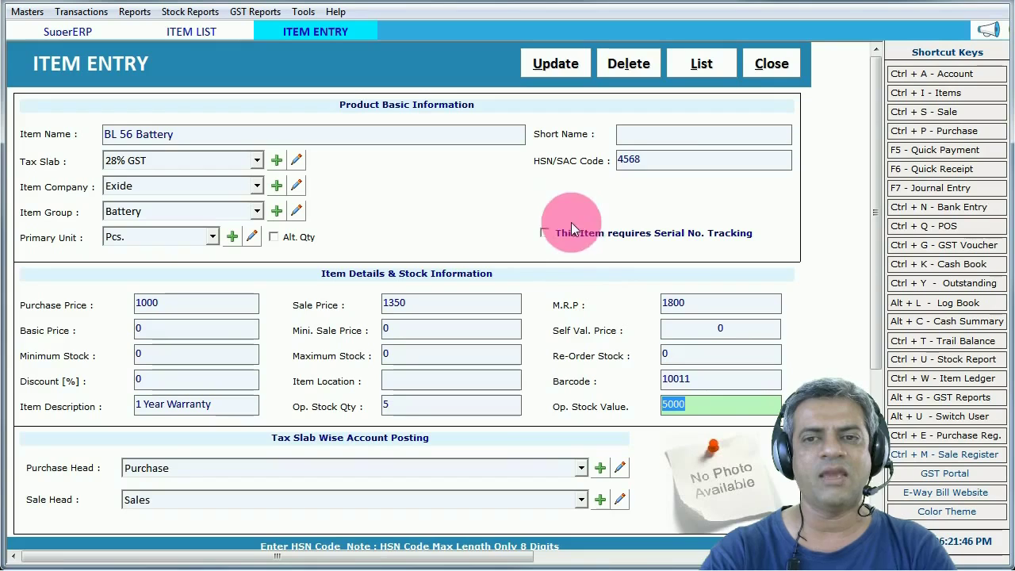
{"action": "left_click", "coordinate": [768, 76]}
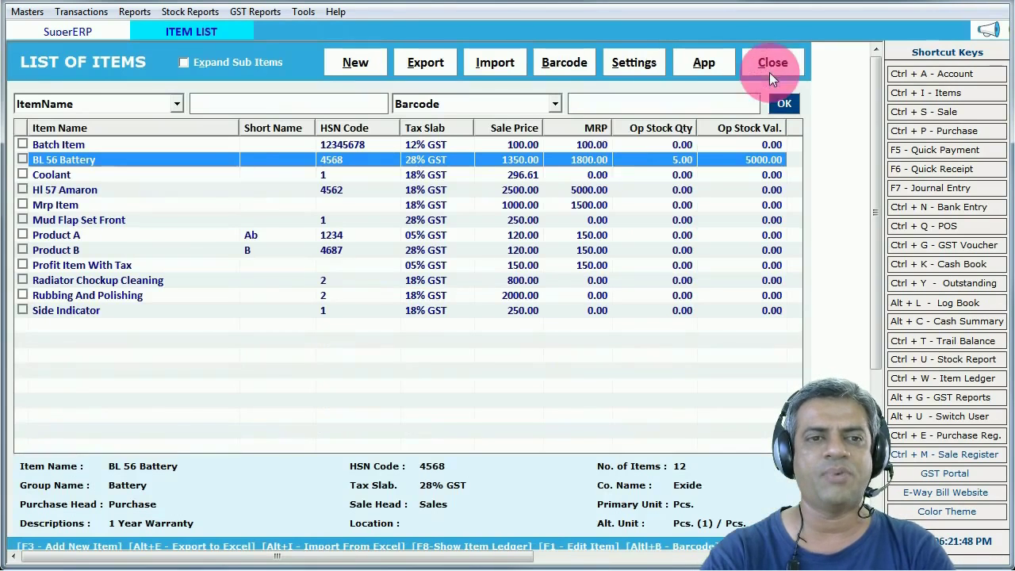
- Open the Hl 57 Amaron item details and close them again
{"action": "double_click", "coordinate": [90, 191]}
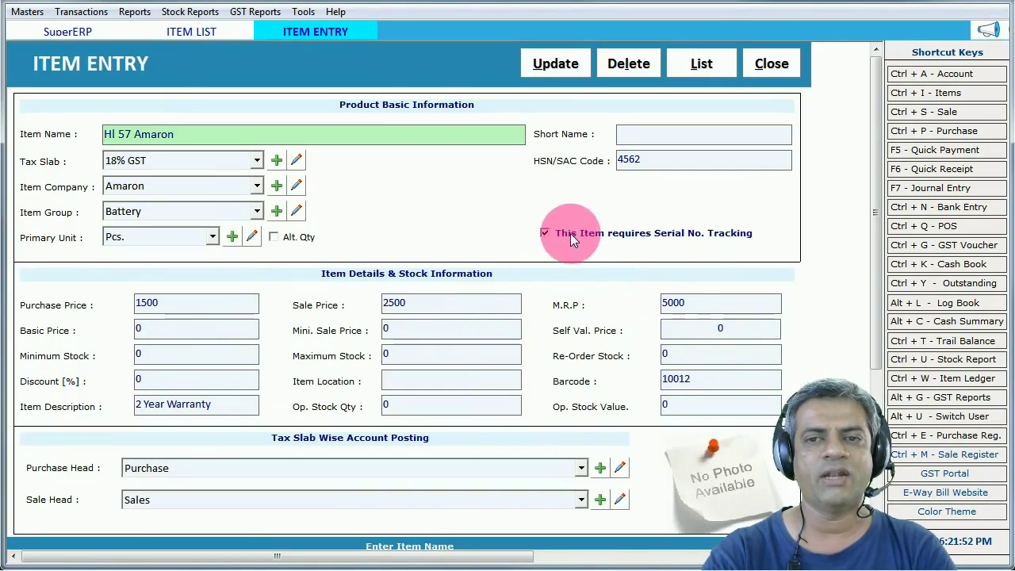
{"action": "left_click", "coordinate": [412, 408]}
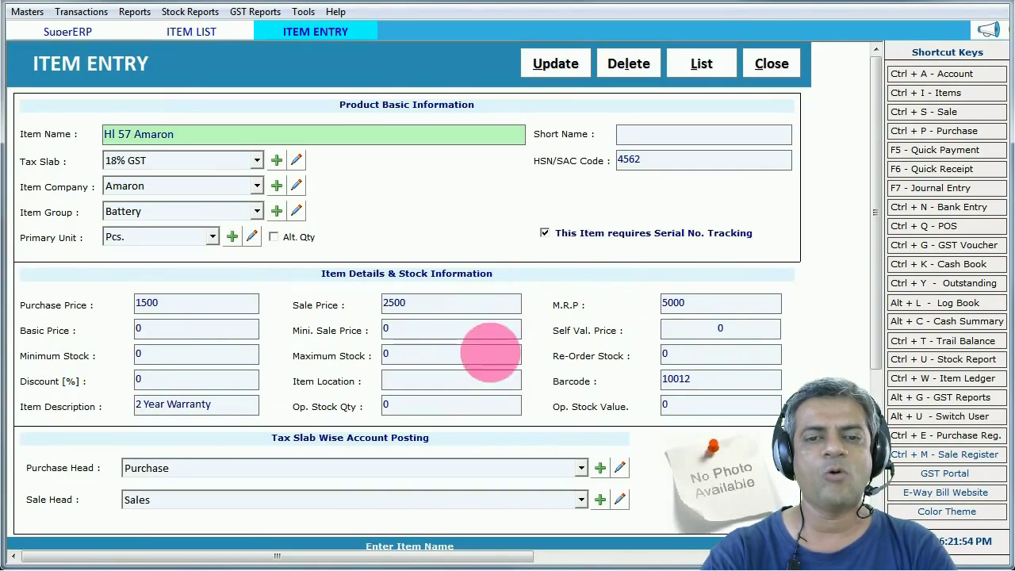
{"action": "left_click", "coordinate": [774, 68]}
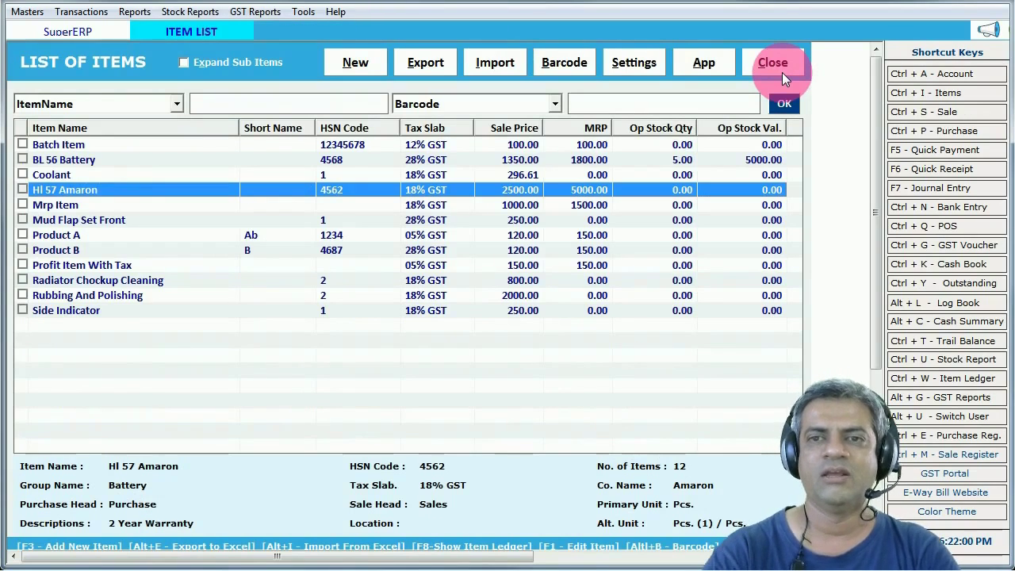
- Filter the item list by name 'hl', then clear it to show all 12 items
{"action": "left_click", "coordinate": [115, 234]}
{"action": "left_click", "coordinate": [93, 190]}
{"action": "left_click", "coordinate": [87, 249]}
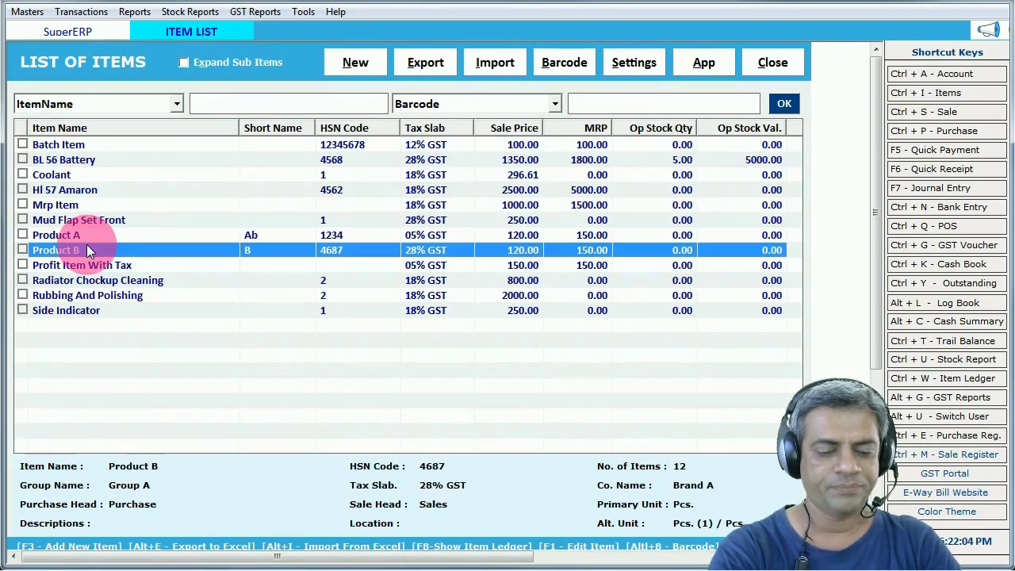
{"action": "type", "text": "hl"}
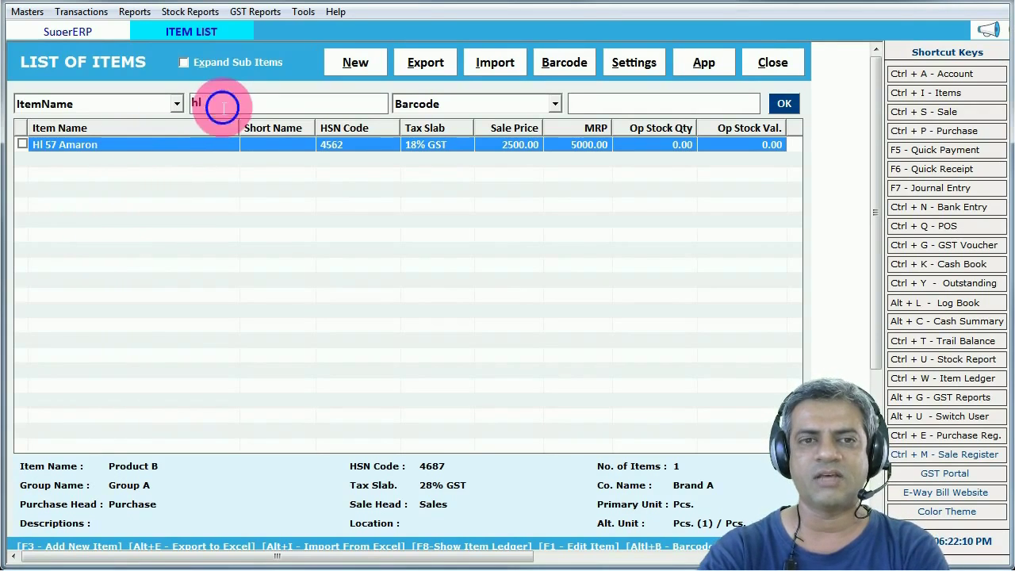
{"action": "left_click_drag", "start_coordinate": [210, 105], "coordinate": [152, 106]}
{"action": "key", "text": "BackSpace"}
{"action": "left_click", "coordinate": [783, 103]}
- Apply the *am wildcard name filter, clear it, and close the List of Items
{"action": "left_click", "coordinate": [267, 111]}
{"action": "type", "text": "*"}
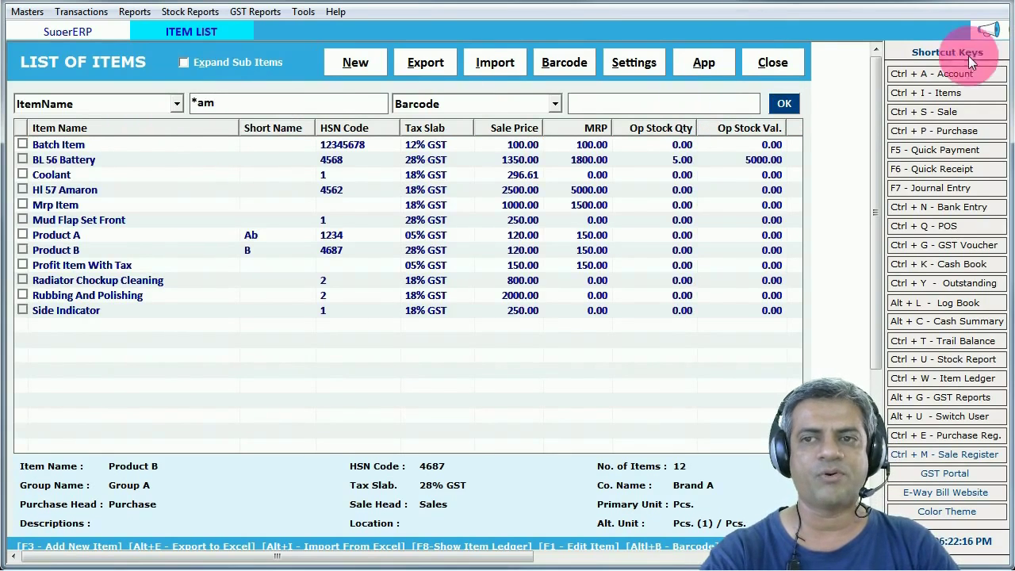
{"action": "left_click", "coordinate": [783, 103]}
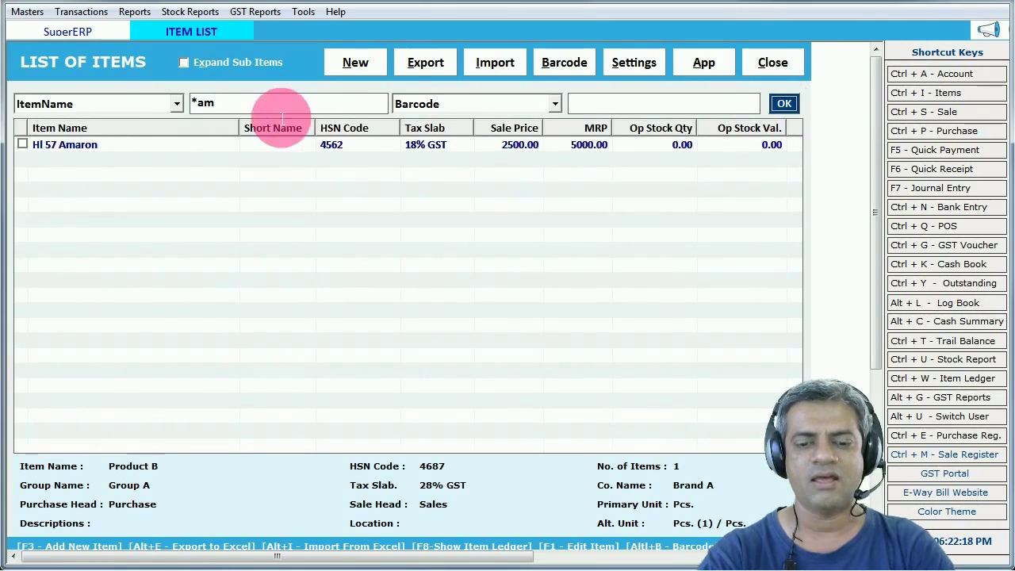
{"action": "double_click", "coordinate": [202, 104]}
{"action": "key", "text": "BackSpace"}
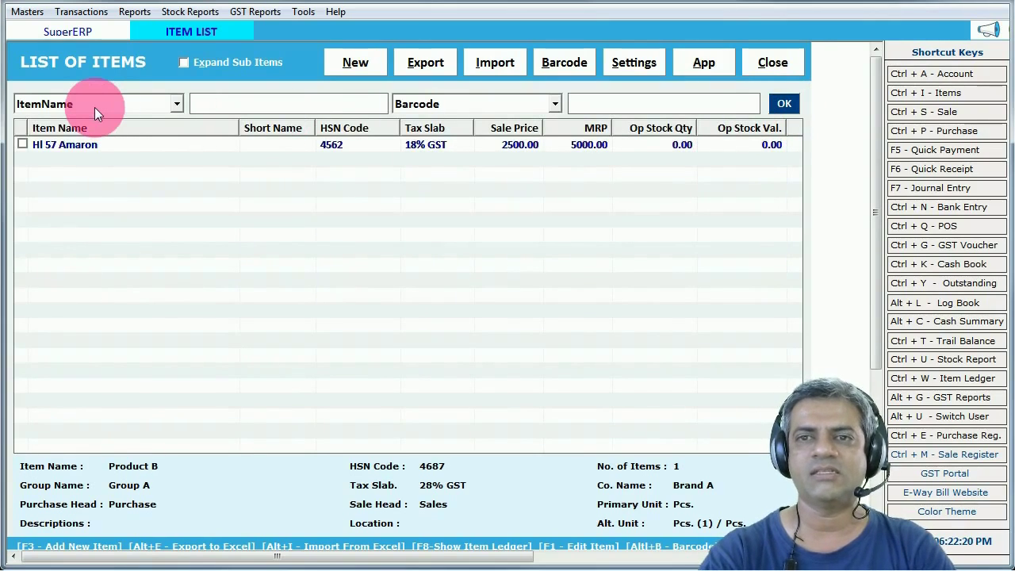
{"action": "left_click", "coordinate": [777, 62]}
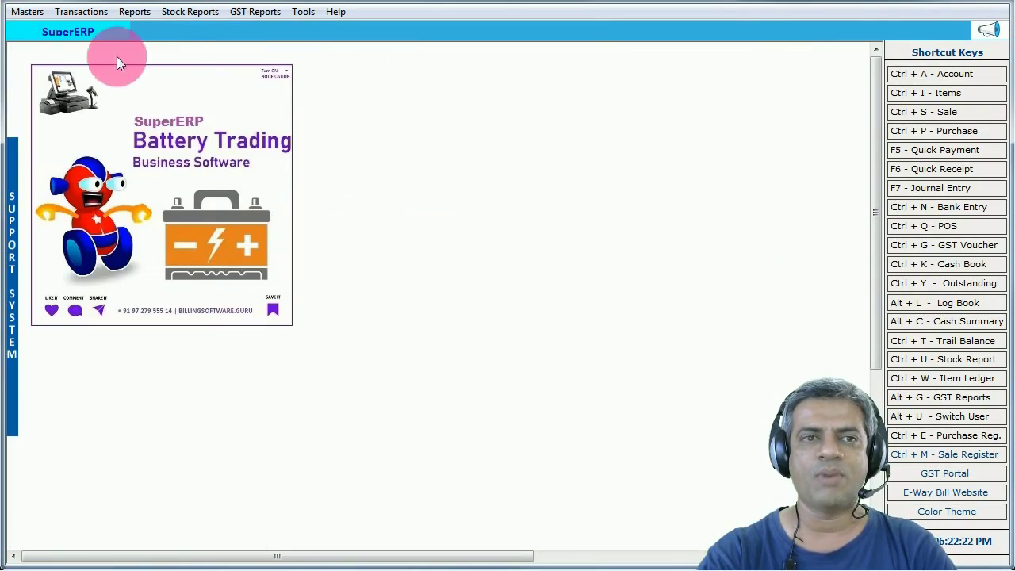
{"action": "left_click", "coordinate": [28, 12]}
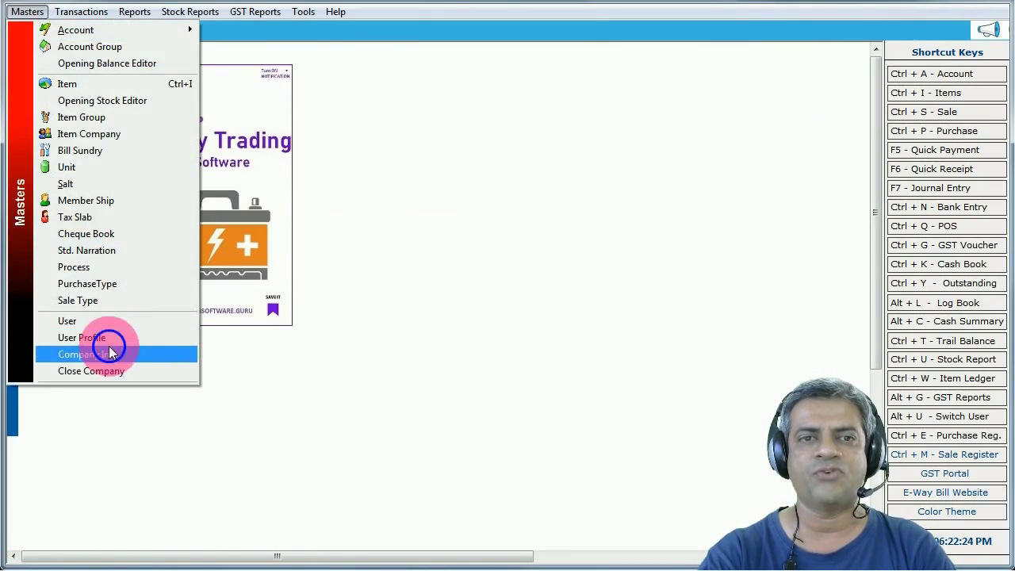
- Open Company Info and review the bank details and terms and conditions text
{"action": "left_click", "coordinate": [106, 353]}
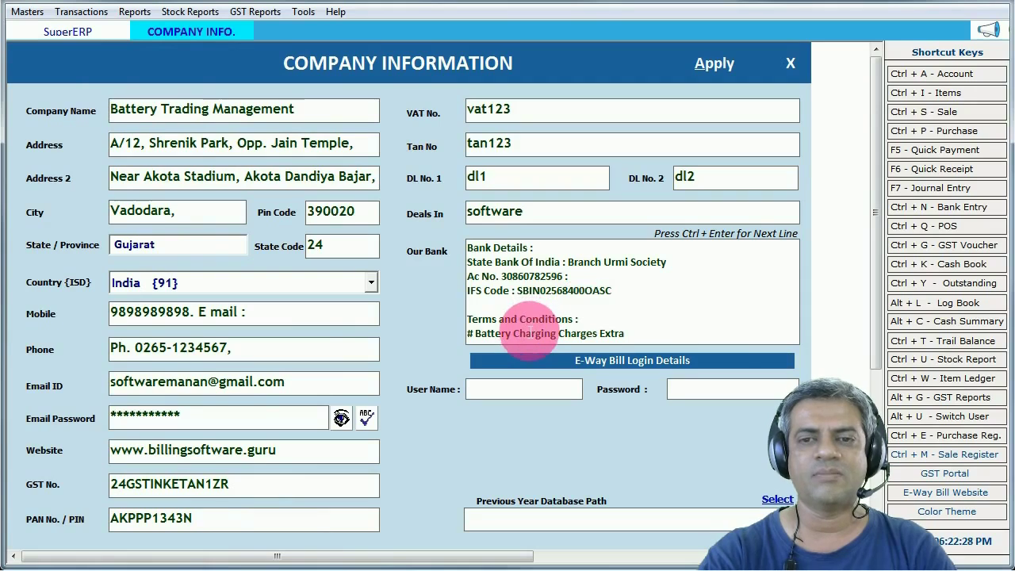
{"action": "left_click", "coordinate": [587, 334]}
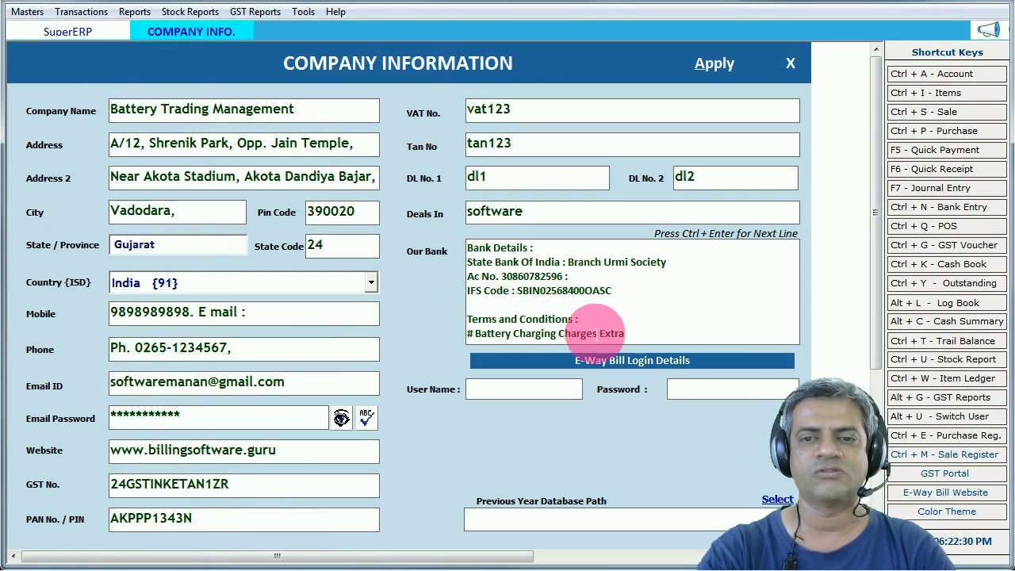
{"action": "key", "text": "Down"}
{"action": "key", "text": "Down"}
{"action": "key", "text": "Down"}
{"action": "key", "text": "Down"}
{"action": "key", "text": "Down"}
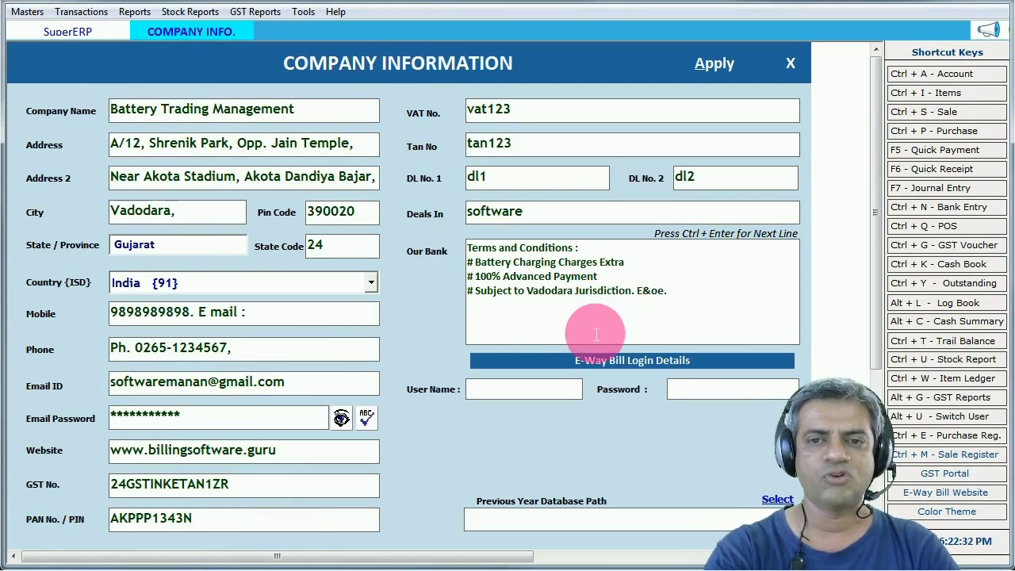
{"action": "key", "text": "BackSpace"}
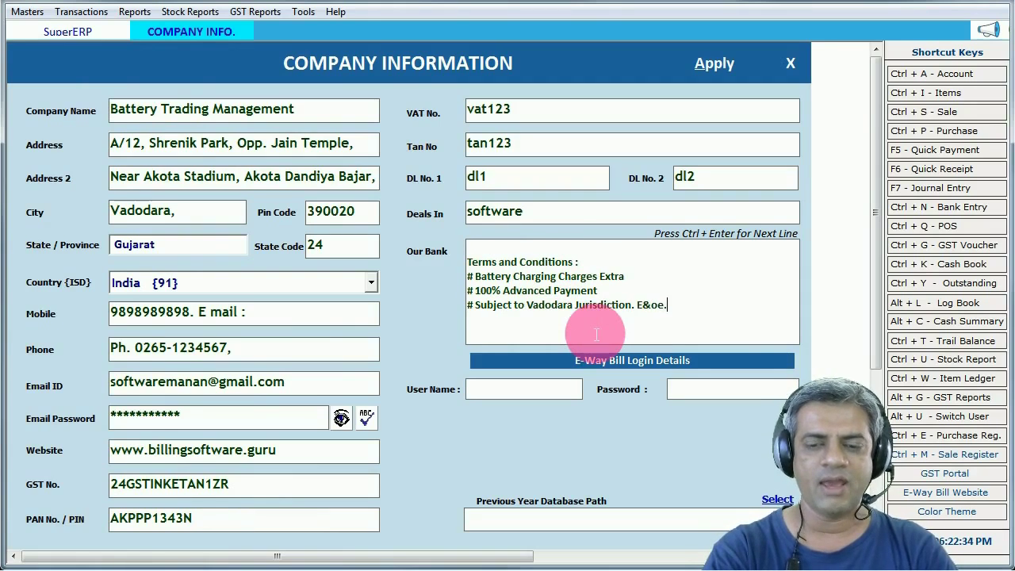
{"action": "scroll", "coordinate": [596, 334], "scroll_direction": "up", "scroll_amount": 2}
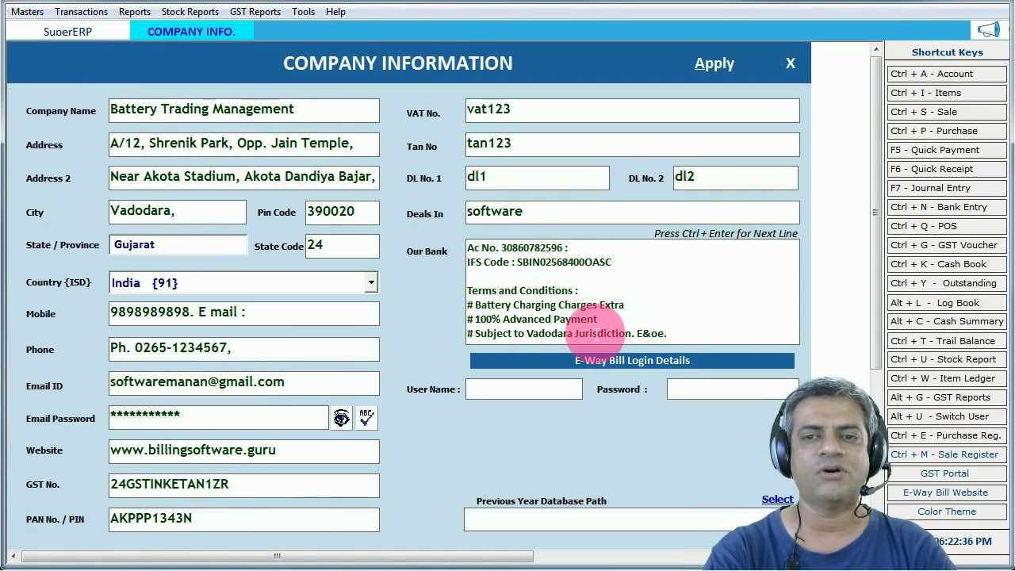
{"action": "scroll", "coordinate": [596, 334], "scroll_direction": "up", "scroll_amount": 2}
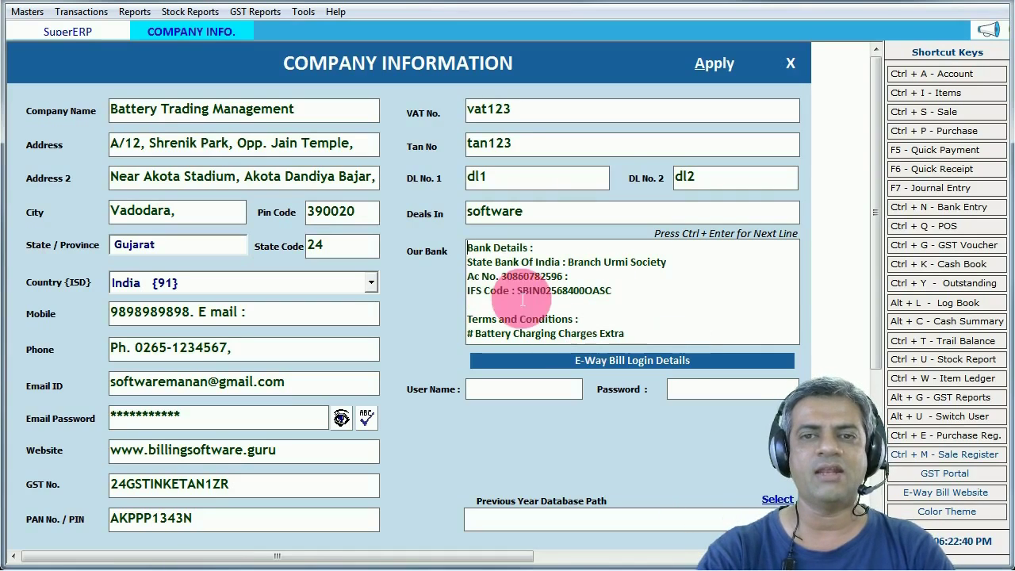
{"action": "left_click", "coordinate": [497, 261]}
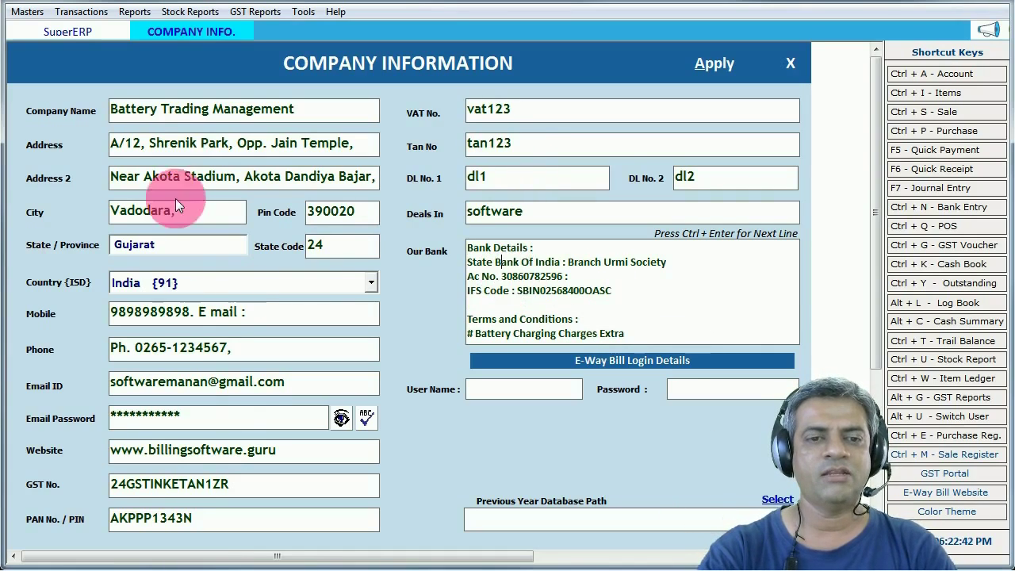
- Review the company e-mail and password fields, then apply, confirm and close Company Info
{"action": "left_click_drag", "start_coordinate": [199, 418], "coordinate": [124, 416]}
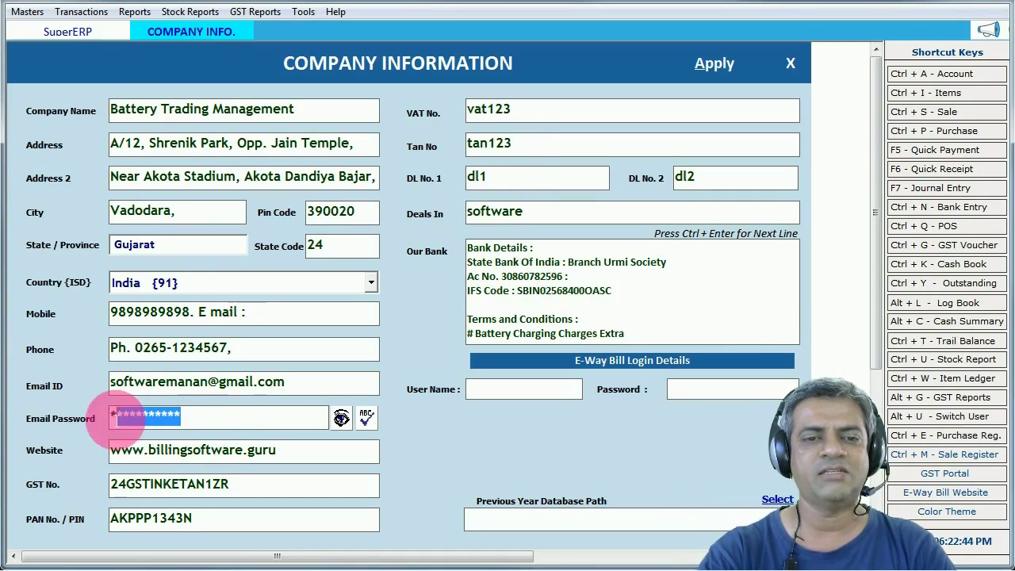
{"action": "left_click_drag", "start_coordinate": [227, 384], "coordinate": [111, 379]}
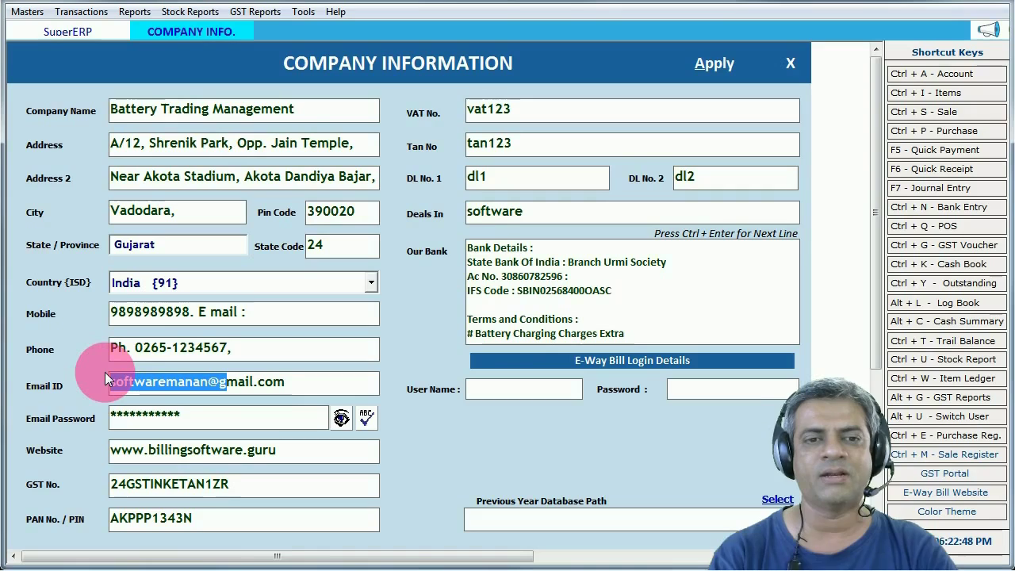
{"action": "left_click", "coordinate": [238, 381]}
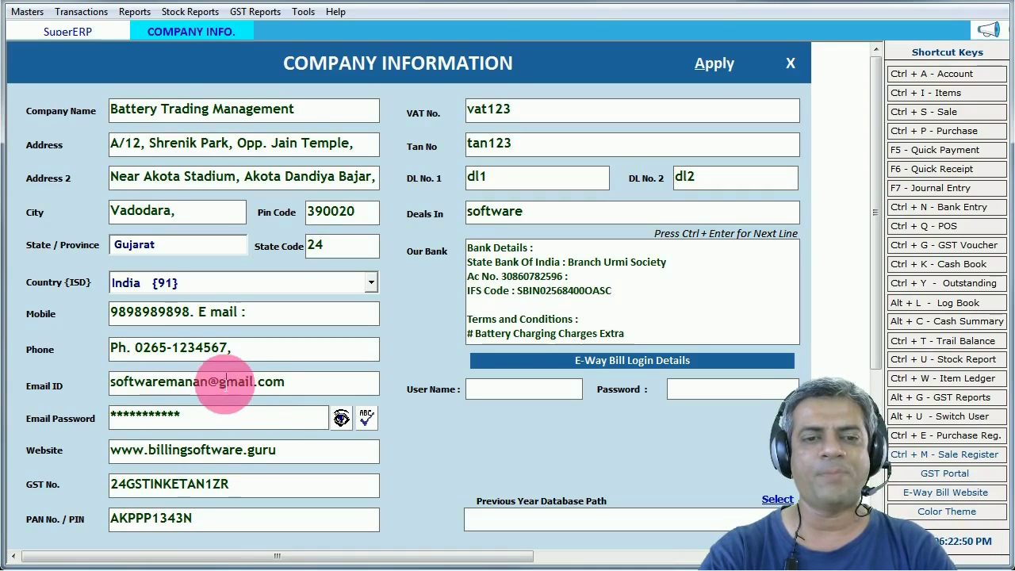
{"action": "left_click", "coordinate": [245, 428]}
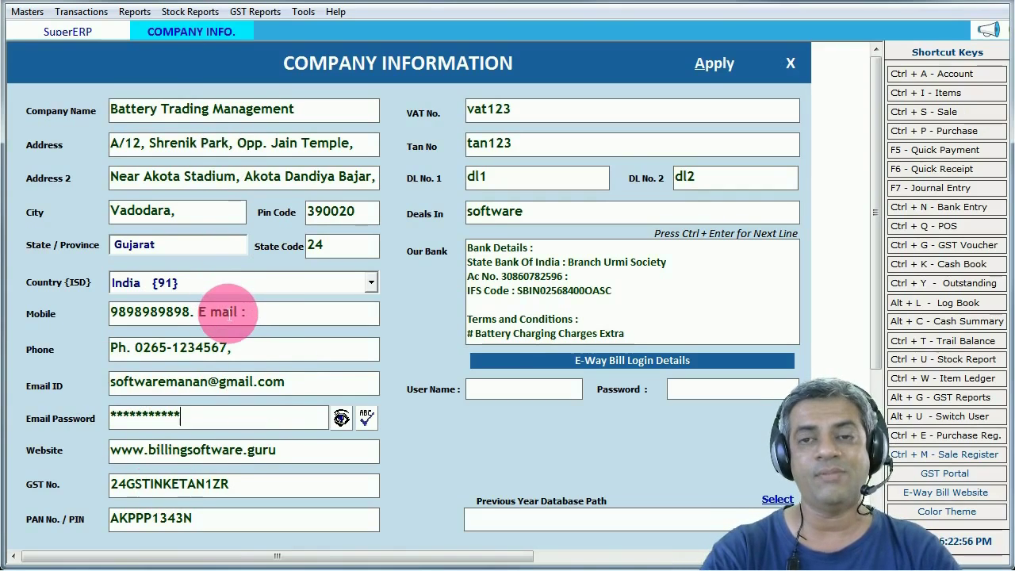
{"action": "left_click", "coordinate": [717, 63]}
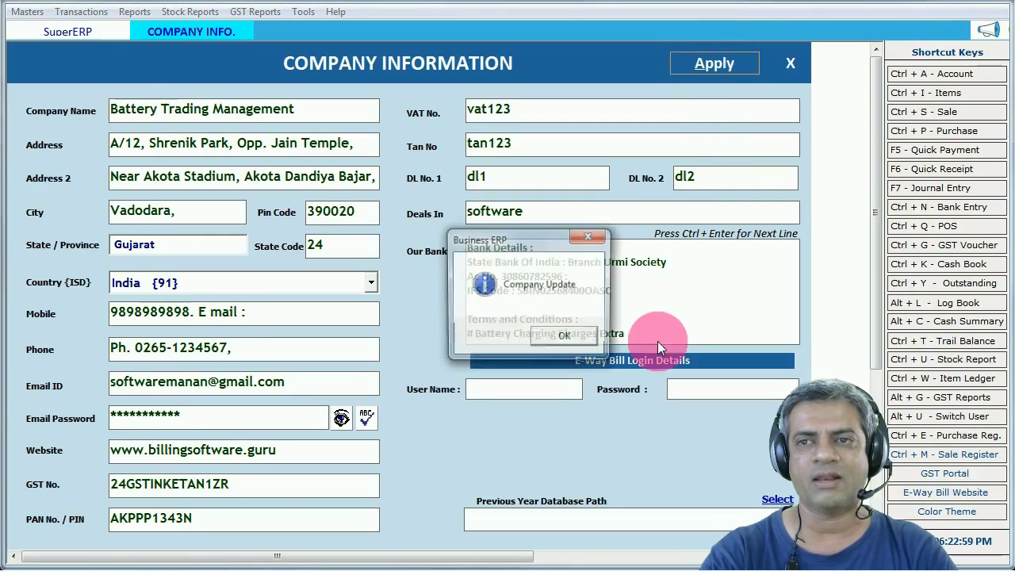
{"action": "left_click", "coordinate": [567, 334]}
{"action": "left_click", "coordinate": [789, 66]}
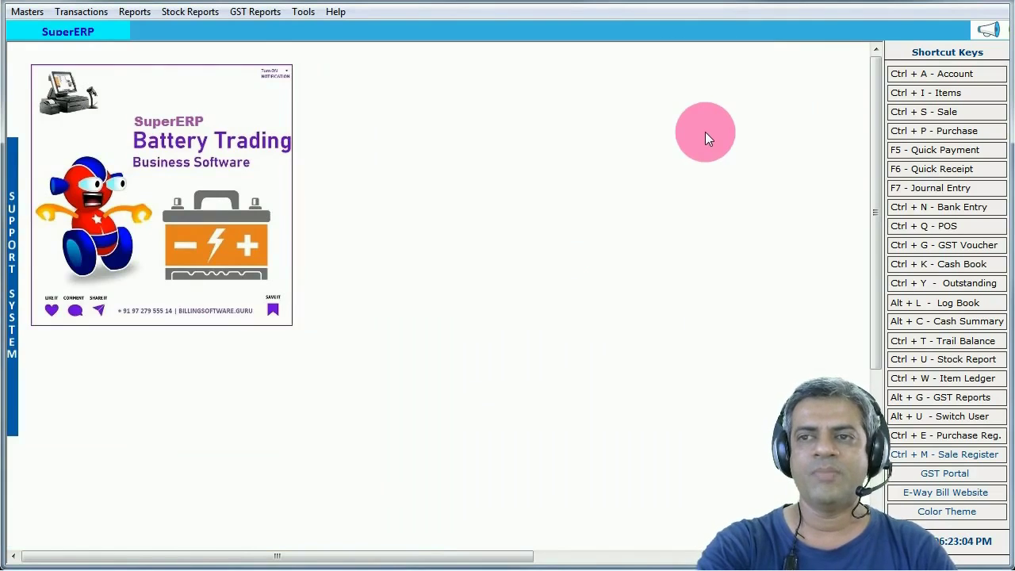
- Start a new item named 'Battery Charging Charges or Repairing'
{"action": "left_click", "coordinate": [934, 92]}
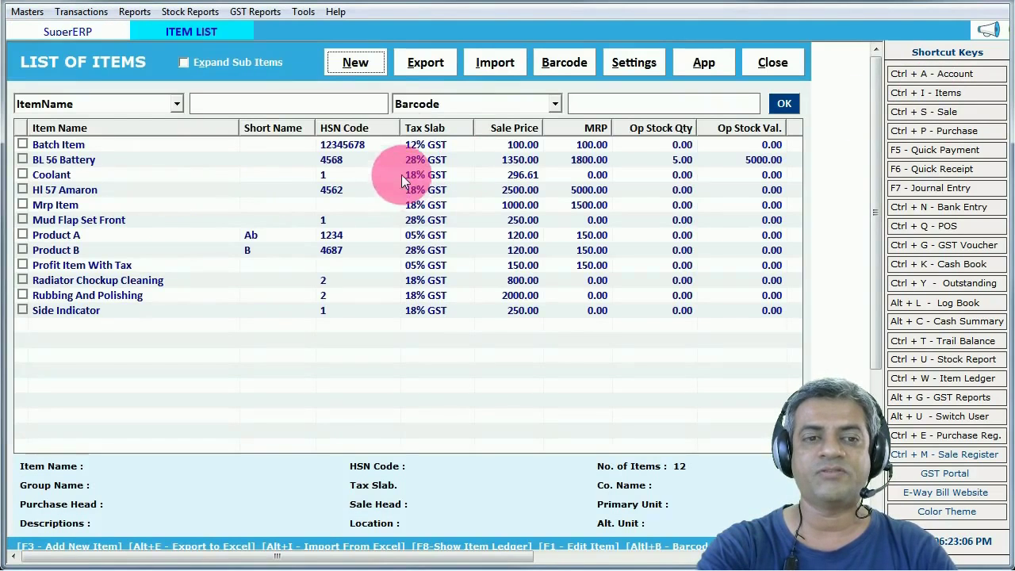
{"action": "left_click", "coordinate": [356, 63]}
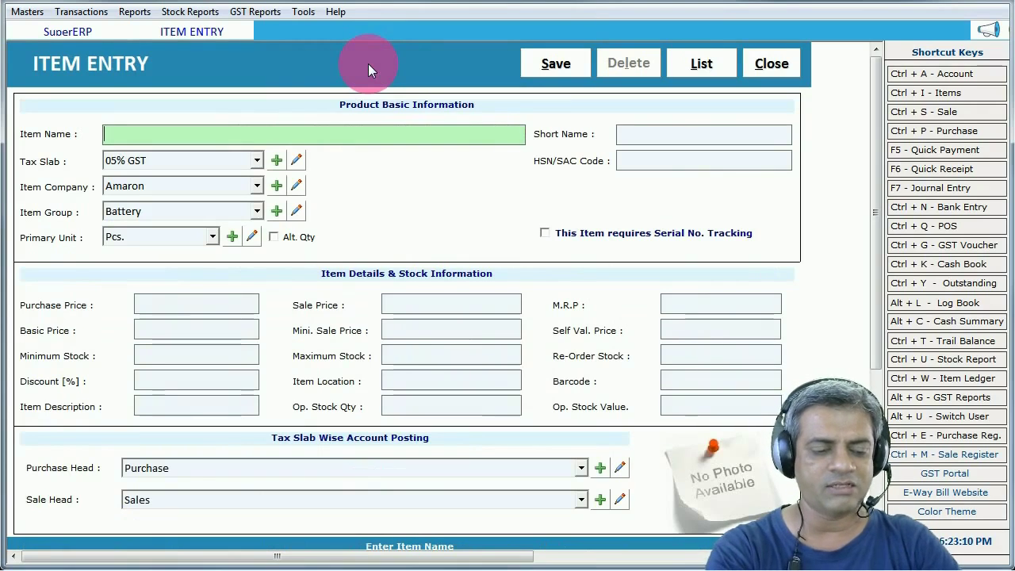
{"action": "type", "text": "Battery Chargi"}
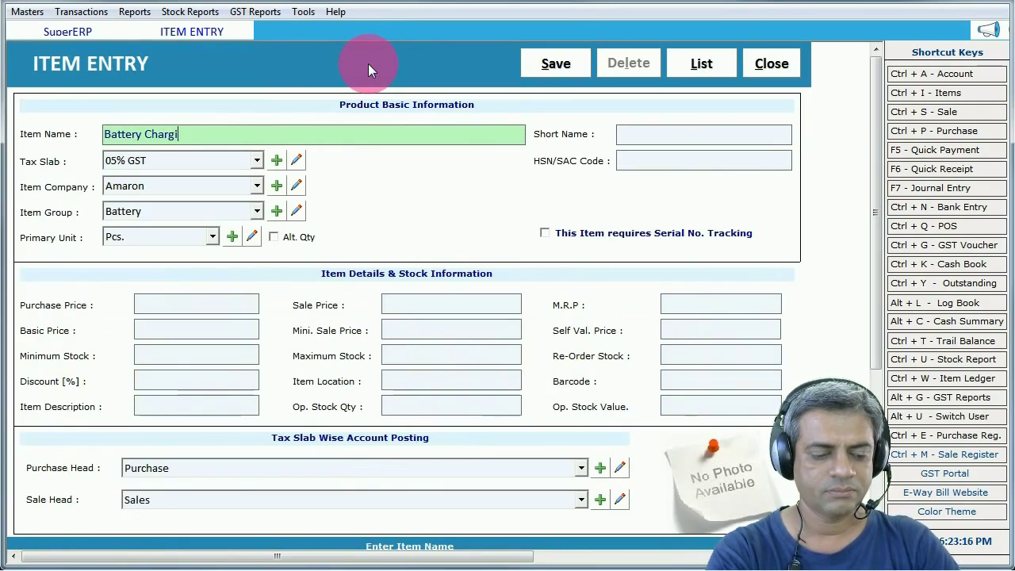
{"action": "type", "text": "ng Charge"}
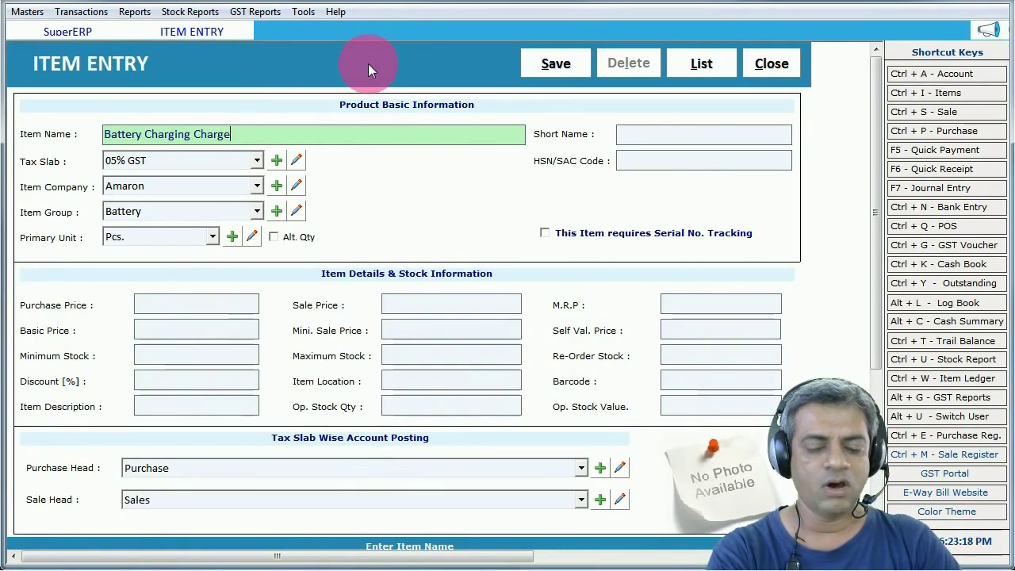
{"action": "type", "text": "s Re"}
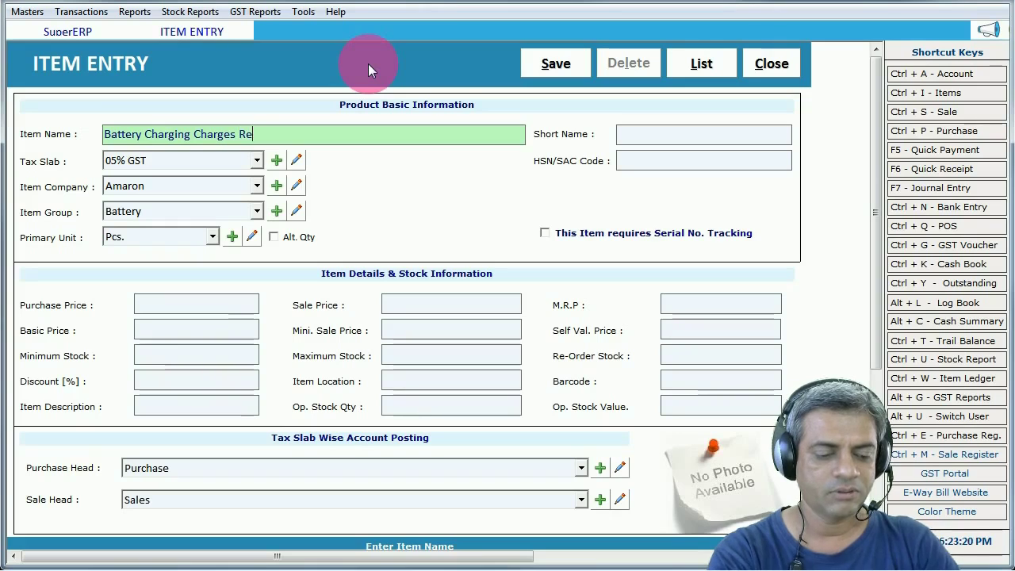
{"action": "type", "text": "pairing"}
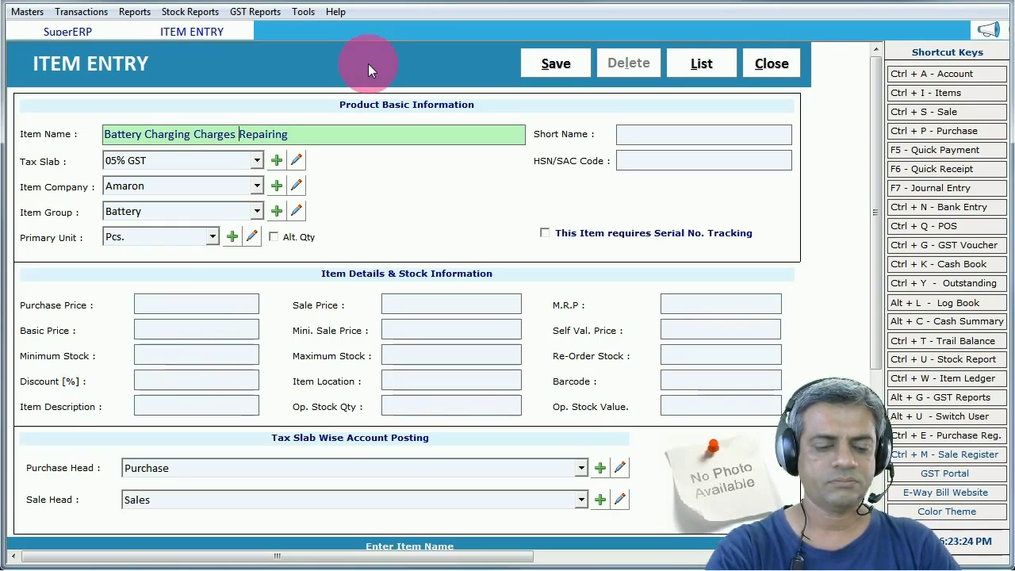
{"action": "key", "text": "ctrl+Left"}
{"action": "type", "text": "or"}
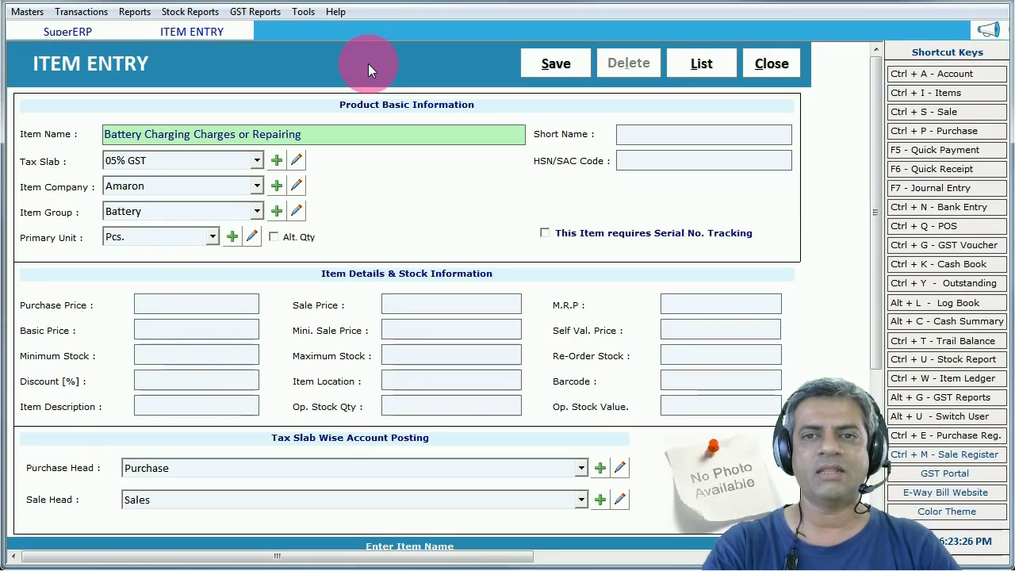
{"action": "key", "text": "Return"}
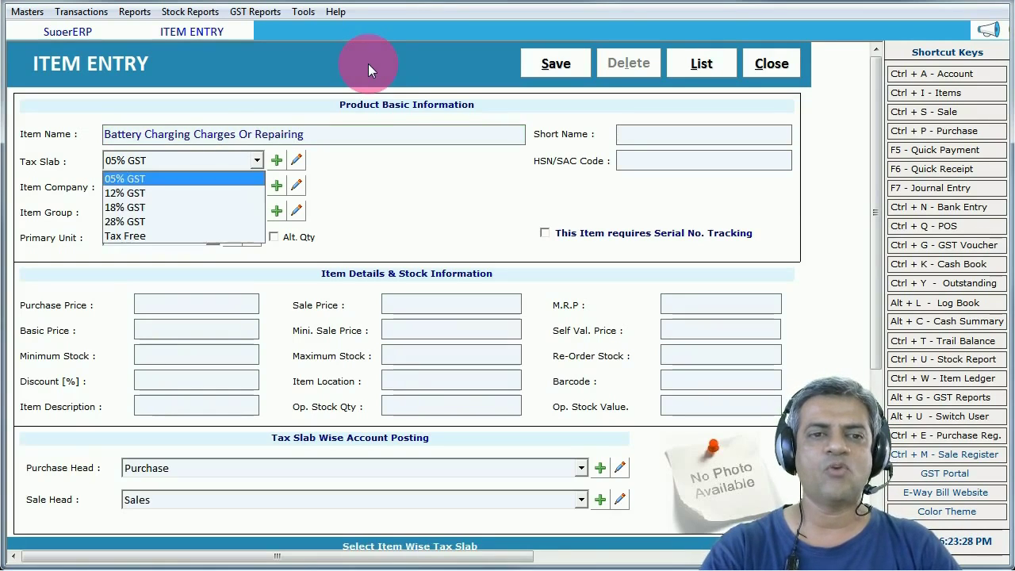
- Give the item 18% GST, company GENERAL, group General and unit Pcs
{"action": "key", "text": "Down"}
{"action": "key", "text": "Down"}
{"action": "key", "text": "Return"}
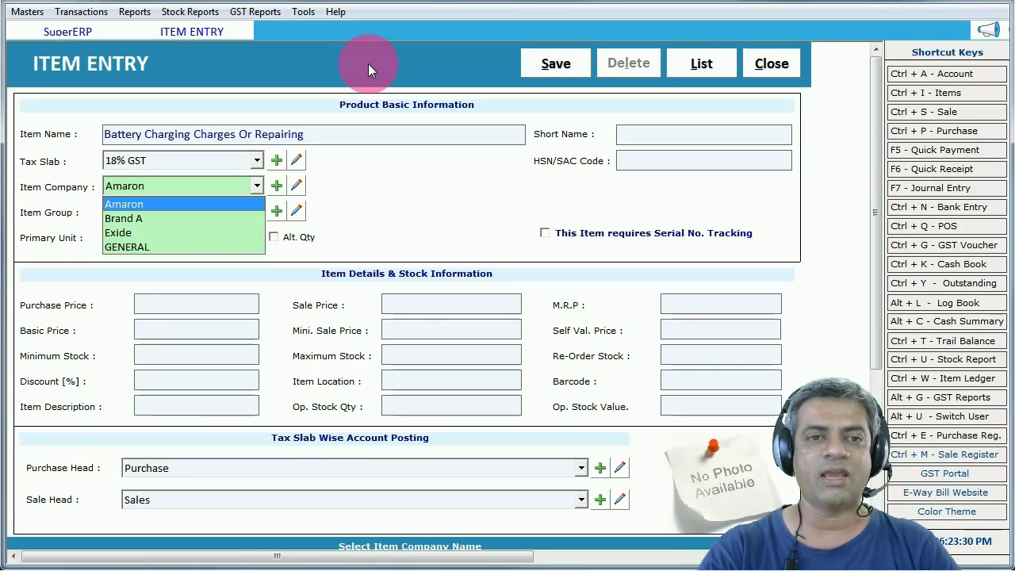
{"action": "key", "text": "Down"}
{"action": "key", "text": "Down"}
{"action": "key", "text": "Down"}
{"action": "key", "text": "Return"}
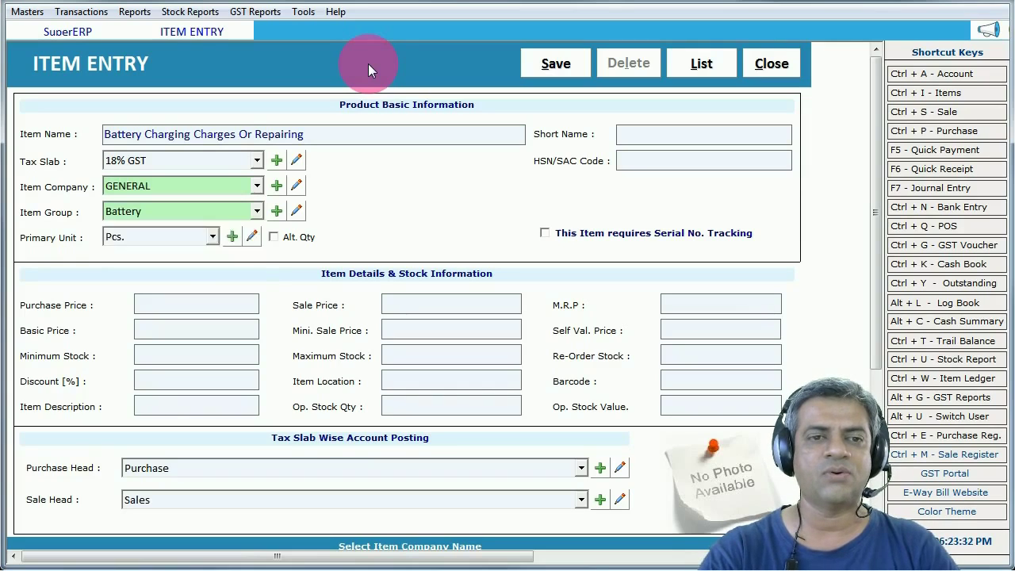
{"action": "key", "text": "Down"}
{"action": "key", "text": "Down"}
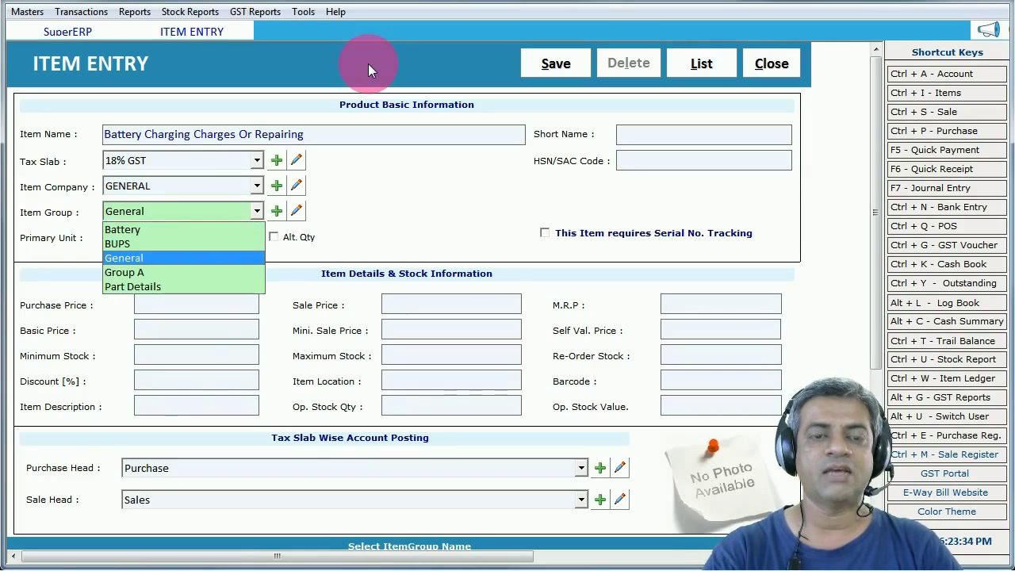
{"action": "key", "text": "Return"}
{"action": "key", "text": "Return"}
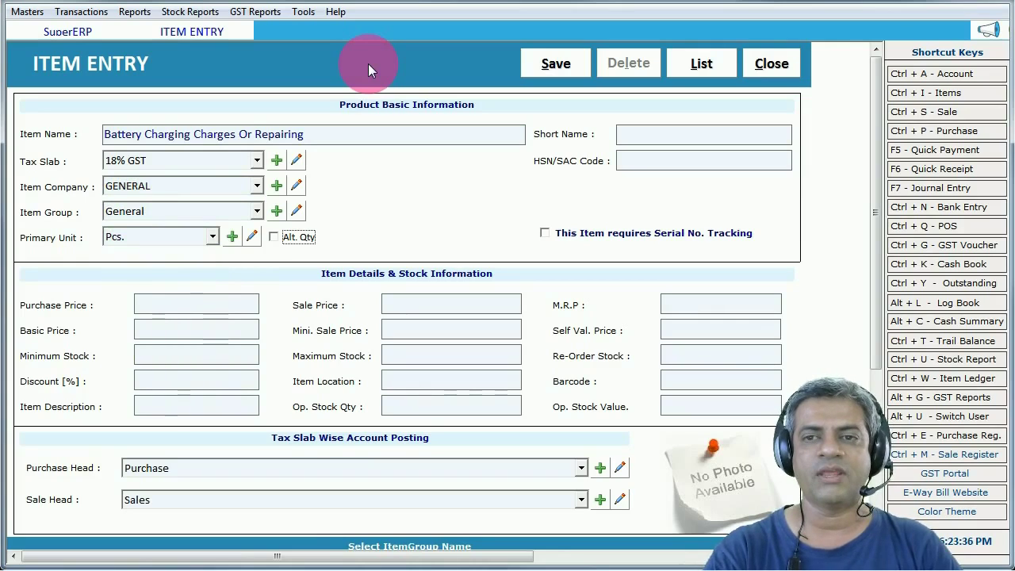
{"action": "key", "text": "Return"}
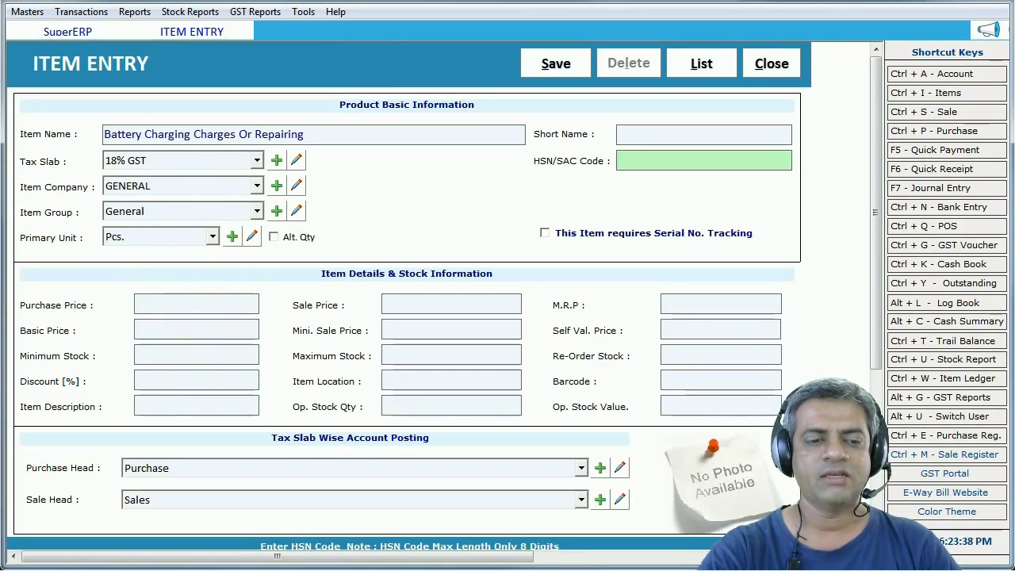
{"action": "left_click", "coordinate": [67, 567]}
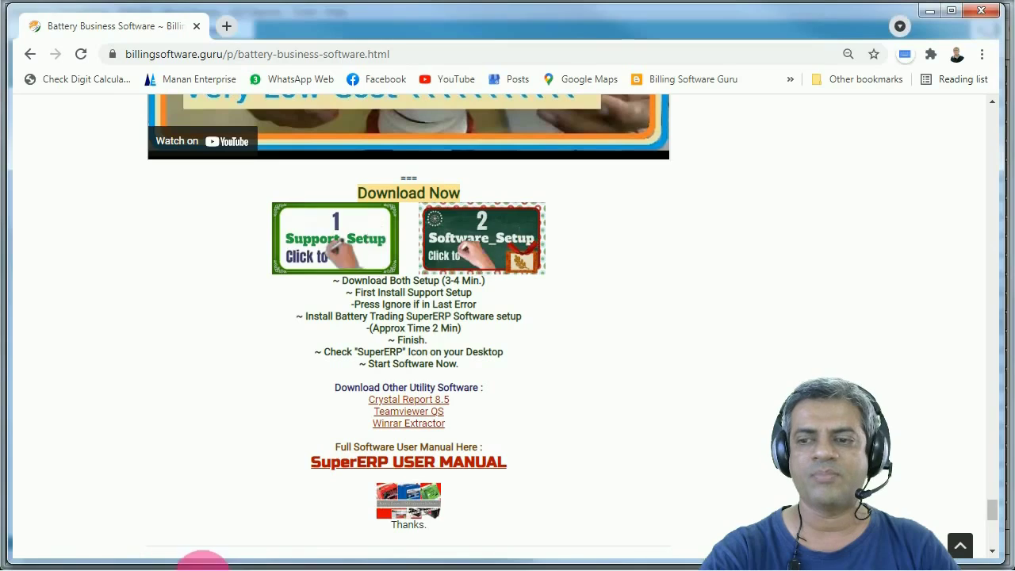
- Read the guide's Product Entry and Service Entry notes (Battery Charging Charges, GST 18%), then minimize Chrome
{"action": "left_click_drag", "start_coordinate": [996, 512], "coordinate": [988, 235]}
{"action": "scroll", "coordinate": [526, 347], "scroll_direction": "up", "scroll_amount": 15}
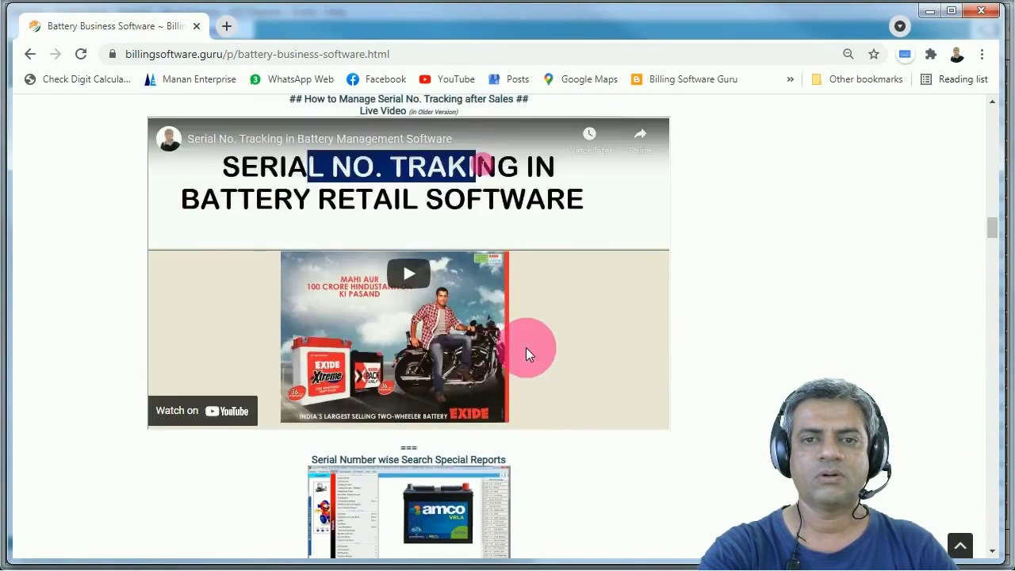
{"action": "scroll", "coordinate": [526, 347], "scroll_direction": "up", "scroll_amount": 4}
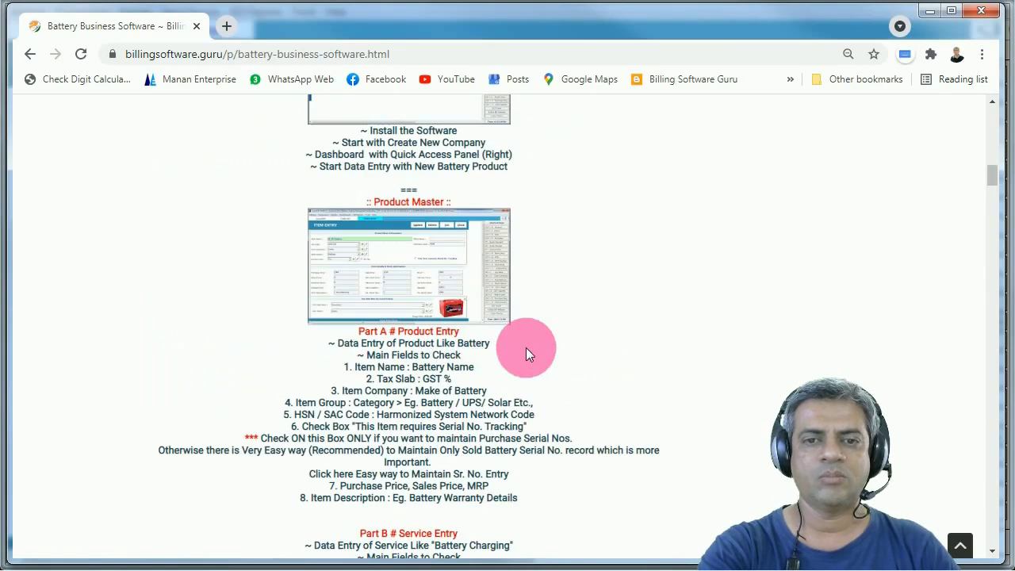
{"action": "double_click", "coordinate": [415, 331]}
{"action": "scroll", "coordinate": [422, 353], "scroll_direction": "down", "scroll_amount": 2}
{"action": "left_click_drag", "start_coordinate": [403, 387], "coordinate": [468, 404]}
{"action": "left_click", "coordinate": [465, 478]}
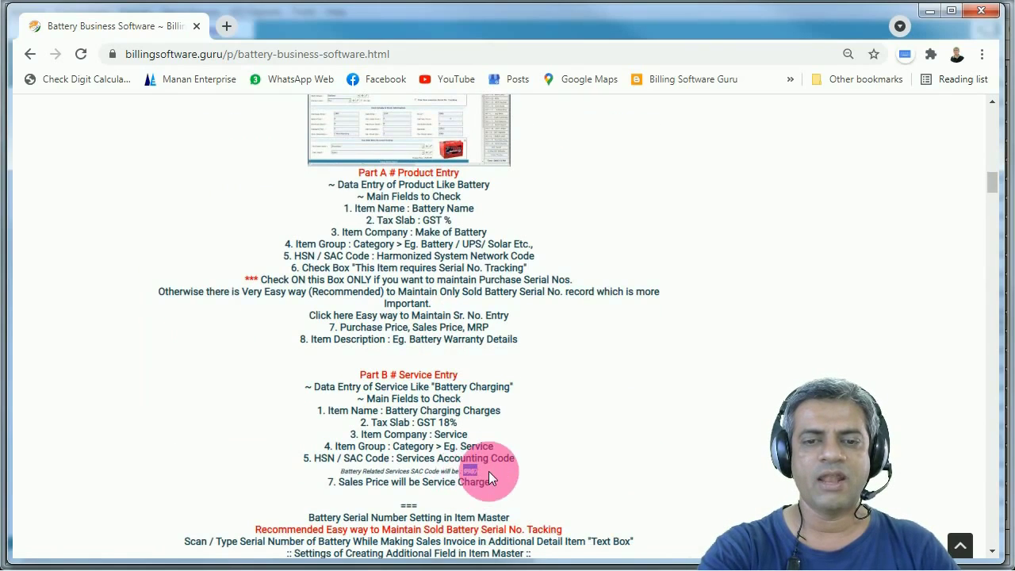
{"action": "left_click", "coordinate": [929, 11]}
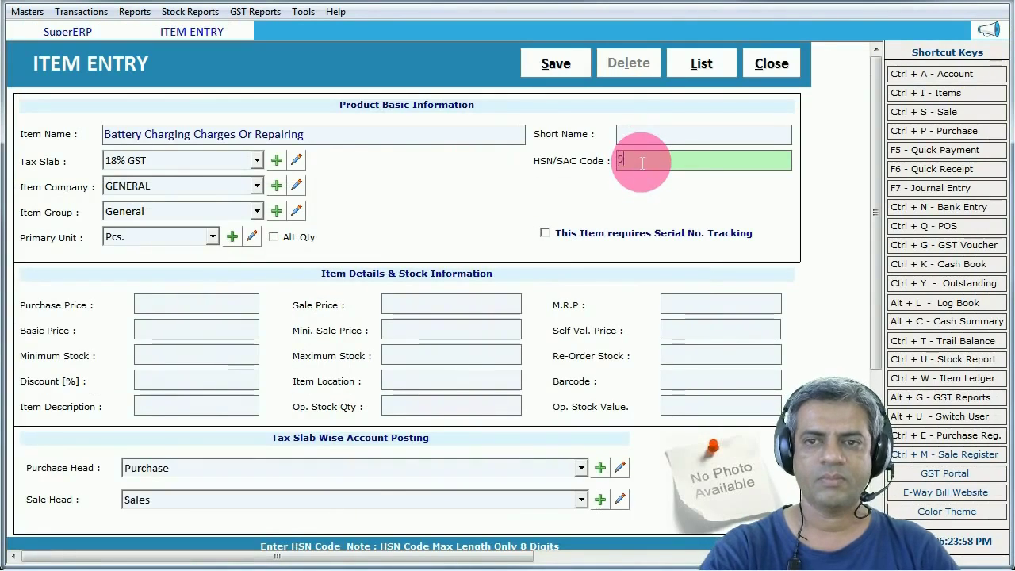
- Save the service item with HSN/SAC 9987, skipping Sr. No., and close its entry form
{"action": "key", "text": "Return"}
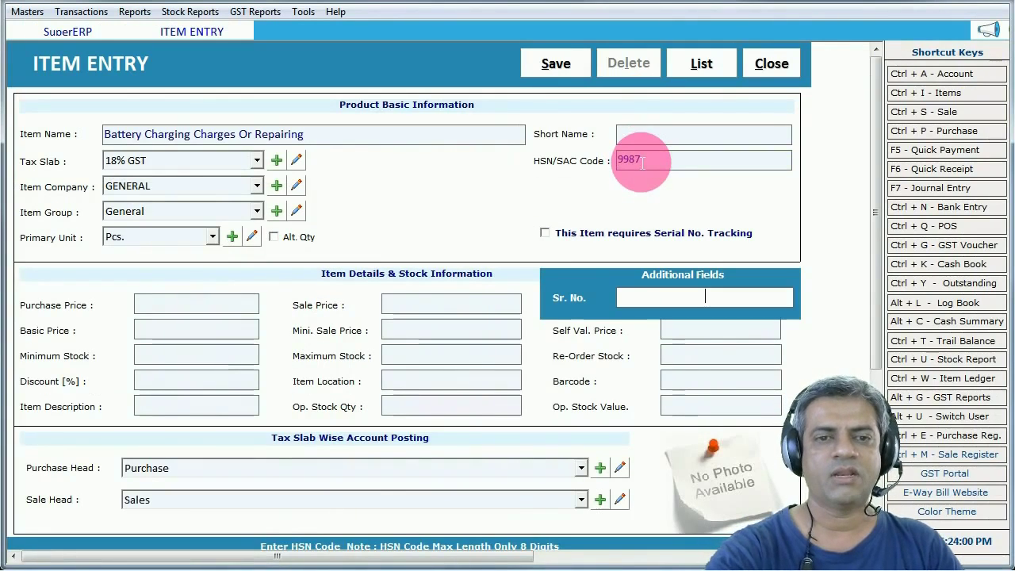
{"action": "key", "text": "Return"}
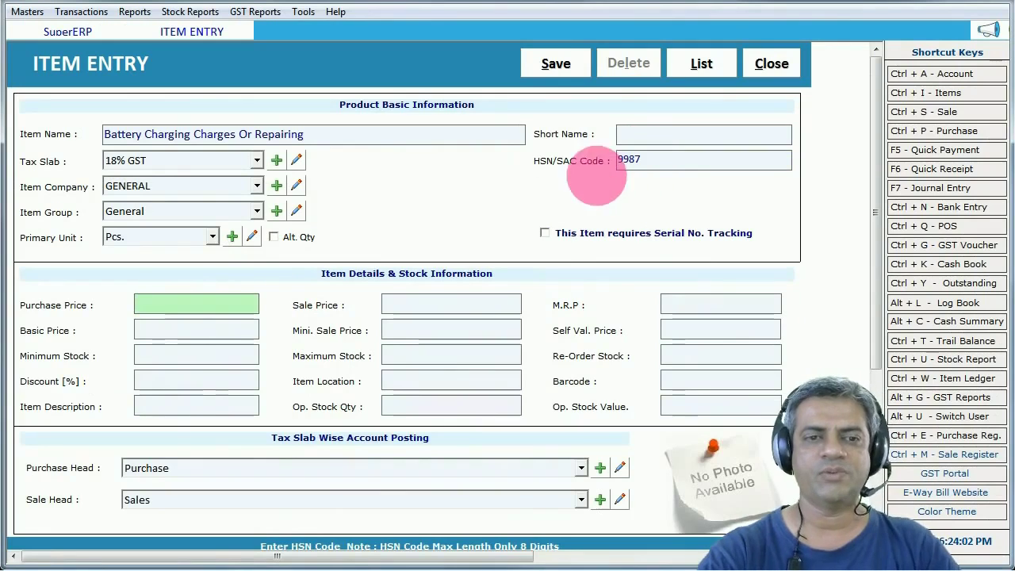
{"action": "left_click", "coordinate": [547, 71]}
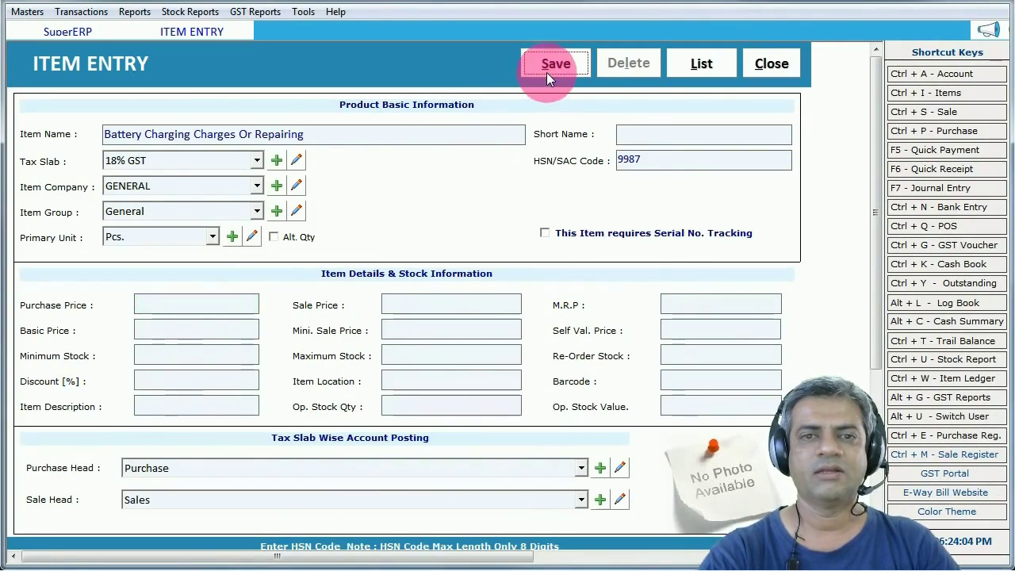
{"action": "left_click", "coordinate": [584, 336]}
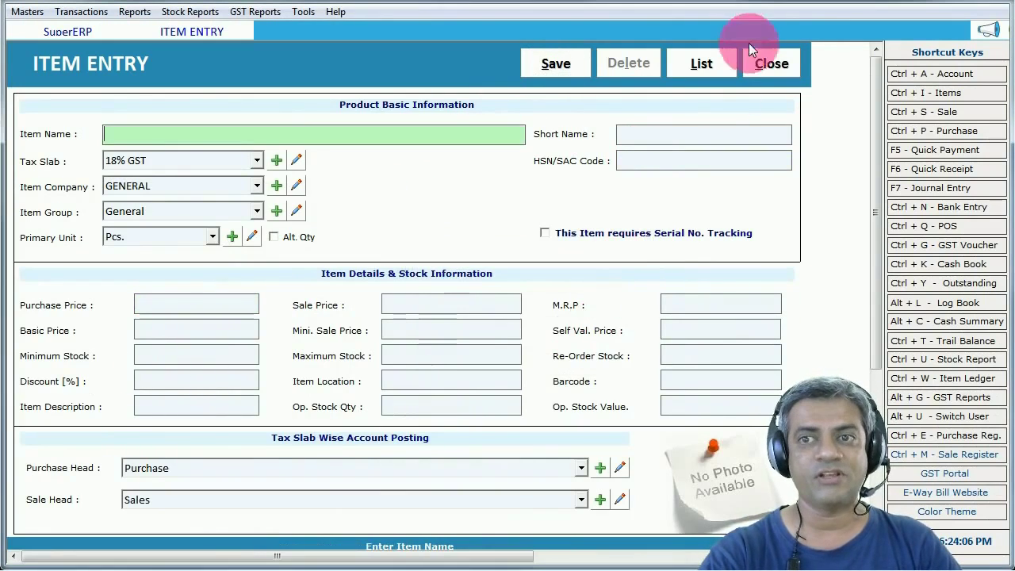
{"action": "left_click", "coordinate": [770, 65]}
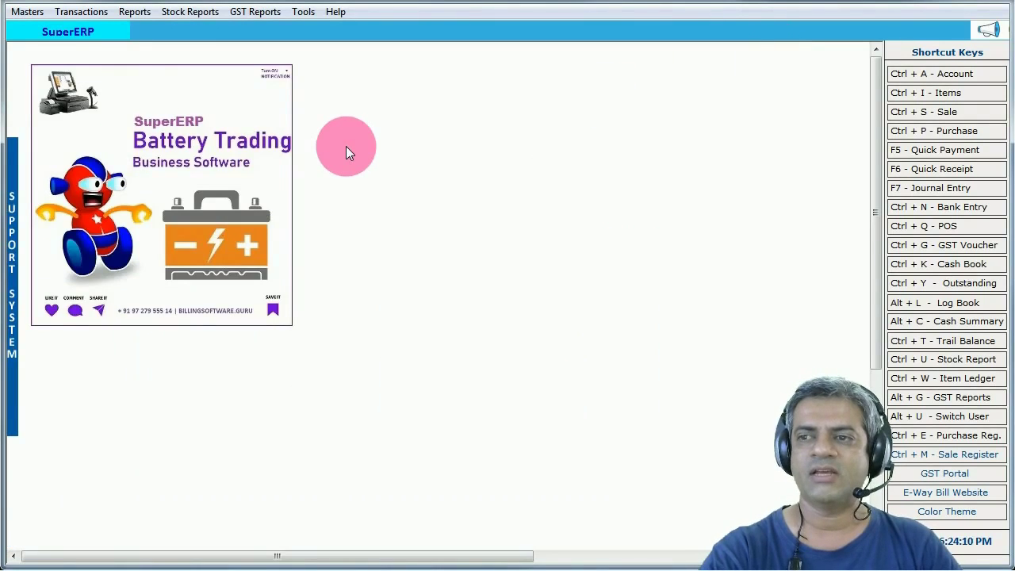
{"action": "left_click", "coordinate": [920, 119]}
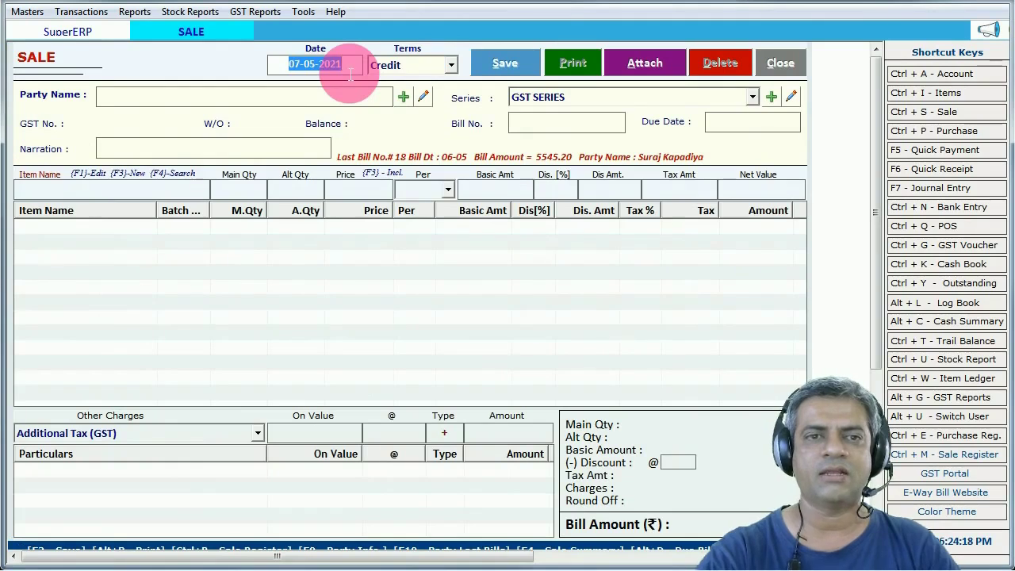
- Choose the unregistered customer as party on the new sale bill, keeping default date and terms
{"action": "key", "text": "Return"}
{"action": "key", "text": "Return"}
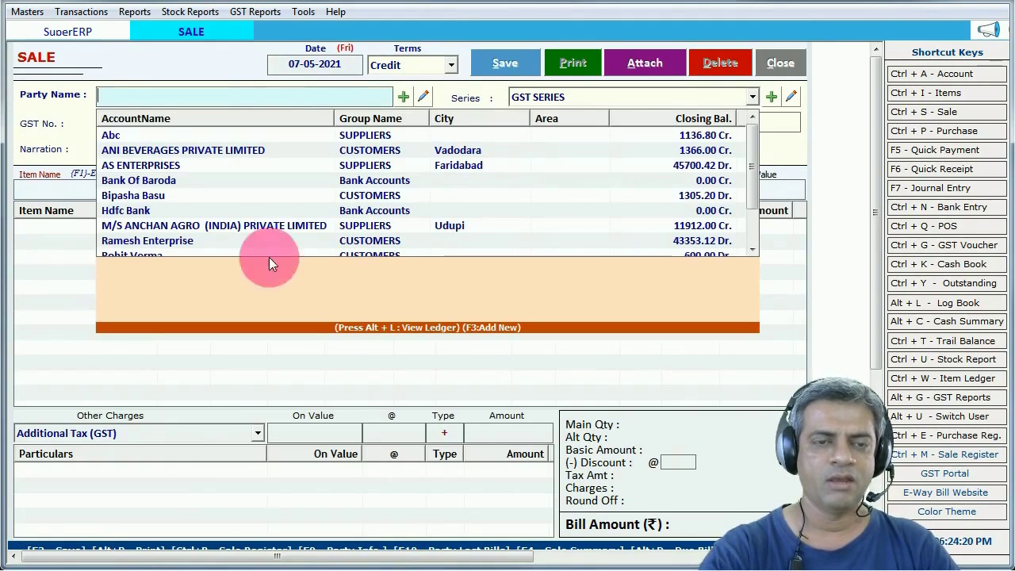
{"action": "type", "text": "bip"}
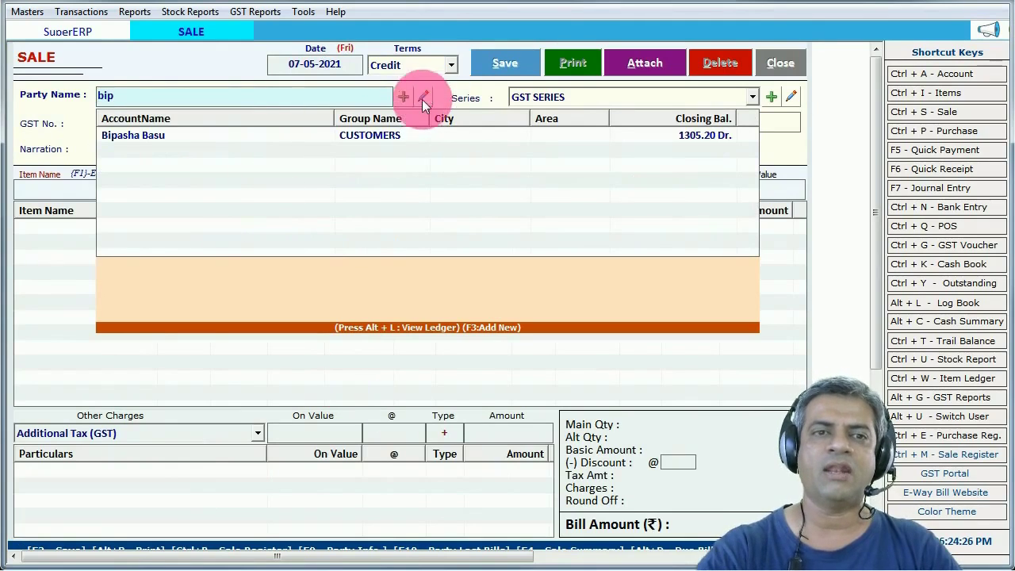
{"action": "key", "text": "Down"}
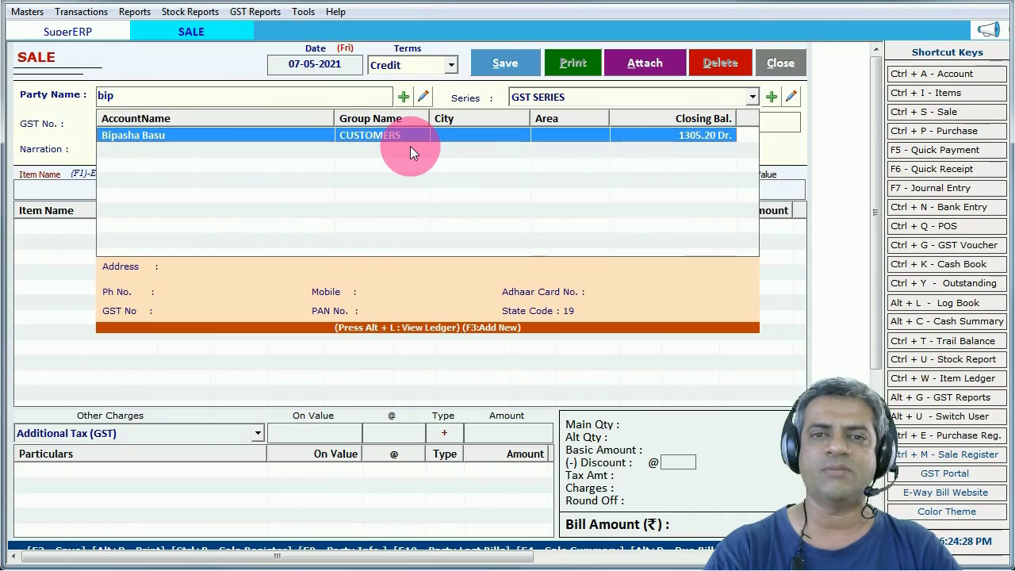
{"action": "key", "text": "Return"}
{"action": "key", "text": "Return"}
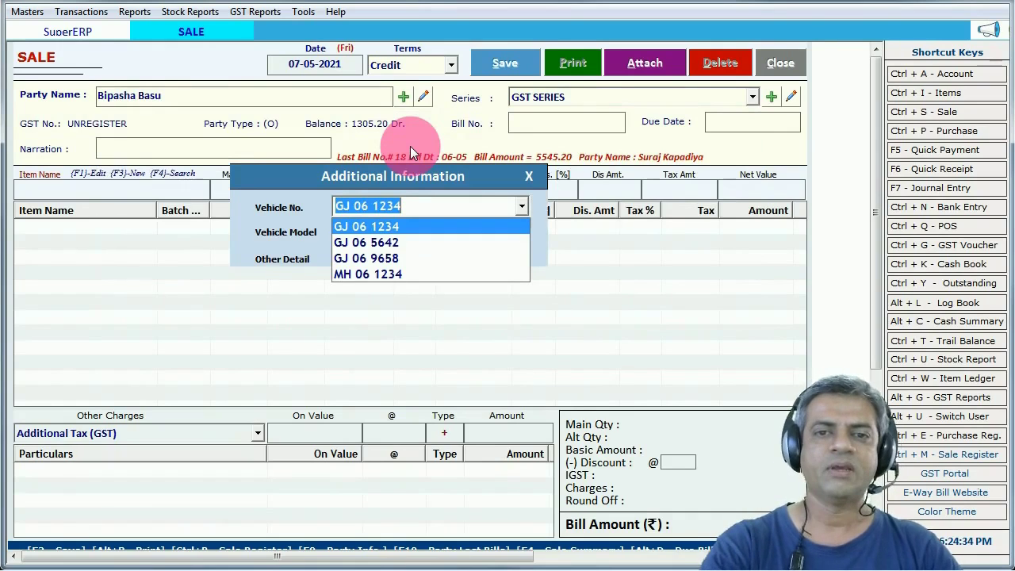
{"action": "key", "text": "Down"}
{"action": "key", "text": "Down"}
{"action": "key", "text": "Down"}
{"action": "key", "text": "Up"}
{"action": "key", "text": "Up"}
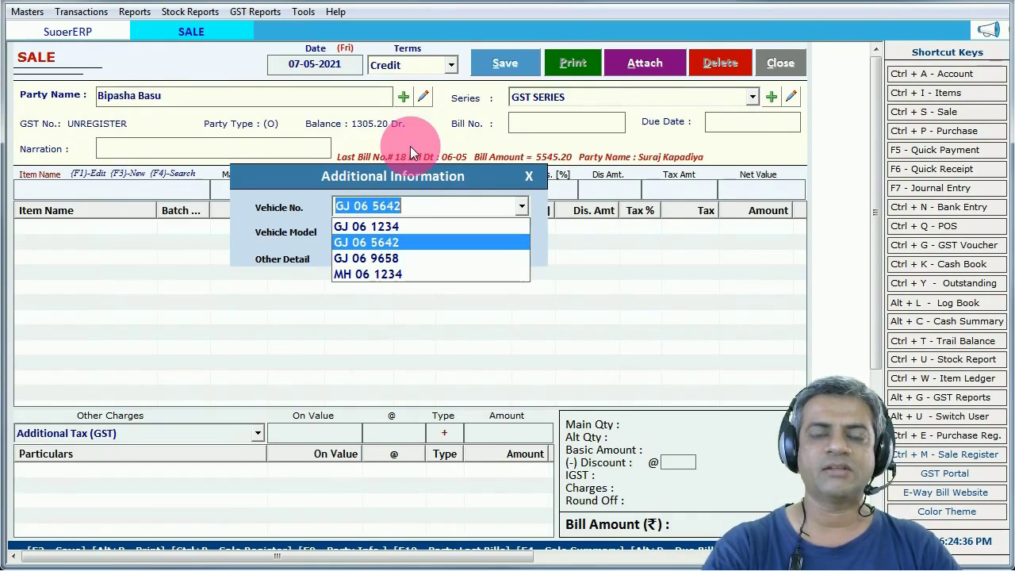
{"action": "left_click", "coordinate": [363, 207]}
{"action": "left_click", "coordinate": [383, 207]}
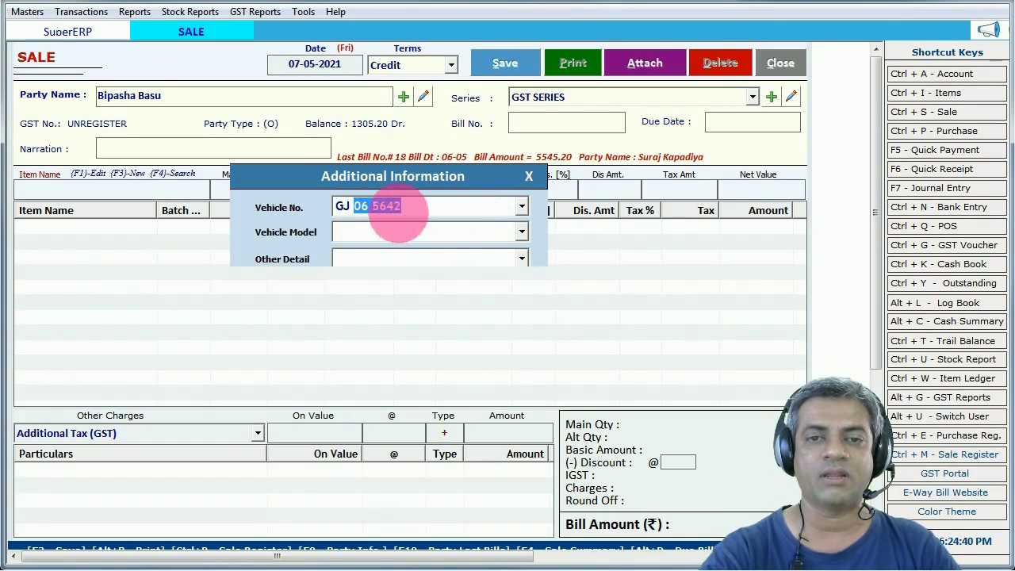
{"action": "left_click_drag", "start_coordinate": [383, 220], "coordinate": [438, 219]}
{"action": "type", "text": "58"}
{"action": "key", "text": "Return"}
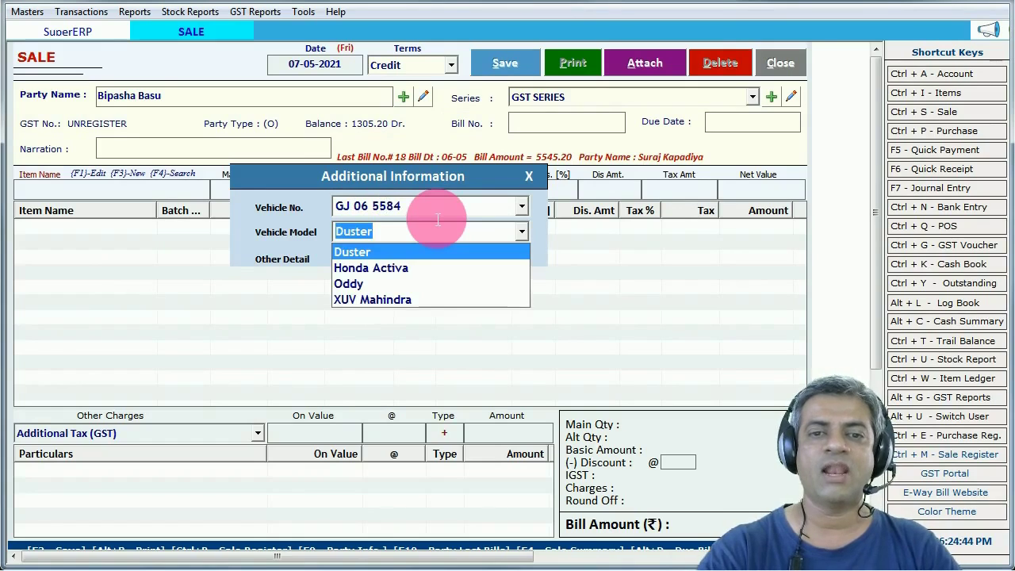
- Set the vehicle model to Oddy with other detail Code ESR34 and close the box
{"action": "key", "text": "Down"}
{"action": "key", "text": "Down"}
{"action": "key", "text": "Down"}
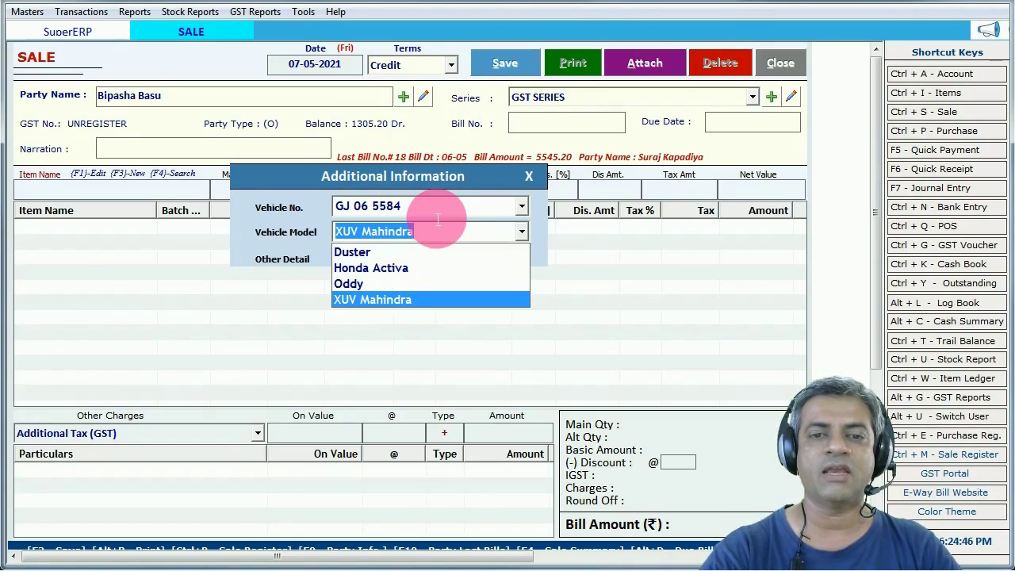
{"action": "key", "text": "Up"}
{"action": "key", "text": "Return"}
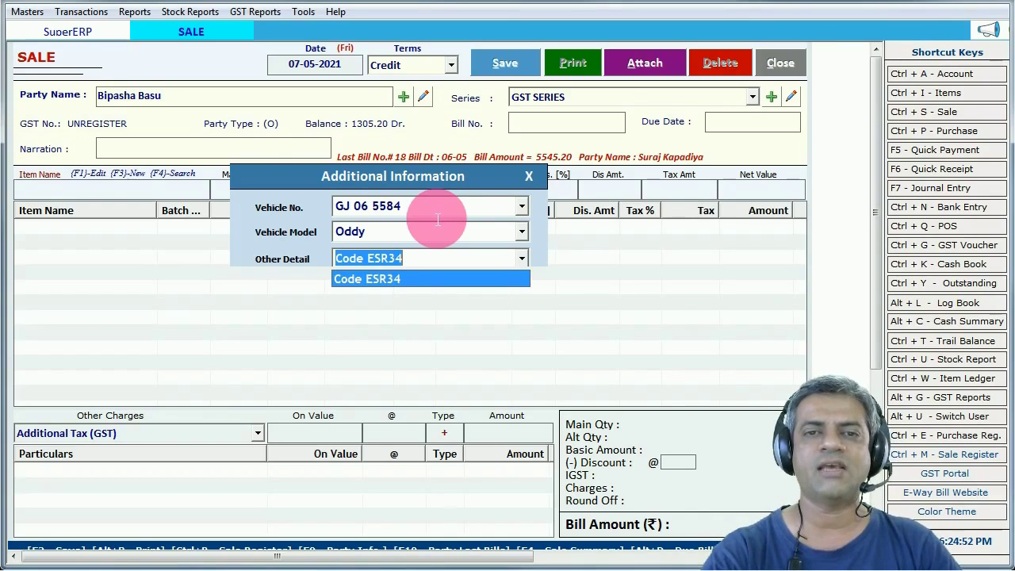
{"action": "key", "text": "Return"}
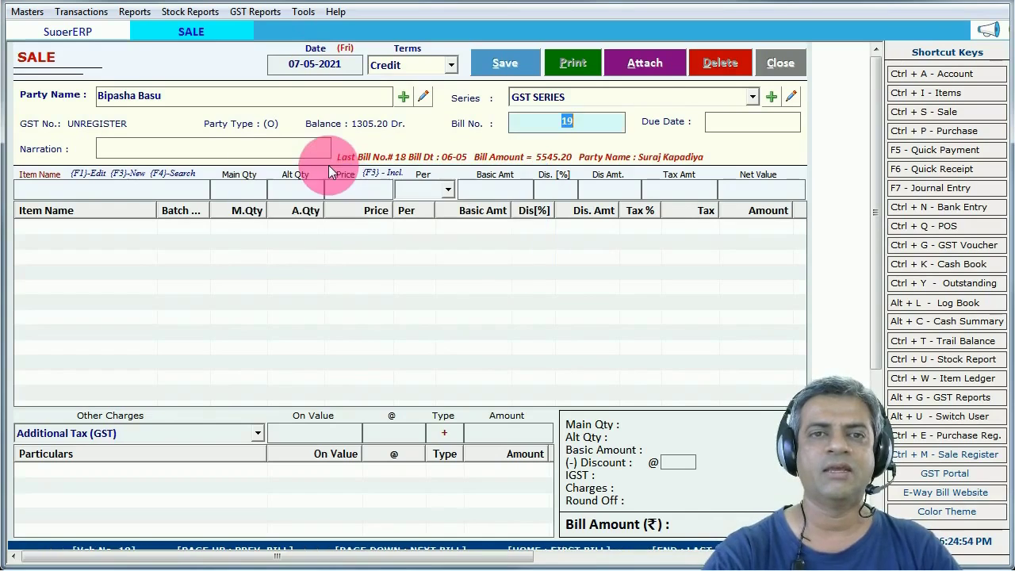
{"action": "left_click", "coordinate": [304, 12]}
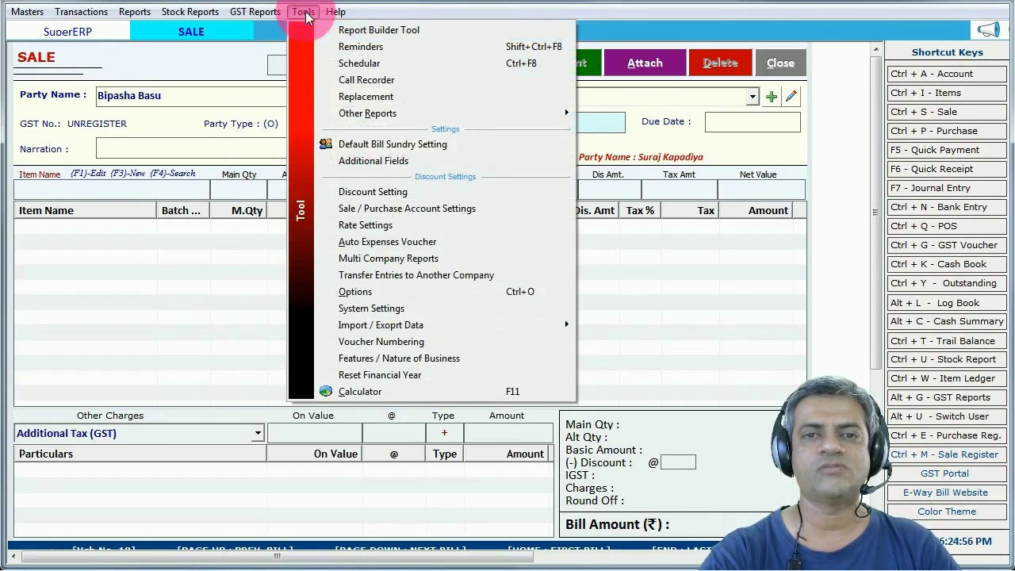
{"action": "left_click", "coordinate": [367, 162]}
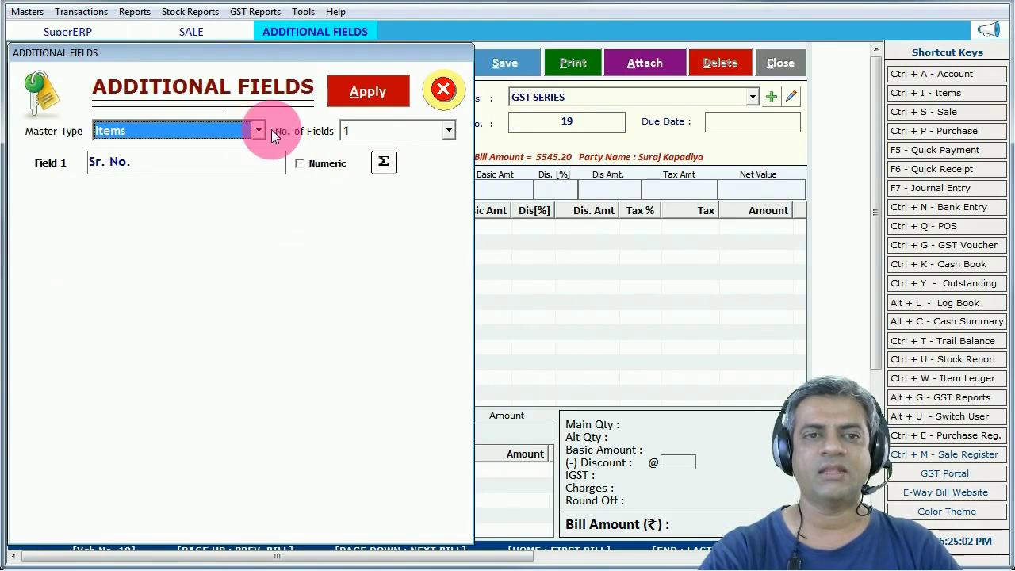
{"action": "left_click", "coordinate": [233, 130]}
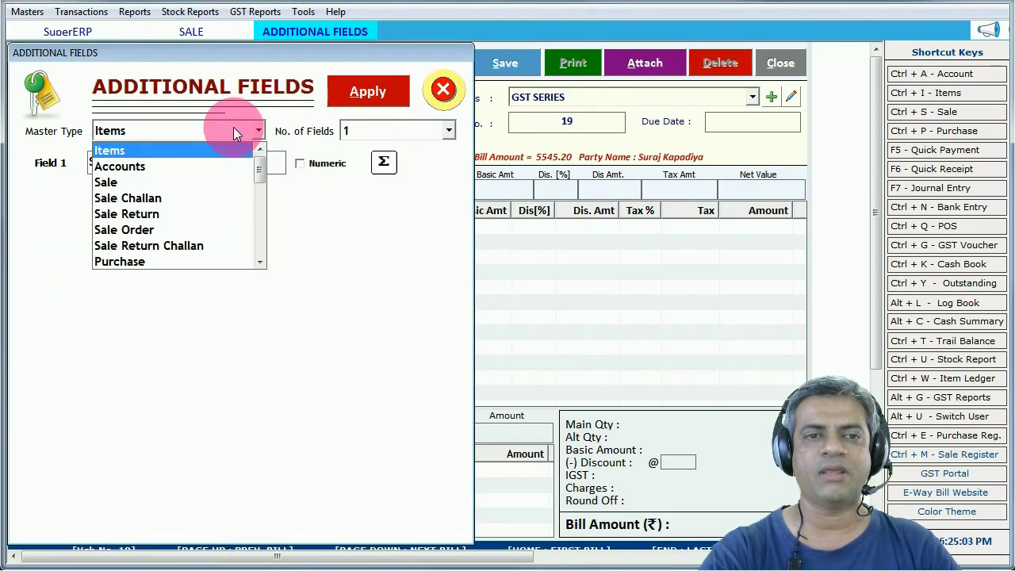
{"action": "left_click", "coordinate": [119, 181]}
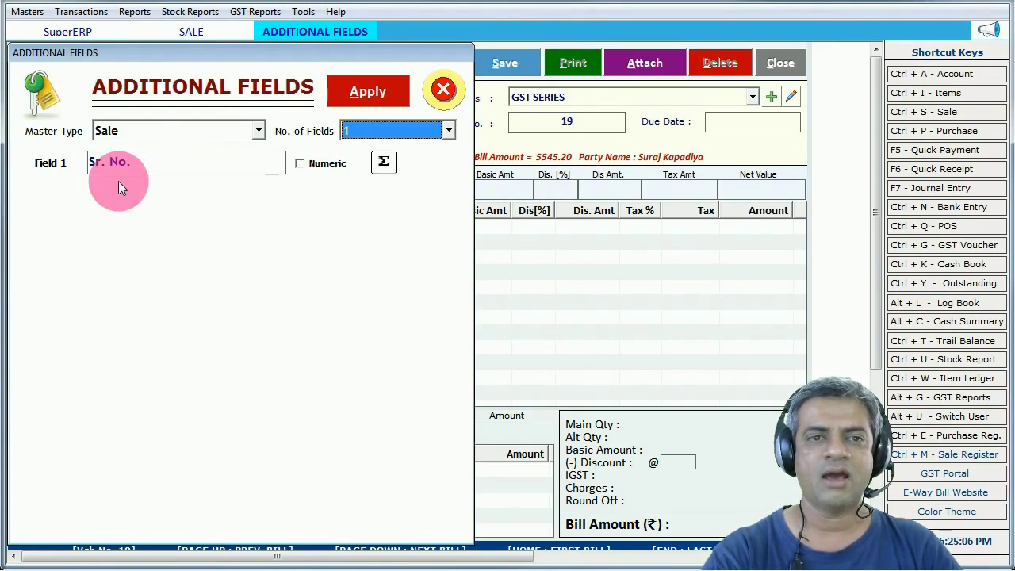
{"action": "left_click", "coordinate": [139, 127]}
{"action": "key", "text": "Down"}
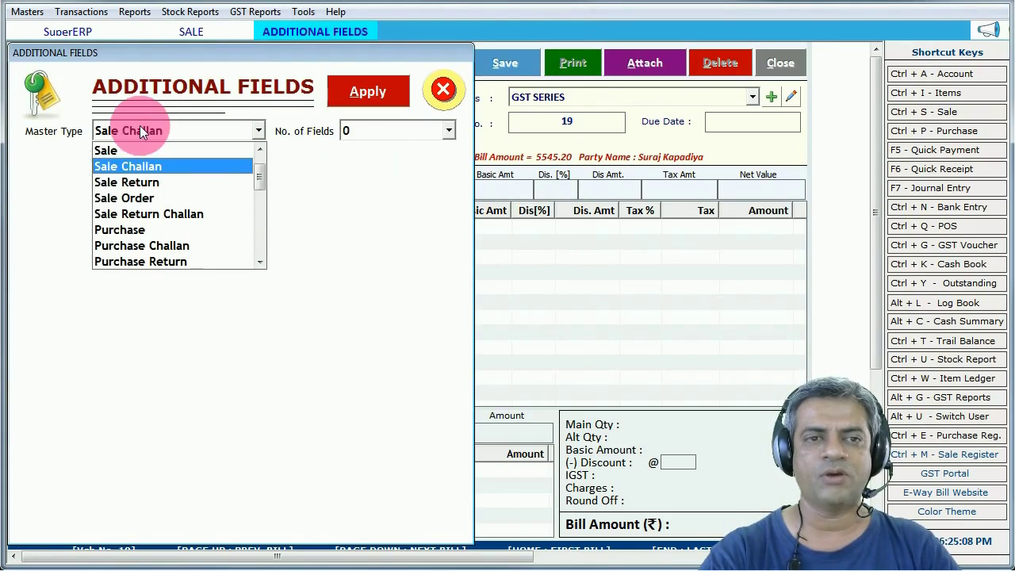
{"action": "key", "text": "Up"}
{"action": "key", "text": "Return"}
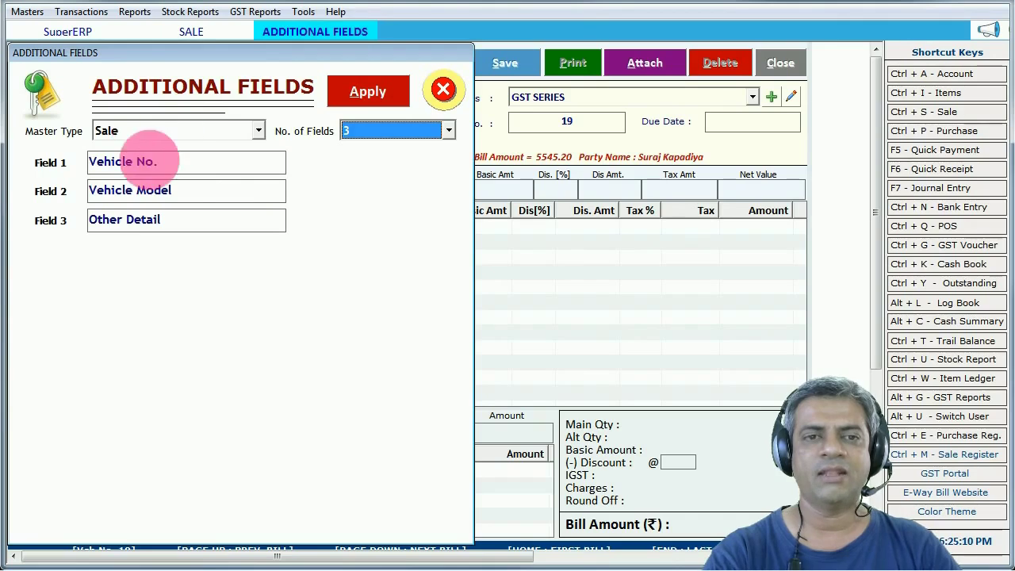
{"action": "left_click", "coordinate": [197, 189]}
{"action": "left_click", "coordinate": [206, 222]}
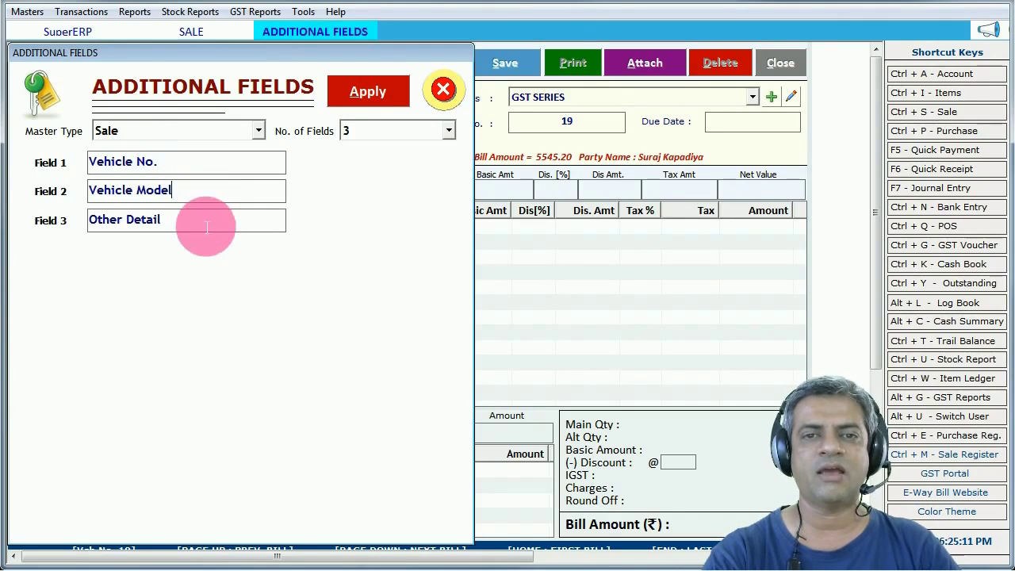
{"action": "left_click", "coordinate": [371, 132]}
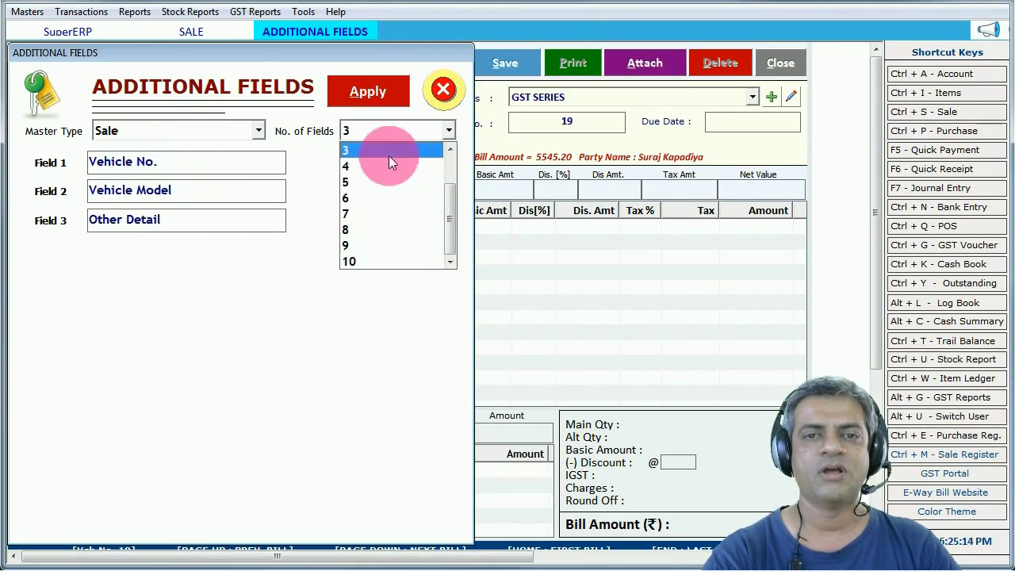
{"action": "scroll", "coordinate": [379, 143], "scroll_direction": "up", "scroll_amount": 1}
{"action": "left_click", "coordinate": [348, 195]}
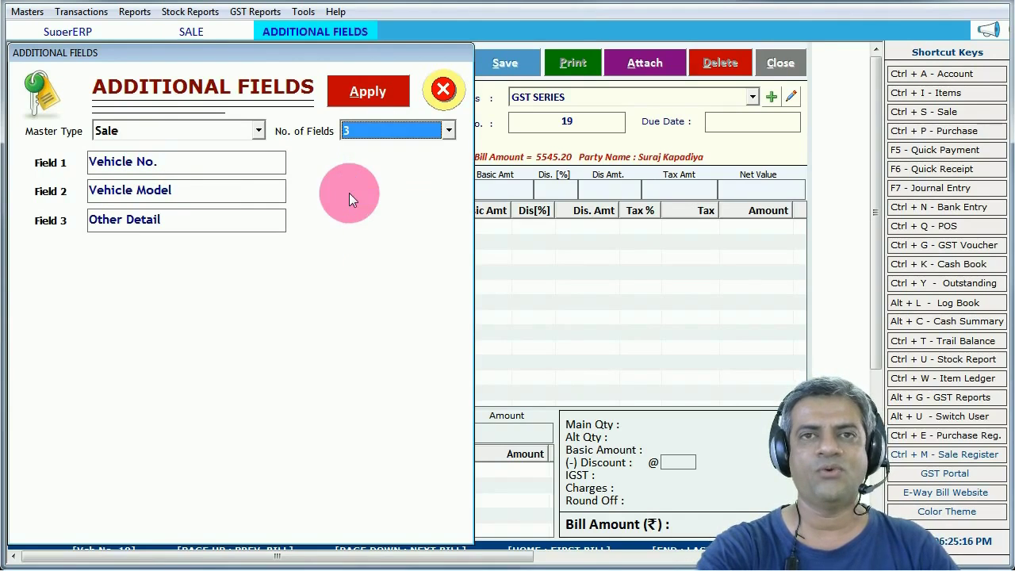
{"action": "left_click", "coordinate": [180, 191]}
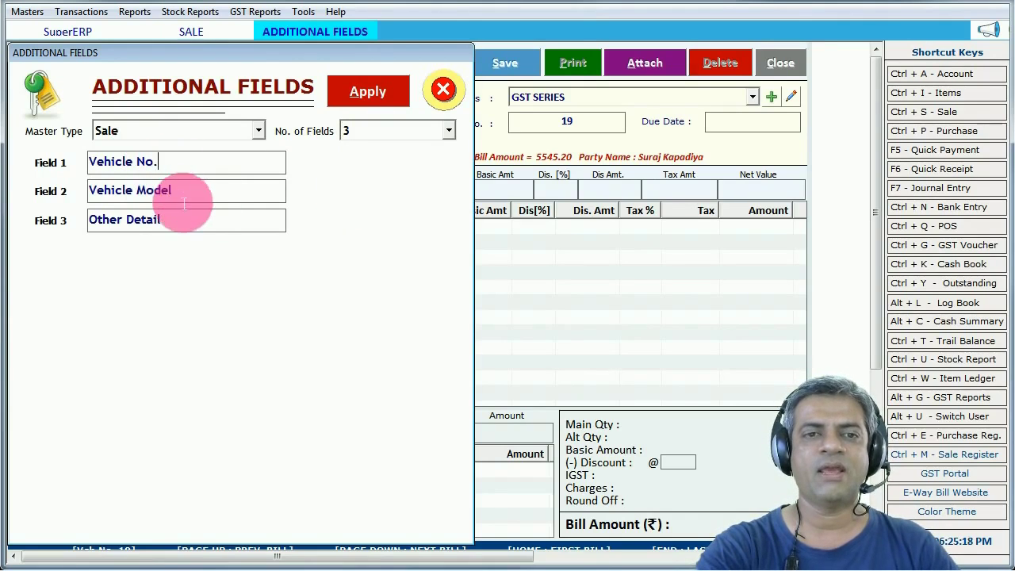
{"action": "left_click", "coordinate": [252, 129]}
{"action": "scroll", "coordinate": [208, 169], "scroll_direction": "up", "scroll_amount": 1}
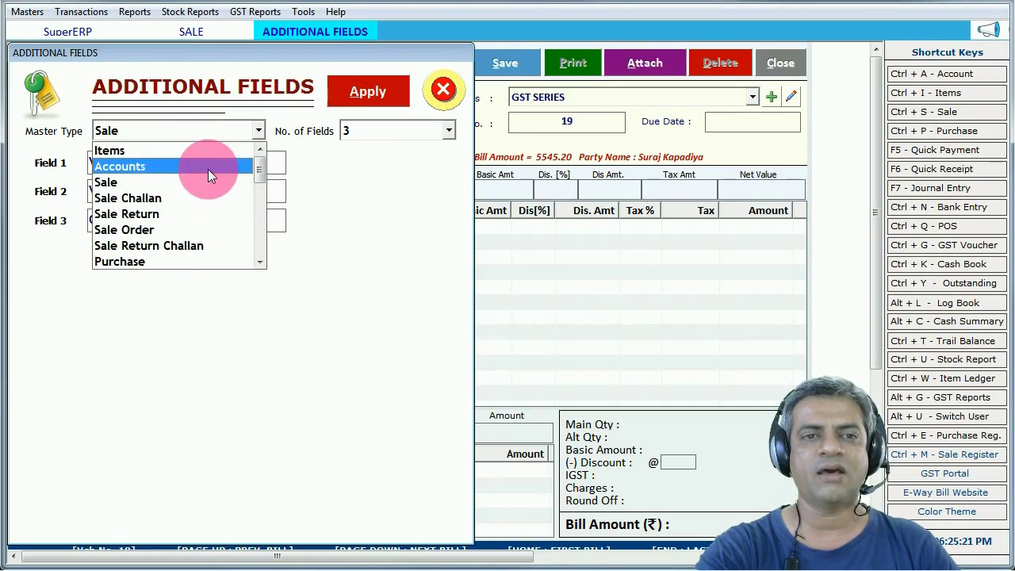
{"action": "left_click", "coordinate": [138, 152]}
{"action": "left_click", "coordinate": [362, 132]}
{"action": "scroll", "coordinate": [379, 169], "scroll_direction": "up", "scroll_amount": 1}
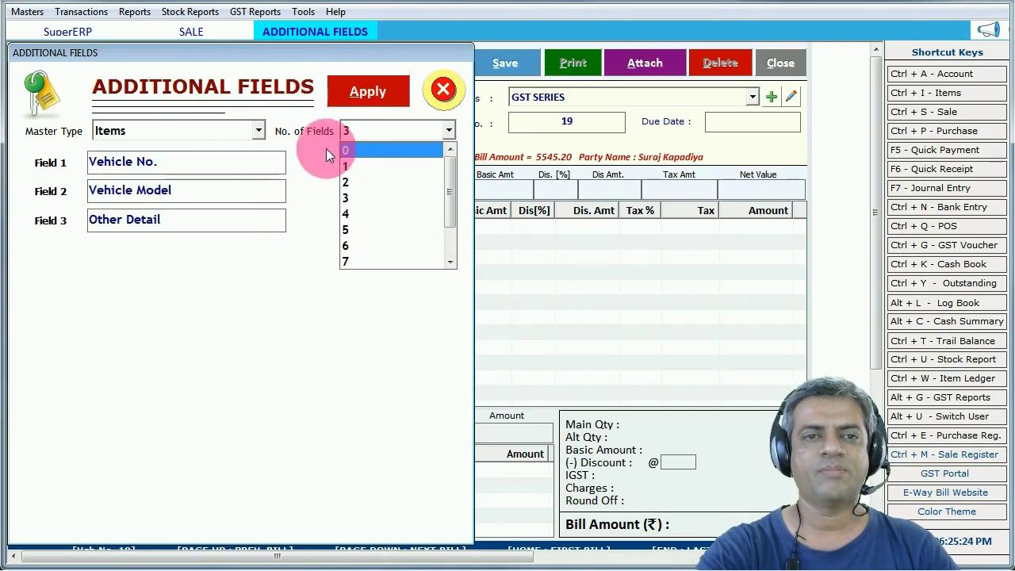
{"action": "left_click", "coordinate": [225, 133]}
{"action": "left_click", "coordinate": [225, 133]}
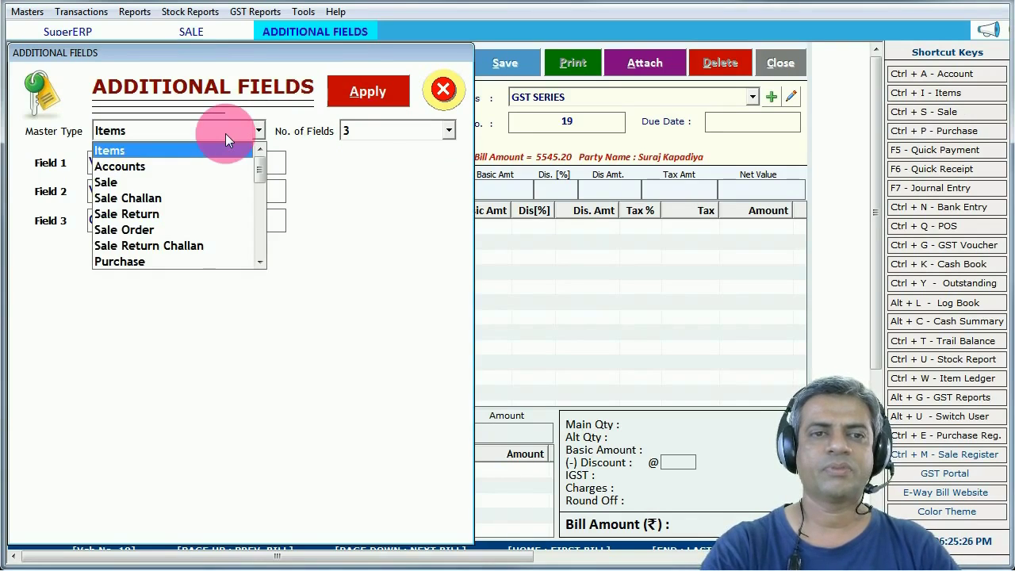
{"action": "key", "text": "Down"}
{"action": "key", "text": "Up"}
{"action": "key", "text": "Tab"}
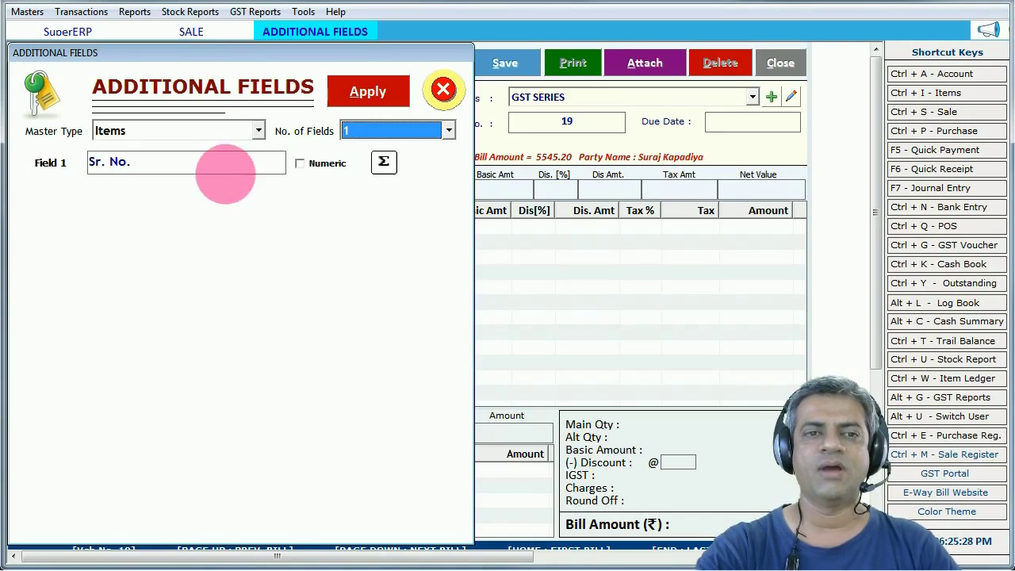
{"action": "left_click", "coordinate": [199, 171]}
{"action": "left_click", "coordinate": [441, 89]}
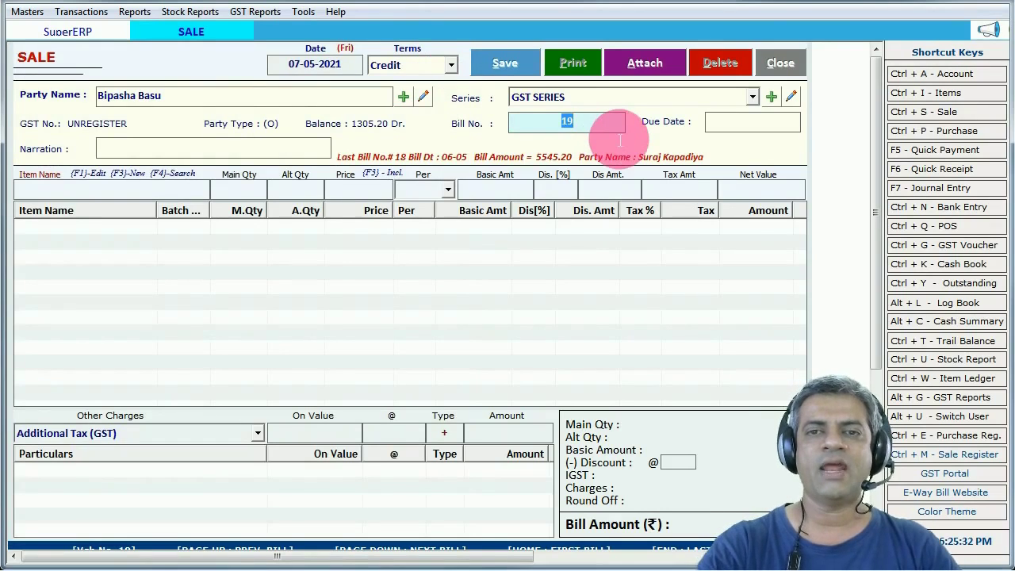
- Enter narration 'reamrks' and pick BL 56 Battery as the sale item
{"action": "key", "text": "Return"}
{"action": "key", "text": "Return"}
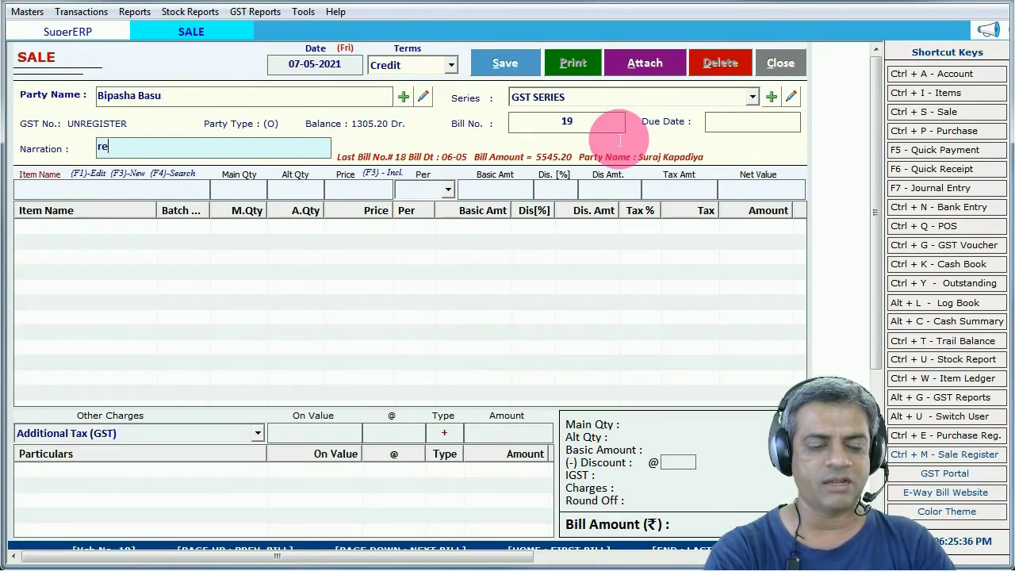
{"action": "type", "text": "reamrks"}
{"action": "key", "text": "Return"}
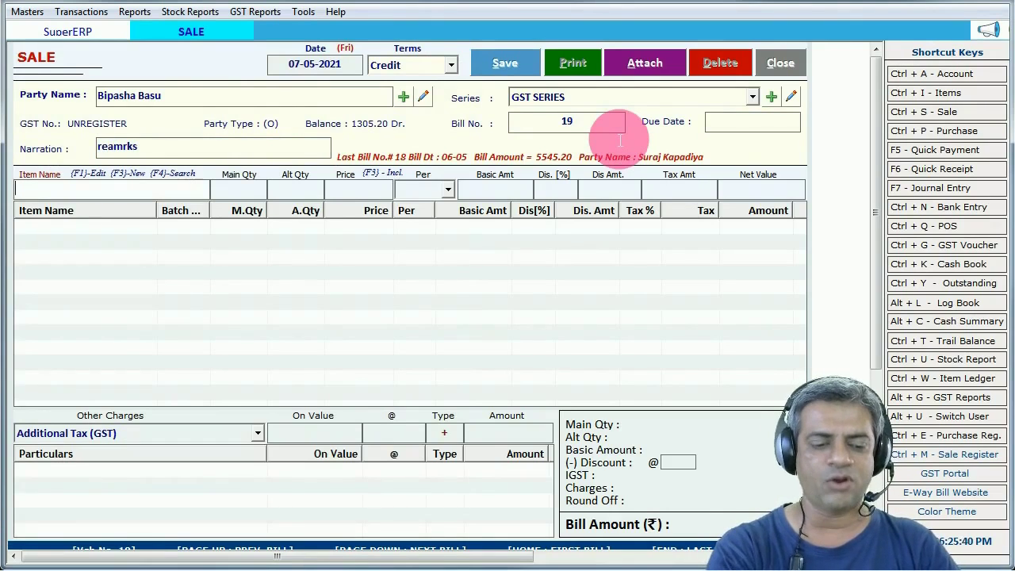
{"action": "type", "text": "hl"}
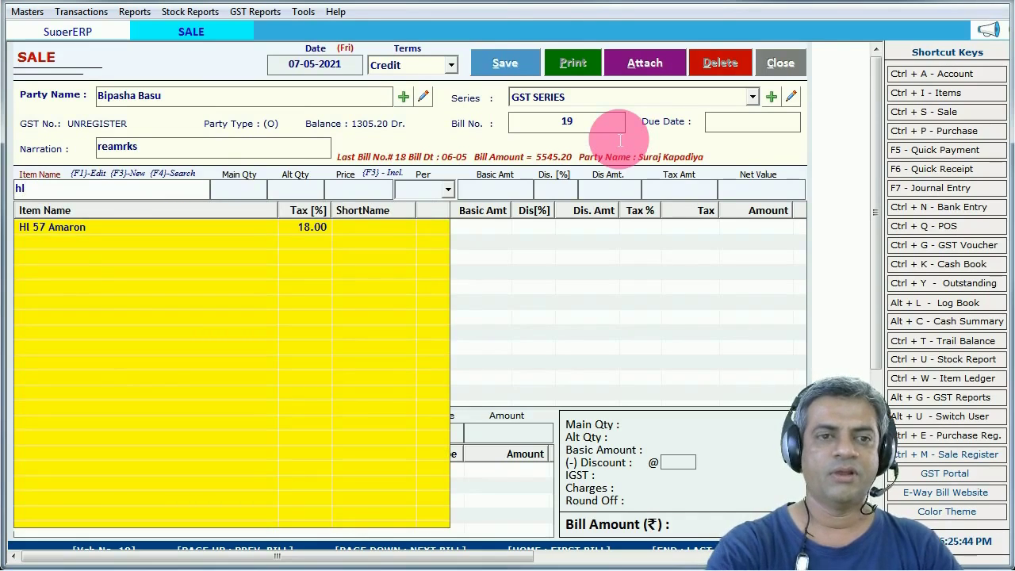
{"action": "key", "text": "BackSpace"}
{"action": "key", "text": "BackSpace"}
{"action": "type", "text": "bl"}
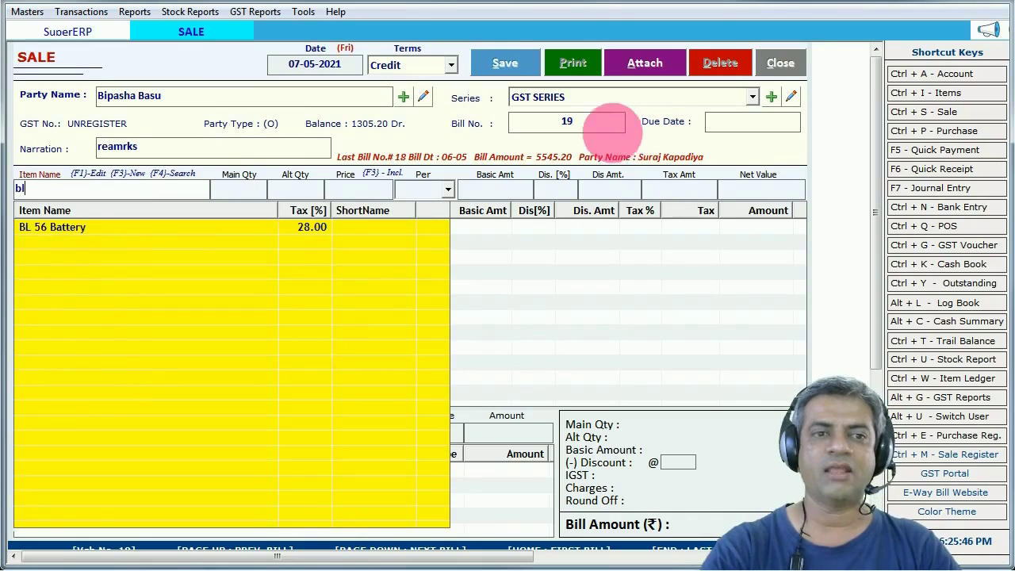
{"action": "key", "text": "Down"}
{"action": "key", "text": "Return"}
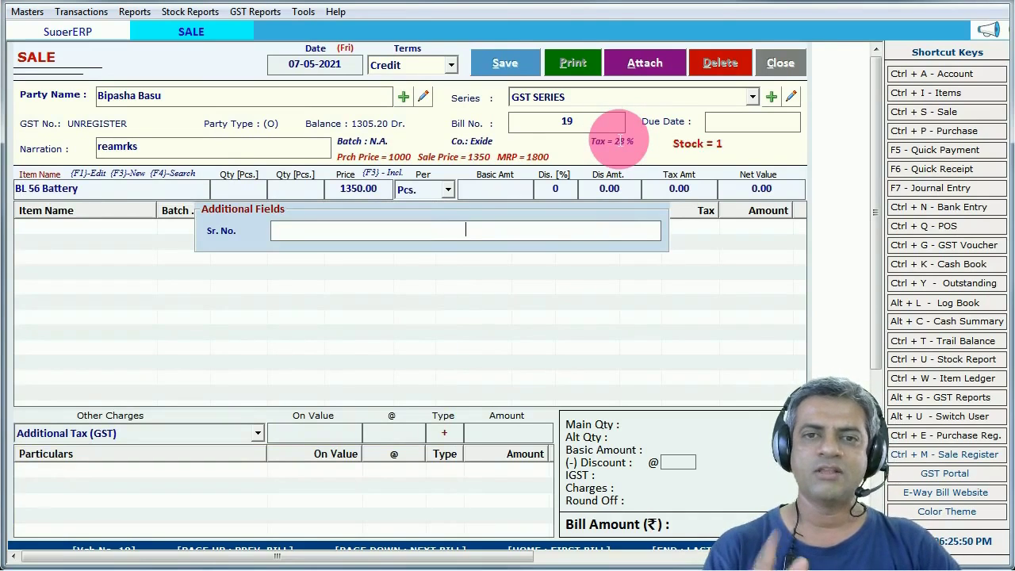
{"action": "type", "text": "456"}
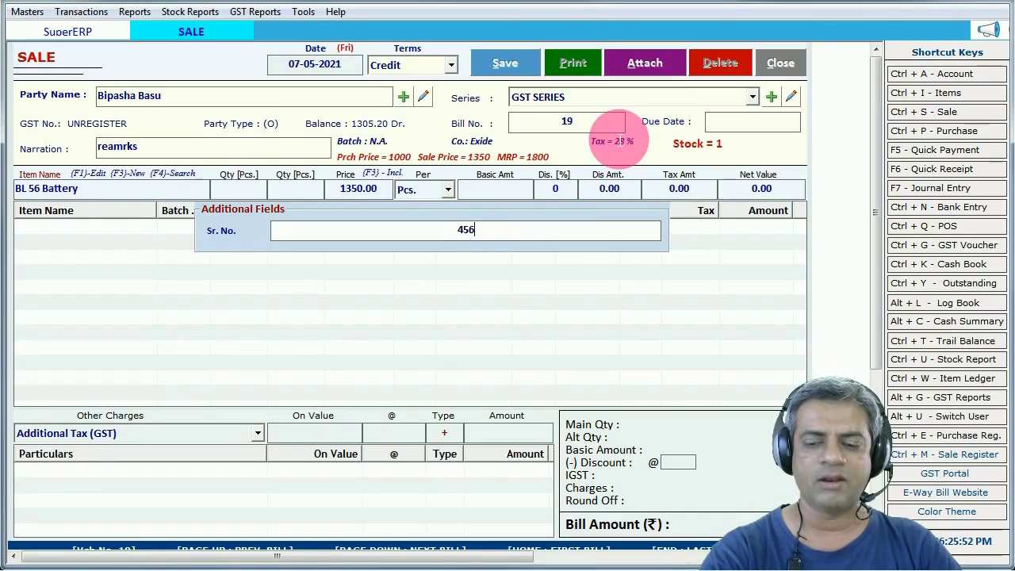
{"action": "type", "text": "789541233"}
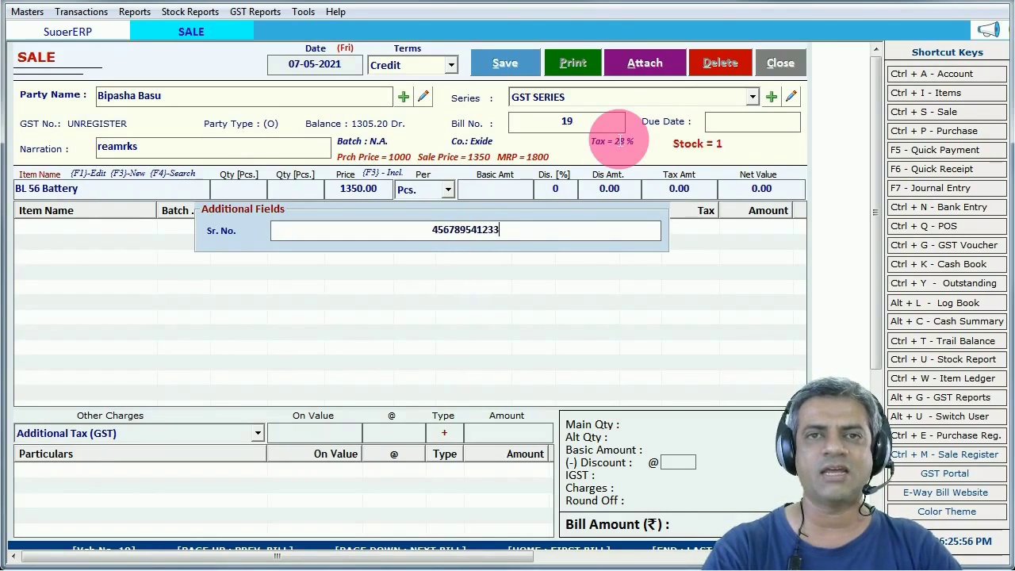
{"action": "key", "text": "Return"}
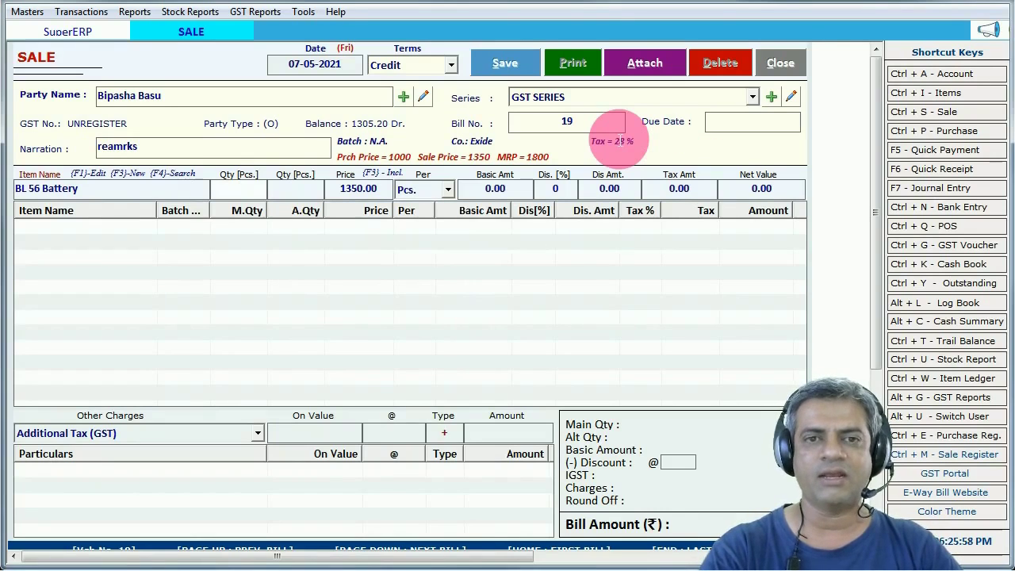
{"action": "type", "text": "1"}
{"action": "key", "text": "Return"}
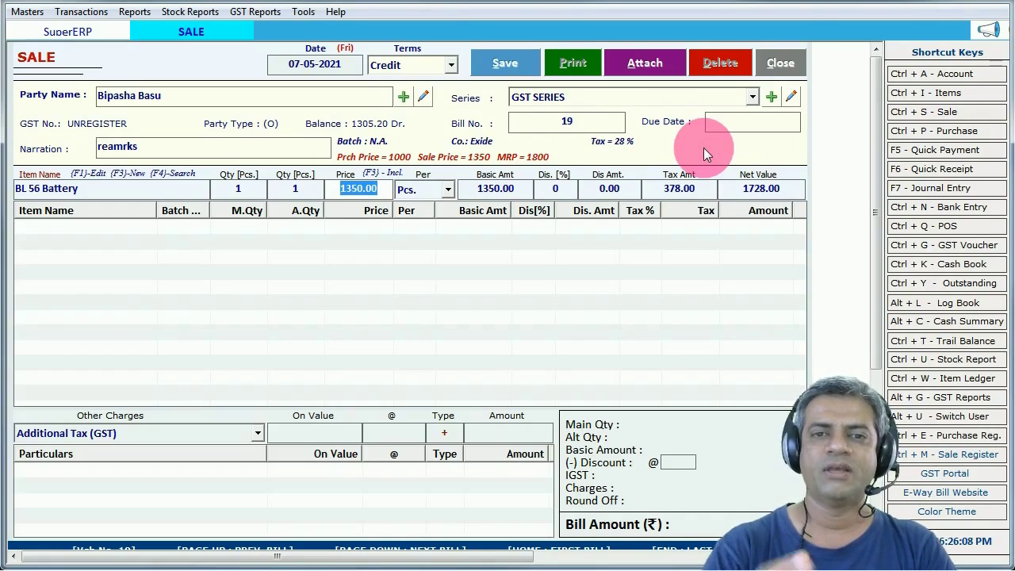
- Apply a 10% discount to the BL 56 Battery line, giving amount 1555.20
{"action": "key", "text": "Return"}
{"action": "key", "text": "Return"}
{"action": "type", "text": "10"}
{"action": "key", "text": "Return"}
{"action": "key", "text": "Return"}
{"action": "key", "text": "Return"}
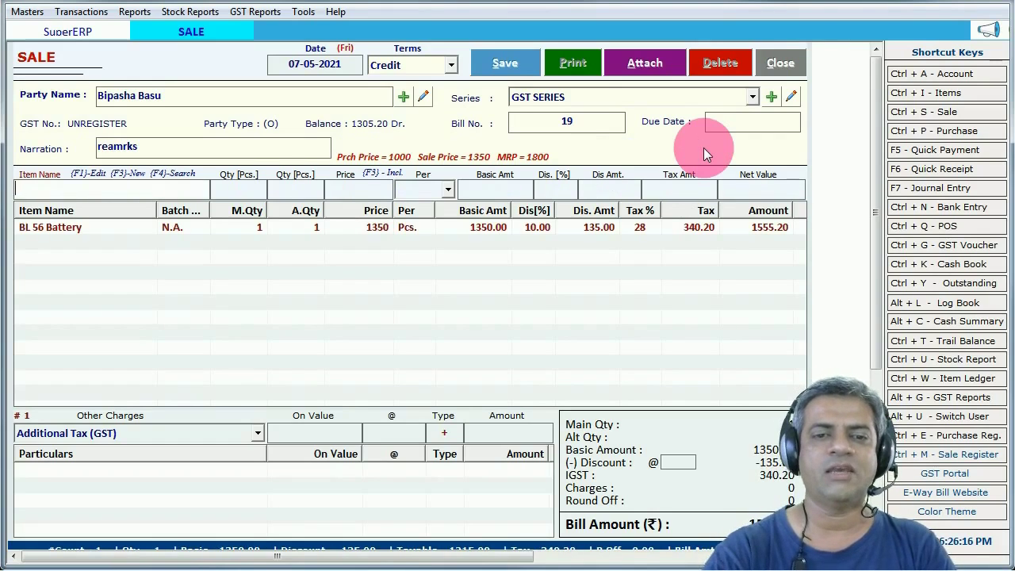
{"action": "left_click", "coordinate": [255, 434]}
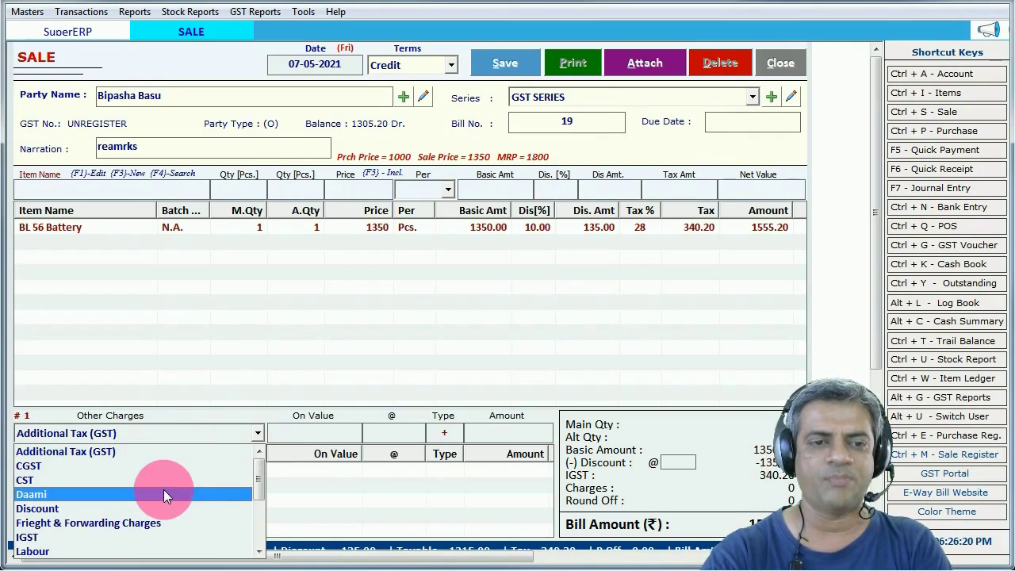
{"action": "key", "text": "o"}
{"action": "left_click", "coordinate": [65, 550]}
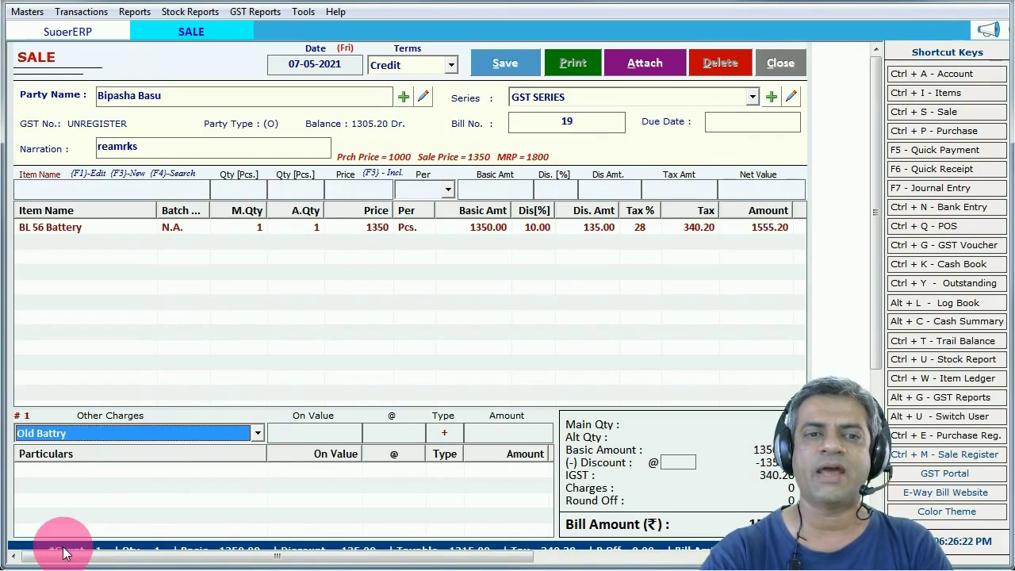
{"action": "left_click", "coordinate": [91, 433]}
{"action": "left_click", "coordinate": [91, 433]}
{"action": "key", "text": "F3"}
{"action": "left_click_drag", "start_coordinate": [252, 58], "coordinate": [237, 38]}
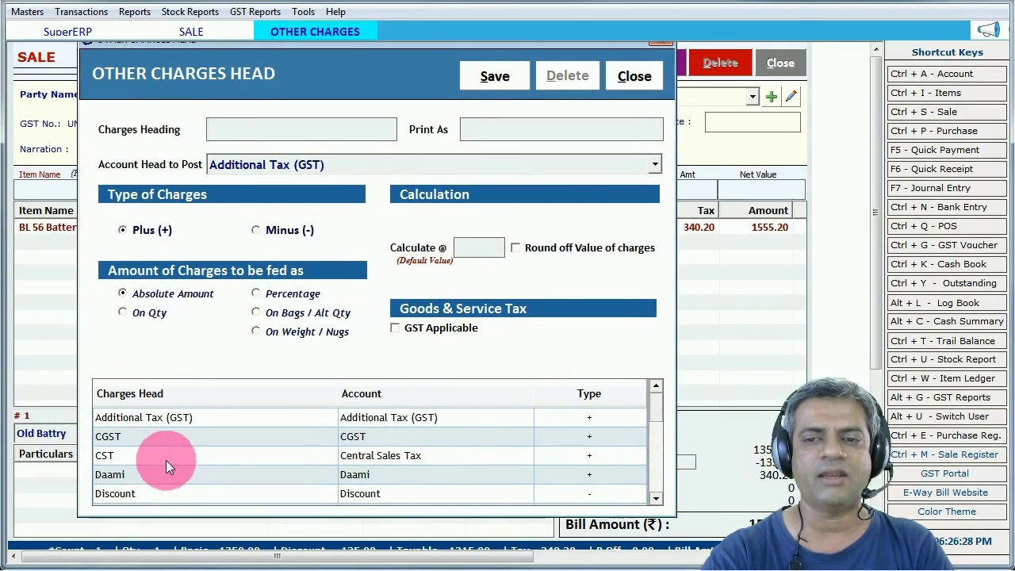
{"action": "left_click_drag", "start_coordinate": [651, 408], "coordinate": [658, 436]}
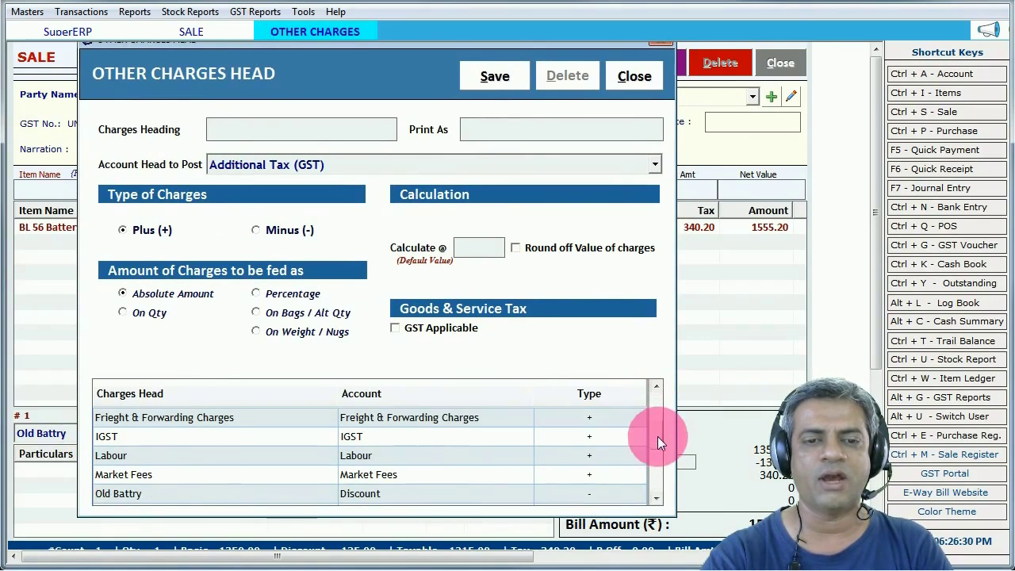
{"action": "left_click", "coordinate": [288, 496]}
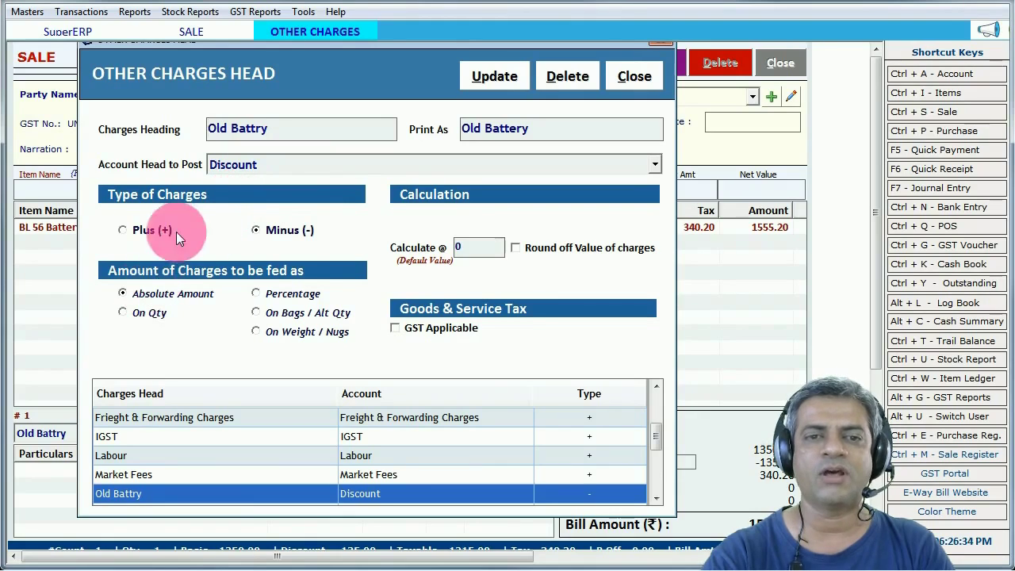
{"action": "left_click", "coordinate": [427, 327]}
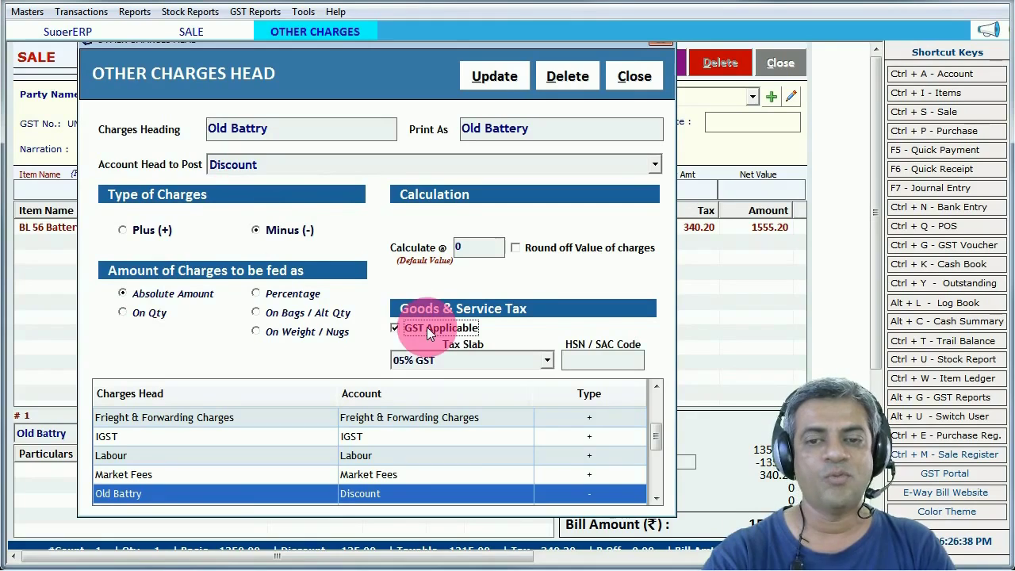
{"action": "left_click", "coordinate": [431, 358]}
{"action": "left_click", "coordinate": [431, 357]}
{"action": "left_click", "coordinate": [433, 329]}
{"action": "left_click", "coordinate": [644, 78]}
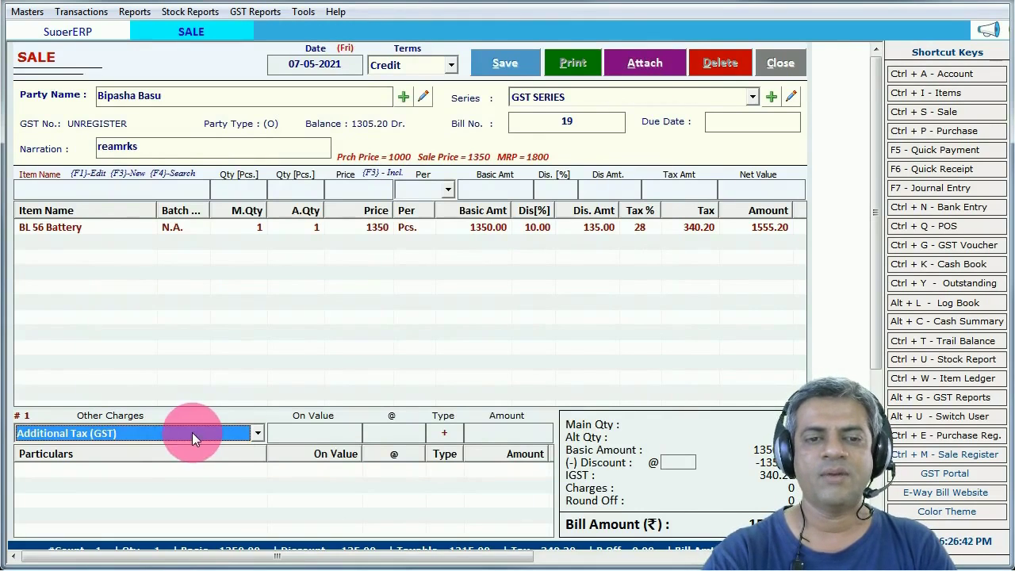
- Add a 250 Old Battry deduction to the bill and save the sale entry
{"action": "key", "text": "Down"}
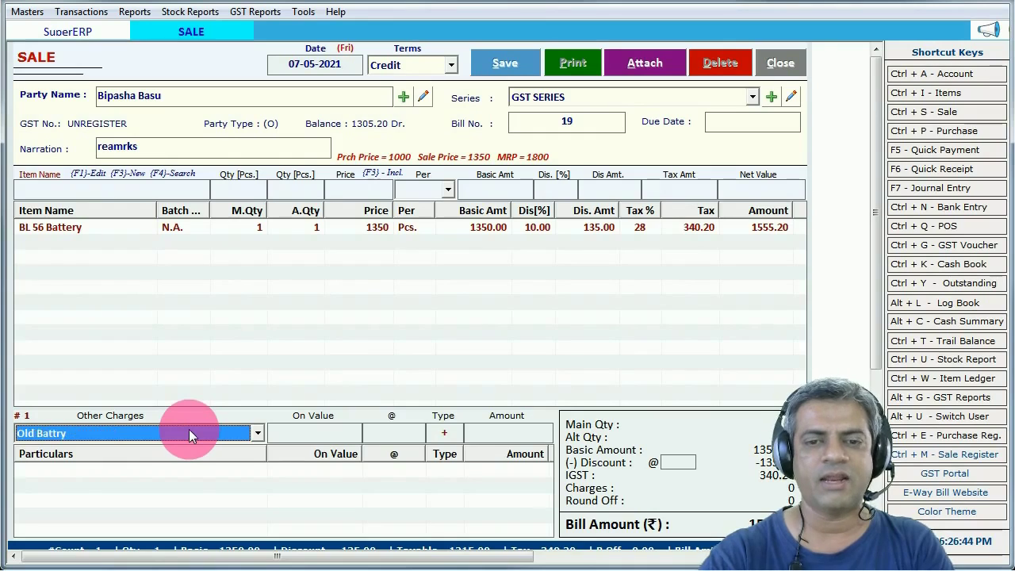
{"action": "key", "text": "Return"}
{"action": "type", "text": "250"}
{"action": "key", "text": "Return"}
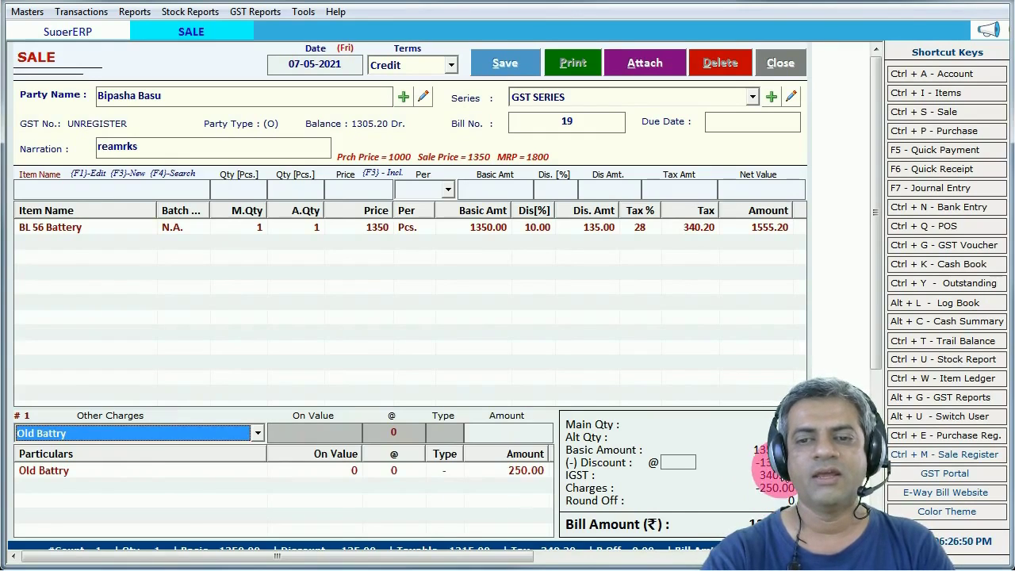
{"action": "left_click", "coordinate": [349, 302]}
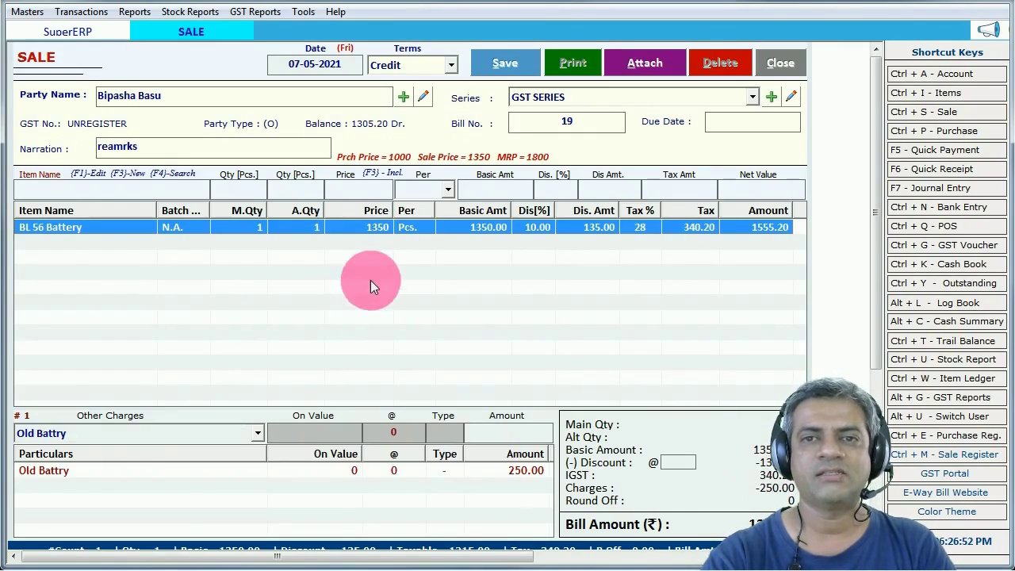
{"action": "left_click", "coordinate": [506, 66]}
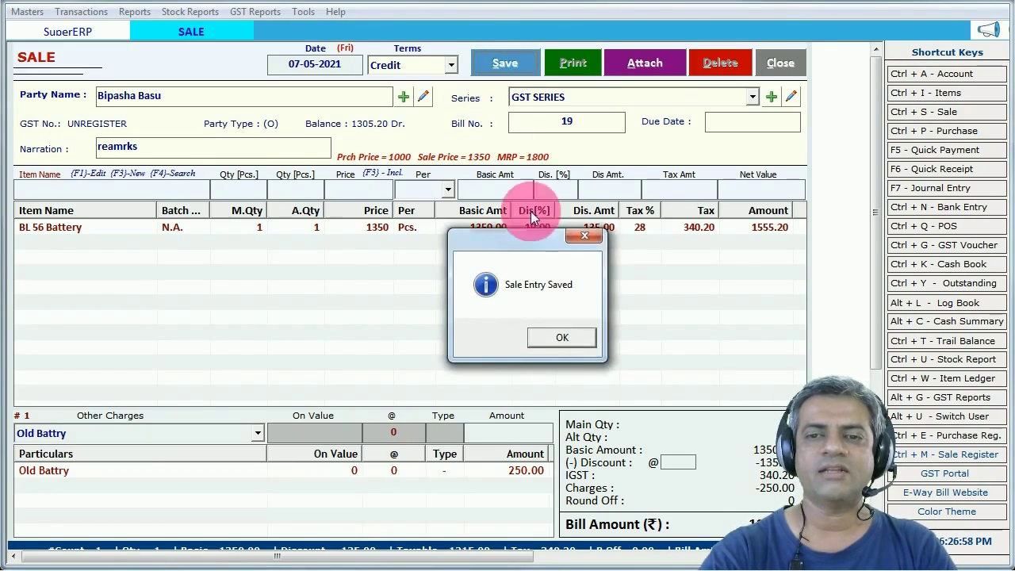
- Acknowledge the save, agree to print, and preview the bill in _Invoice format
{"action": "left_click", "coordinate": [564, 339]}
{"action": "left_click", "coordinate": [521, 336]}
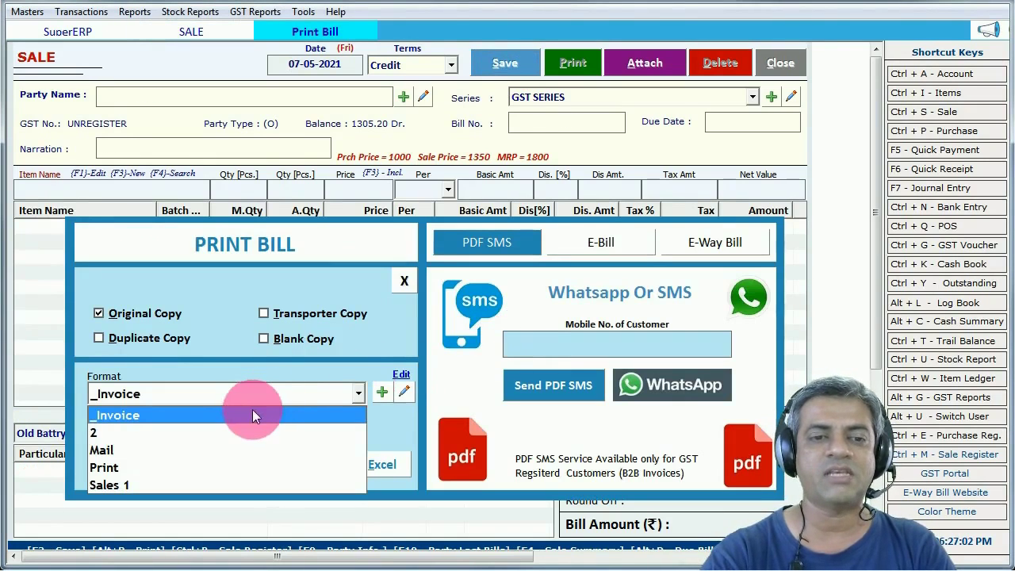
{"action": "left_click", "coordinate": [248, 416]}
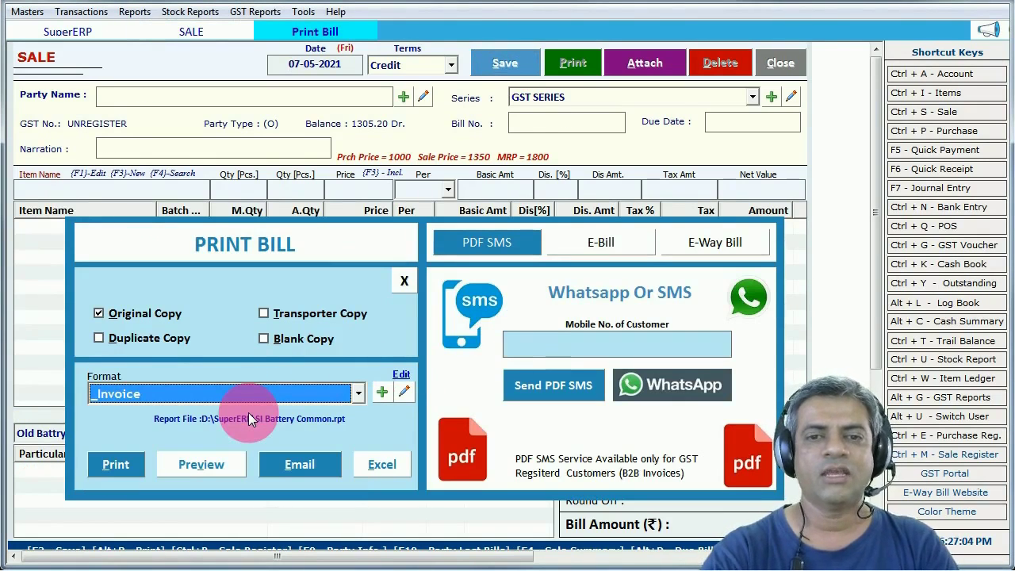
{"action": "left_click", "coordinate": [404, 282]}
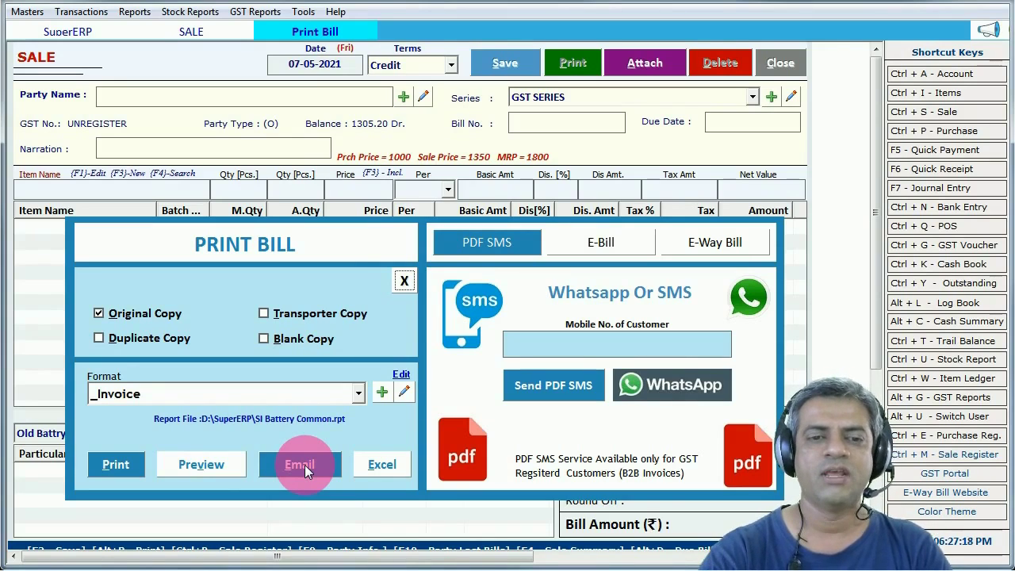
{"action": "left_click", "coordinate": [211, 463]}
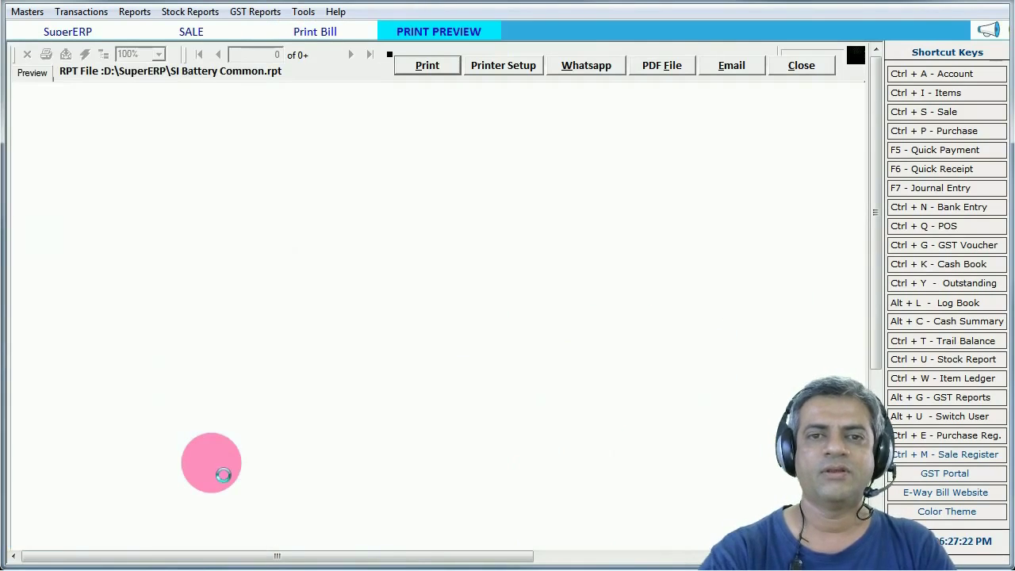
{"action": "left_click", "coordinate": [371, 141]}
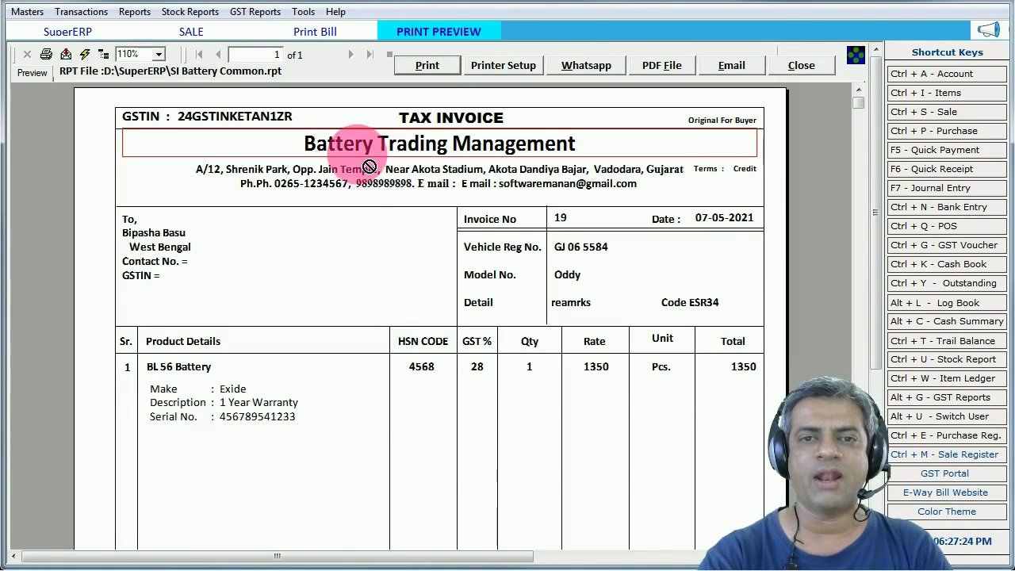
{"action": "left_click", "coordinate": [406, 183]}
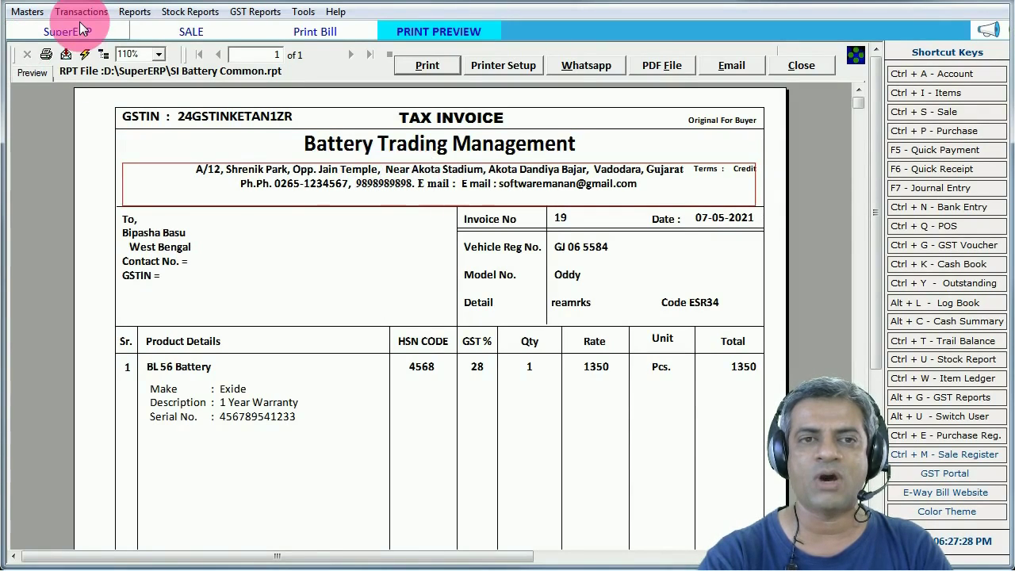
{"action": "left_click", "coordinate": [200, 119]}
{"action": "left_click", "coordinate": [158, 252]}
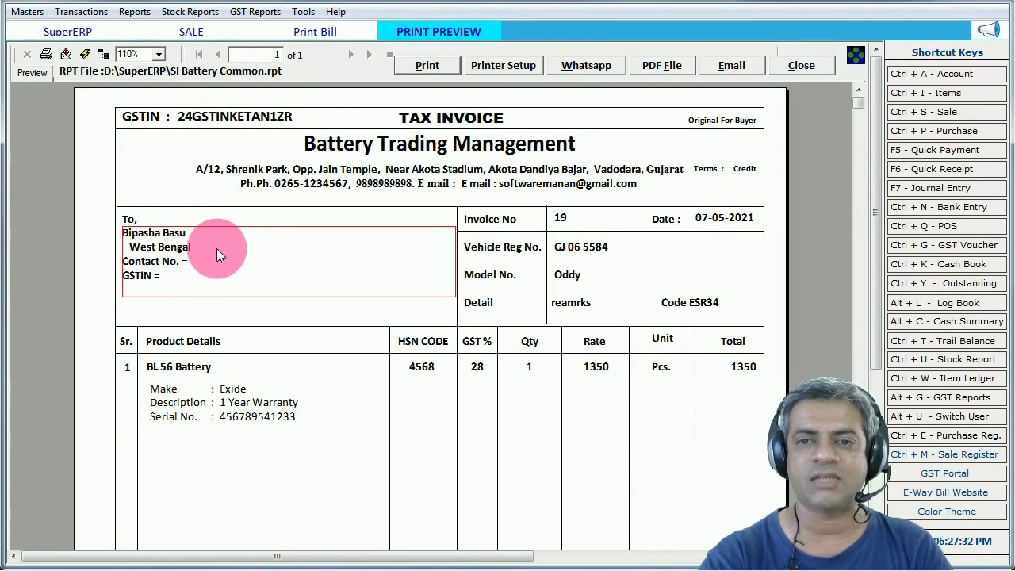
{"action": "left_click", "coordinate": [490, 272]}
{"action": "left_click", "coordinate": [519, 254]}
{"action": "left_click", "coordinate": [568, 249]}
{"action": "left_click", "coordinate": [563, 278]}
{"action": "left_click", "coordinate": [574, 303]}
{"action": "left_click", "coordinate": [691, 303]}
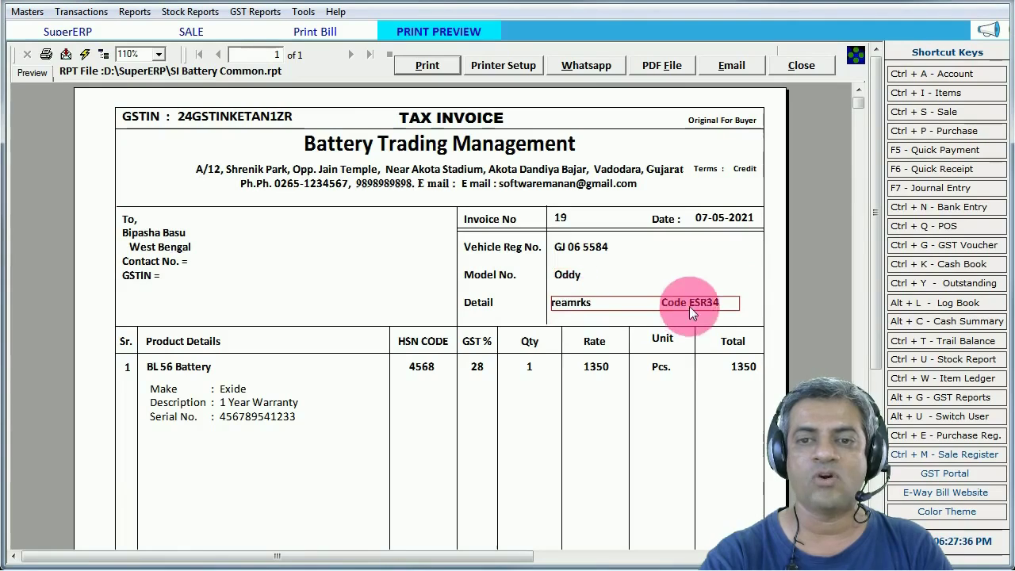
- Review the BL 56 Battery line: Exide make, 1 Year Warranty, serial number, 28% GST
{"action": "left_click", "coordinate": [167, 373]}
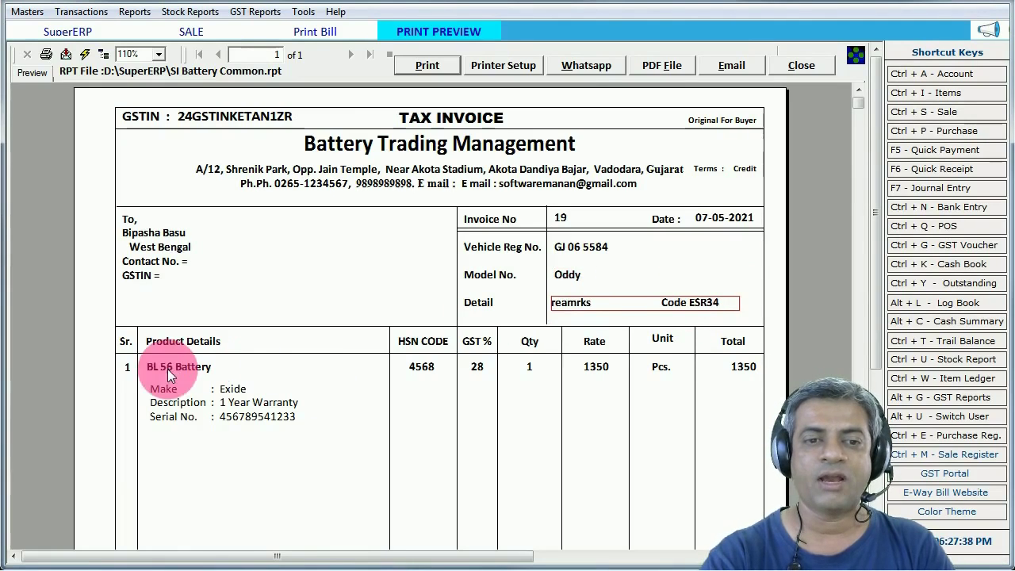
{"action": "left_click", "coordinate": [162, 388]}
{"action": "left_click", "coordinate": [232, 389]}
{"action": "left_click", "coordinate": [179, 402]}
{"action": "left_click", "coordinate": [243, 406]}
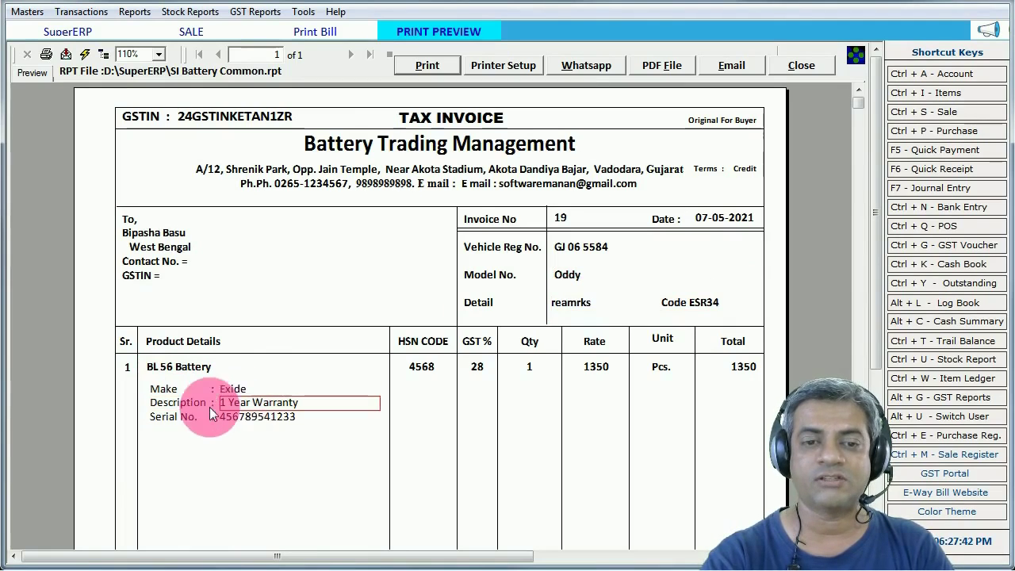
{"action": "left_click", "coordinate": [234, 415]}
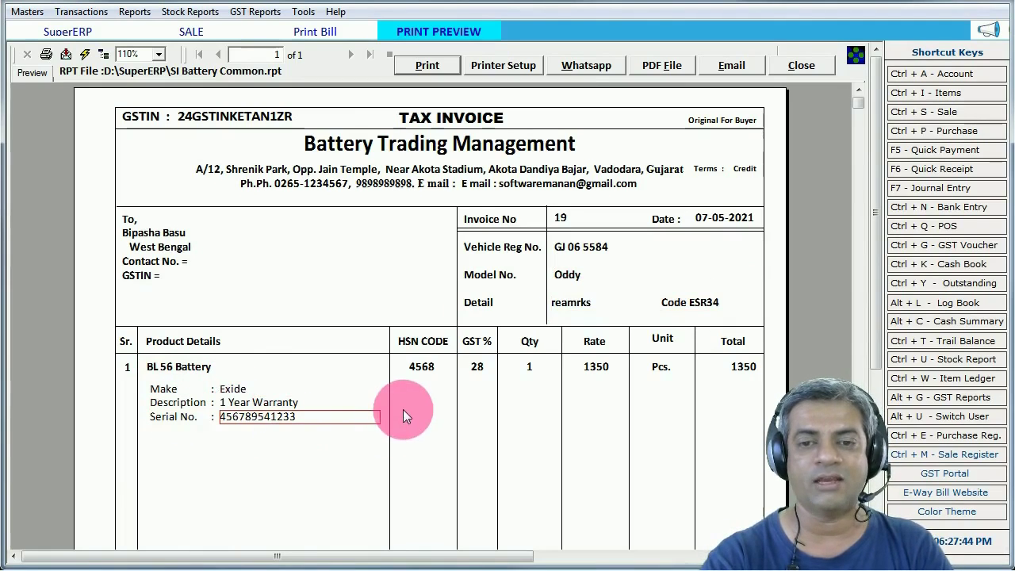
{"action": "left_click", "coordinate": [474, 369]}
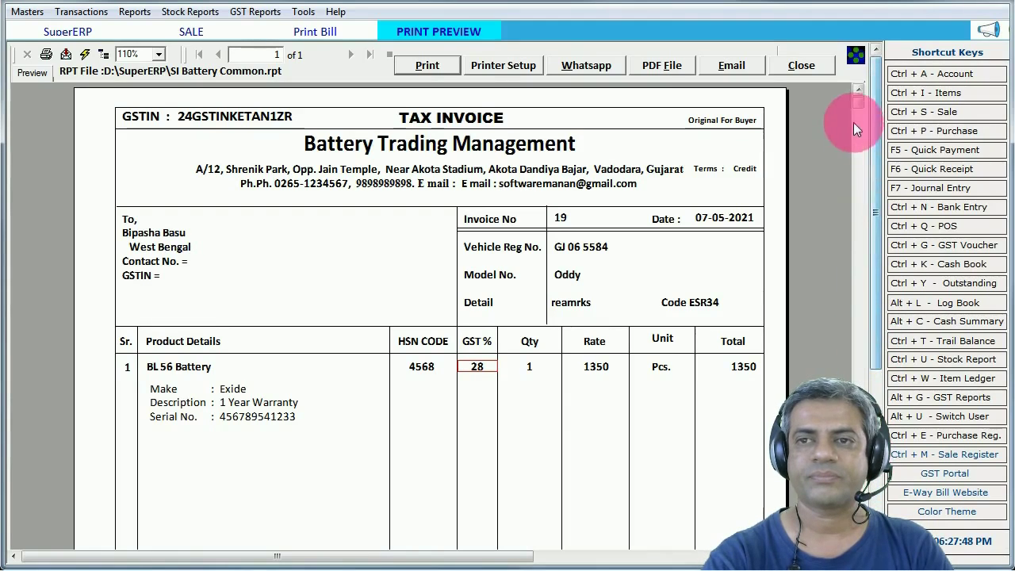
{"action": "scroll", "coordinate": [864, 198], "scroll_direction": "down", "scroll_amount": 10}
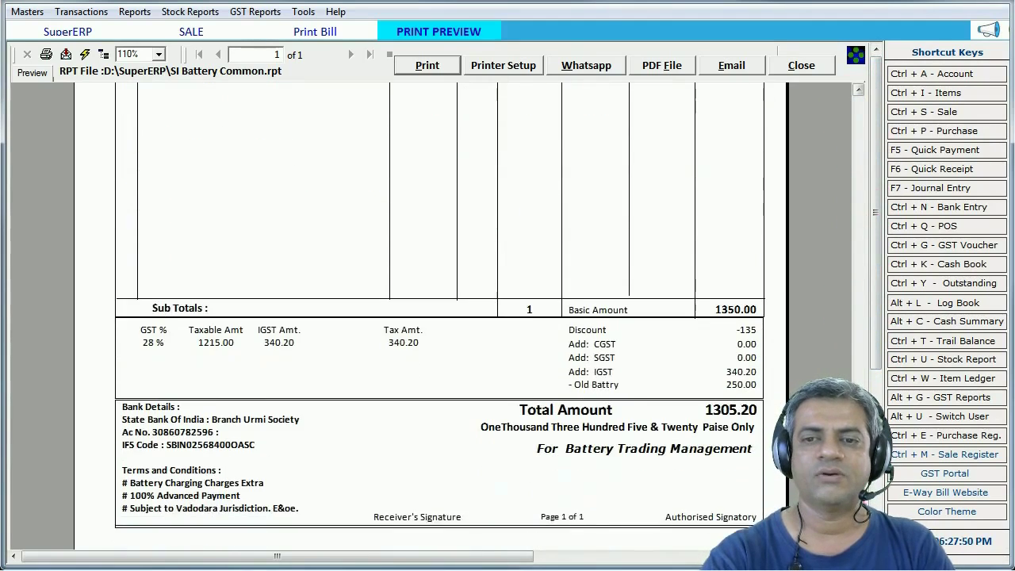
{"action": "left_click", "coordinate": [590, 349]}
{"action": "left_click", "coordinate": [589, 375]}
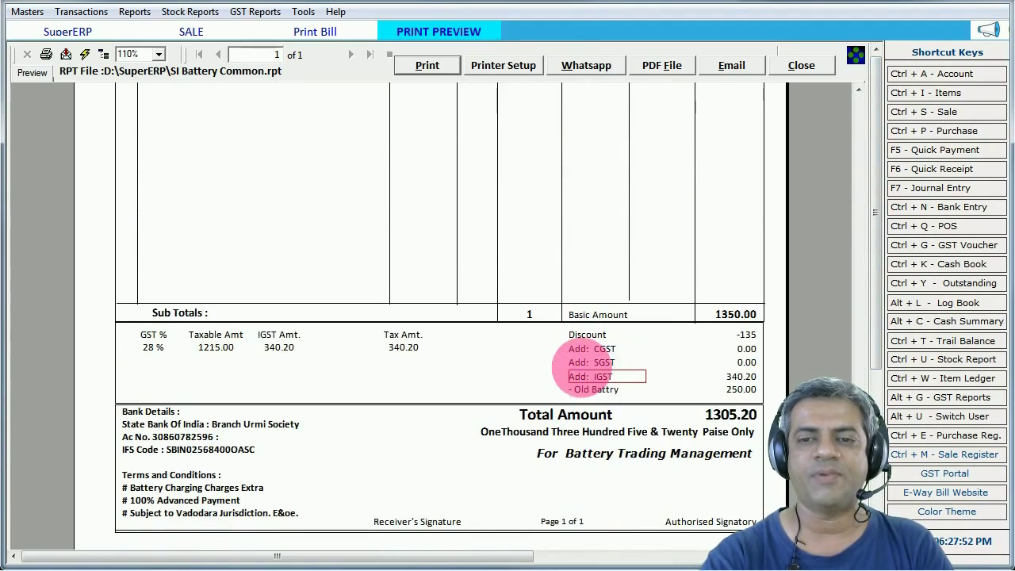
{"action": "left_click", "coordinate": [589, 389]}
{"action": "left_click", "coordinate": [750, 391]}
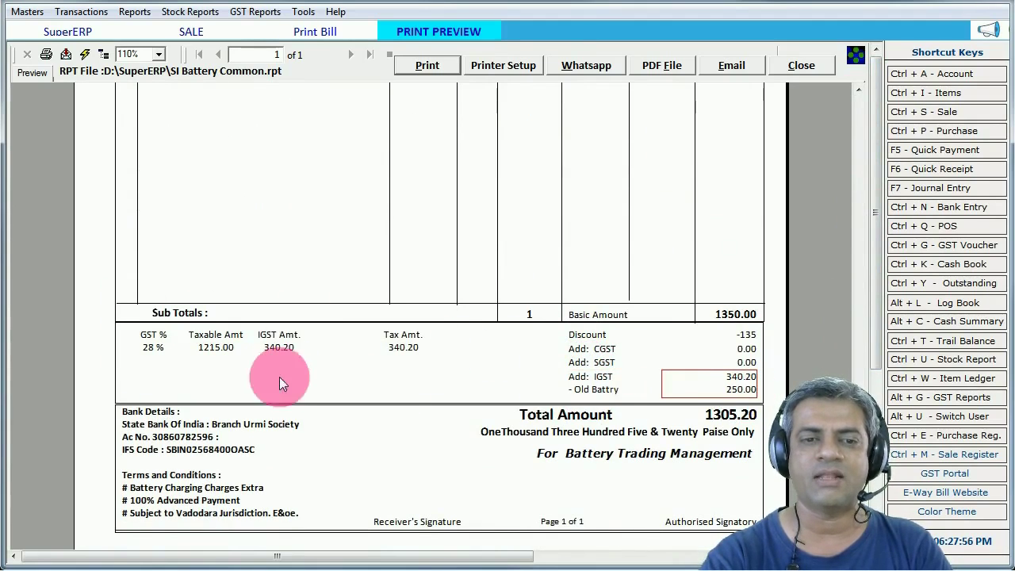
{"action": "left_click", "coordinate": [166, 448]}
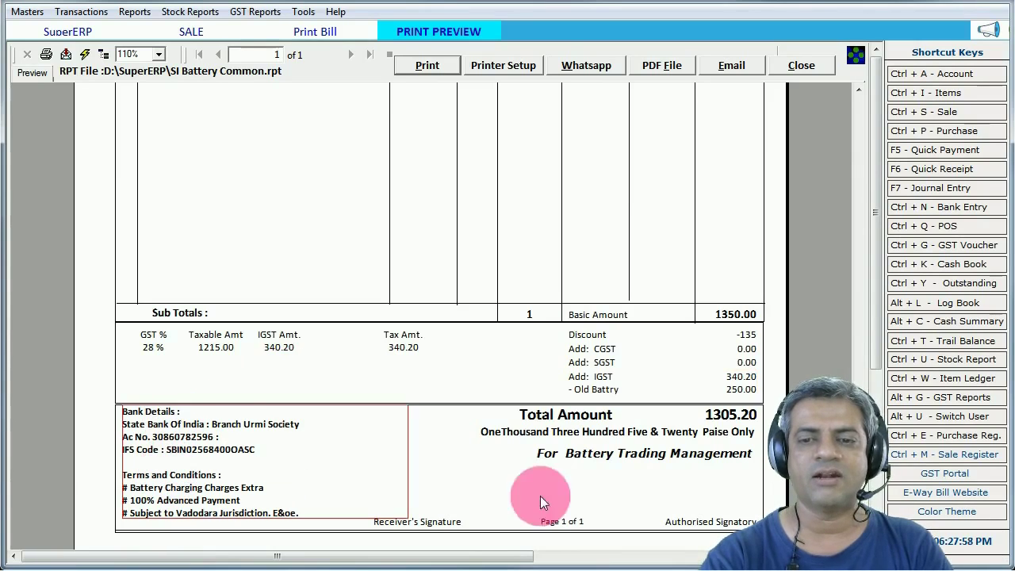
{"action": "left_click", "coordinate": [637, 452]}
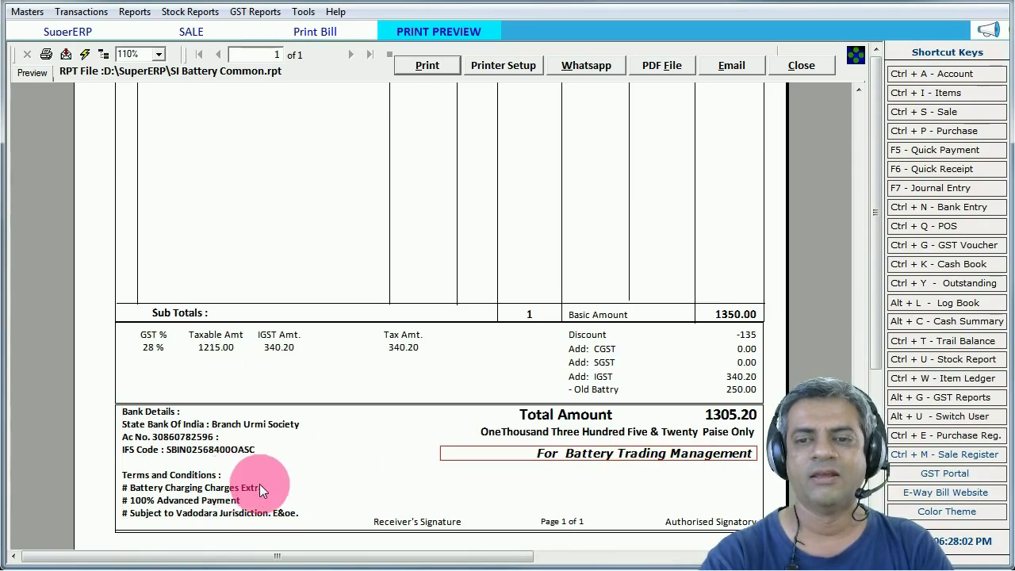
{"action": "left_click", "coordinate": [857, 132]}
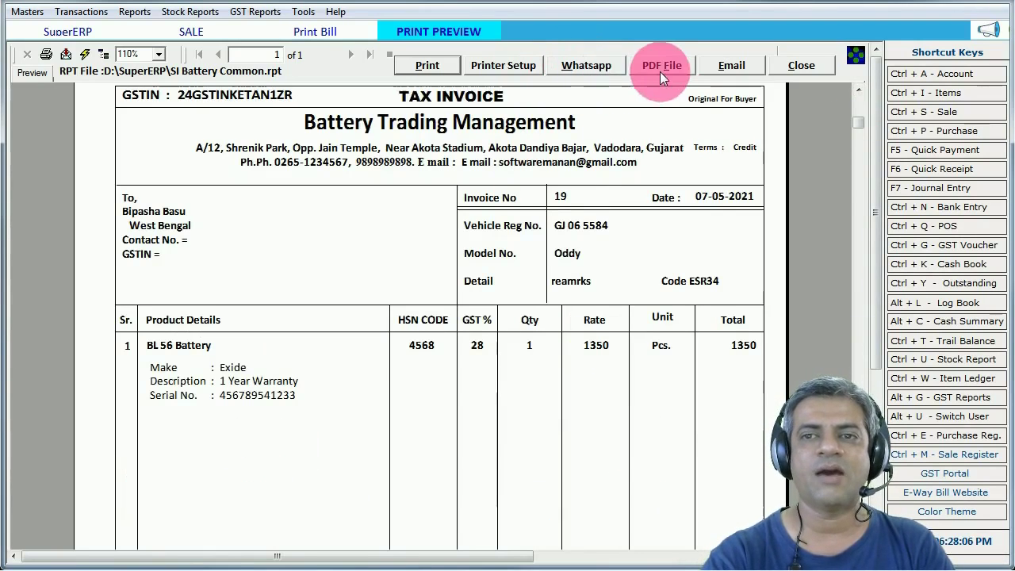
- Print the invoice on the Canon LBP2900 printer and save the PDF copy
{"action": "left_click", "coordinate": [730, 65]}
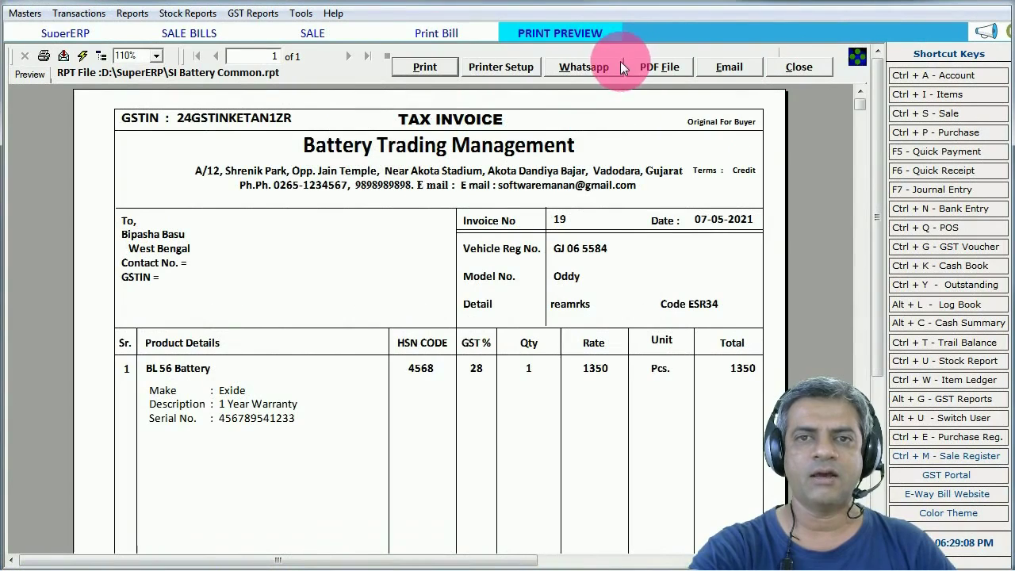
{"action": "left_click", "coordinate": [488, 67]}
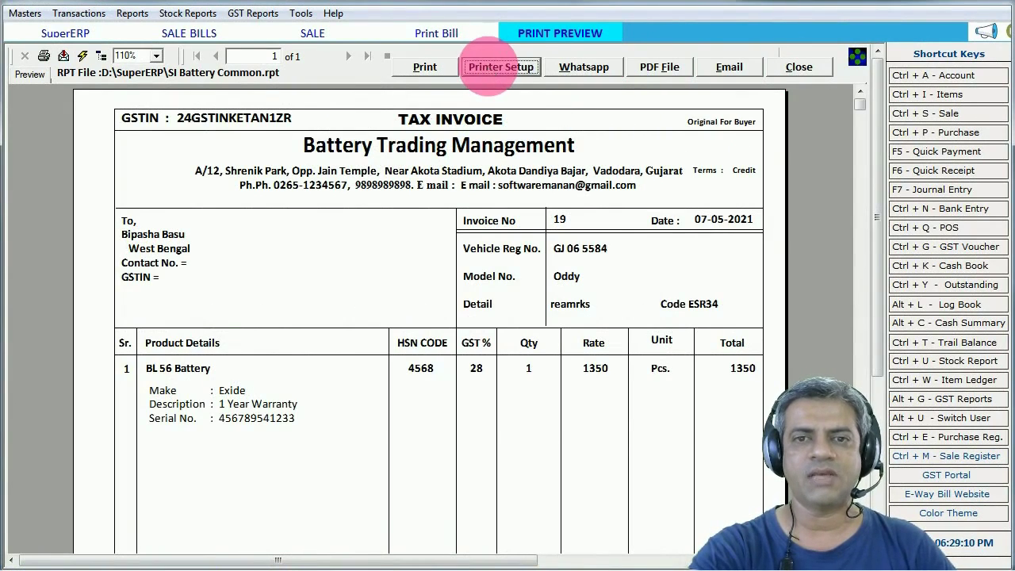
{"action": "left_click", "coordinate": [473, 204]}
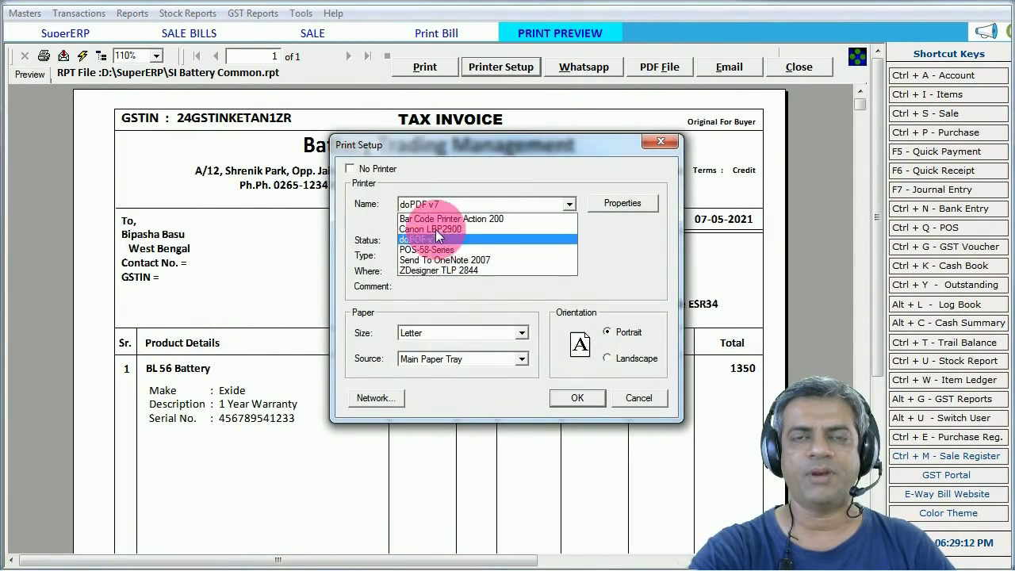
{"action": "left_click", "coordinate": [441, 227]}
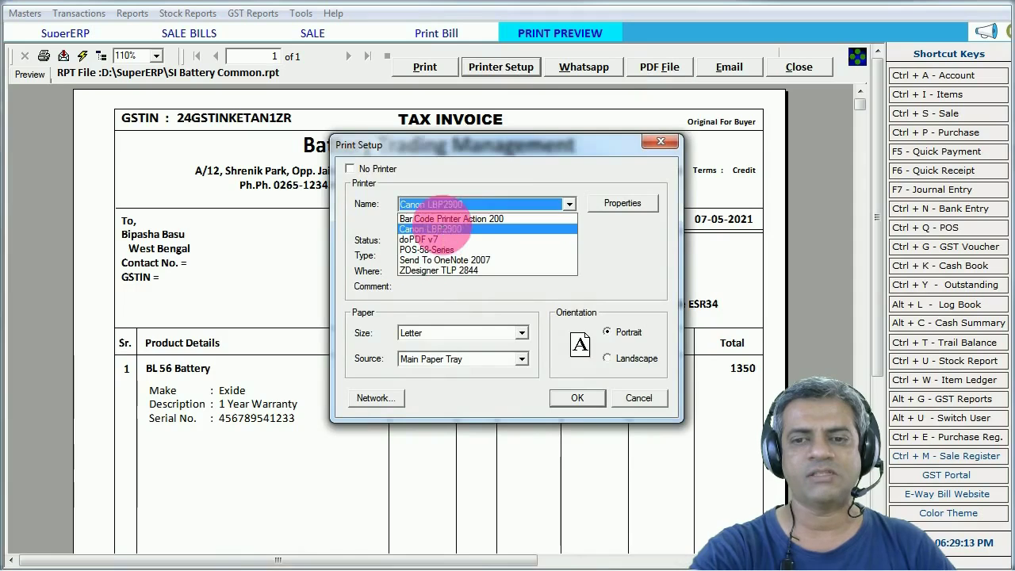
{"action": "left_click", "coordinate": [639, 397]}
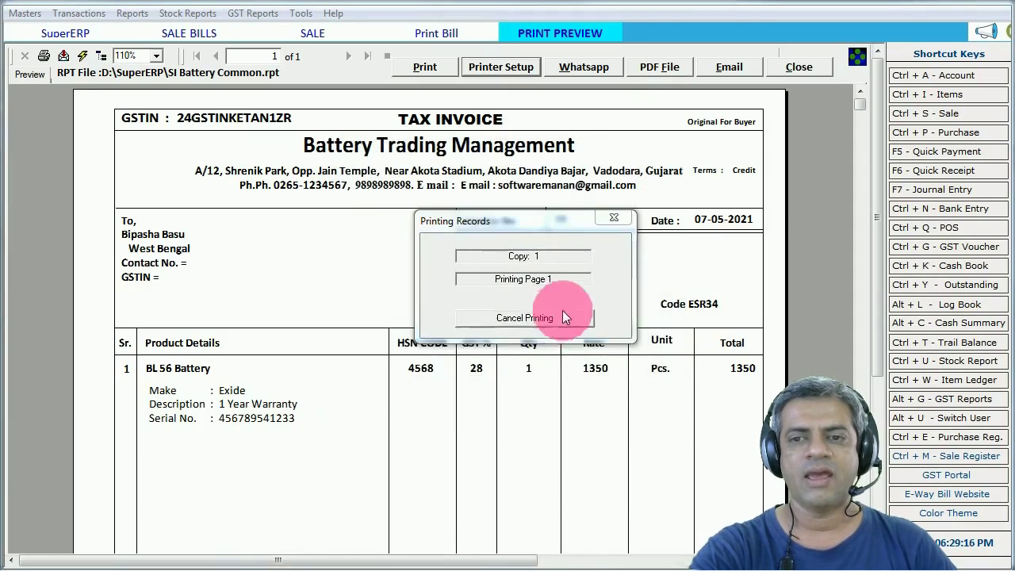
{"action": "left_click", "coordinate": [688, 400]}
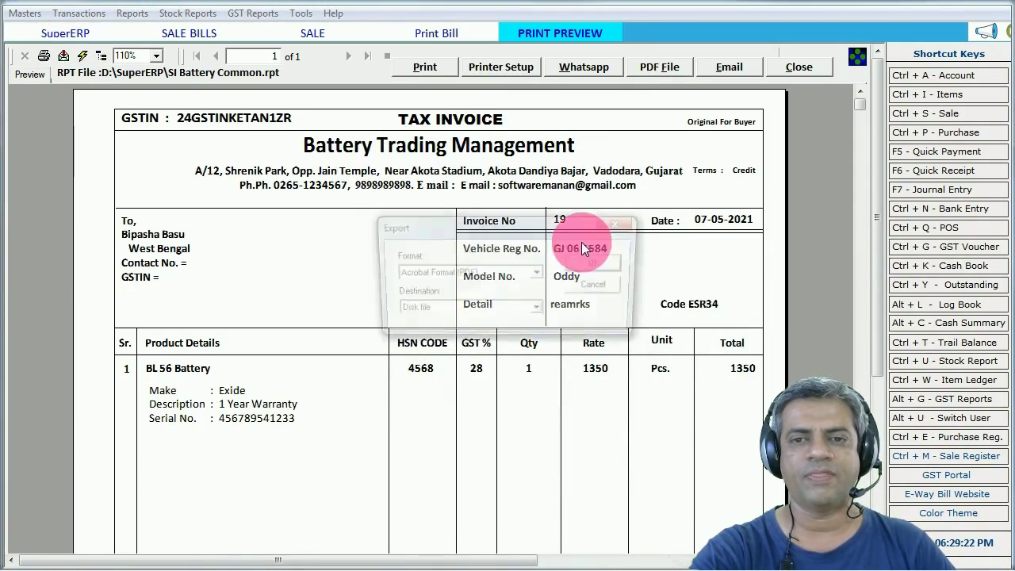
- Cancel the PDF export and close the invoice preview
{"action": "left_click", "coordinate": [540, 272]}
{"action": "left_click", "coordinate": [541, 272]}
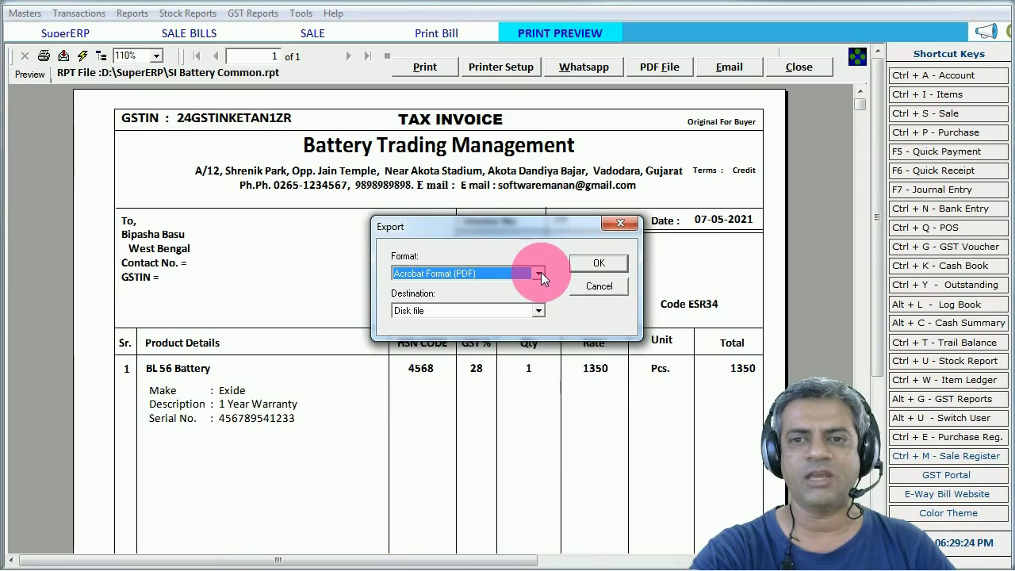
{"action": "left_click", "coordinate": [596, 288]}
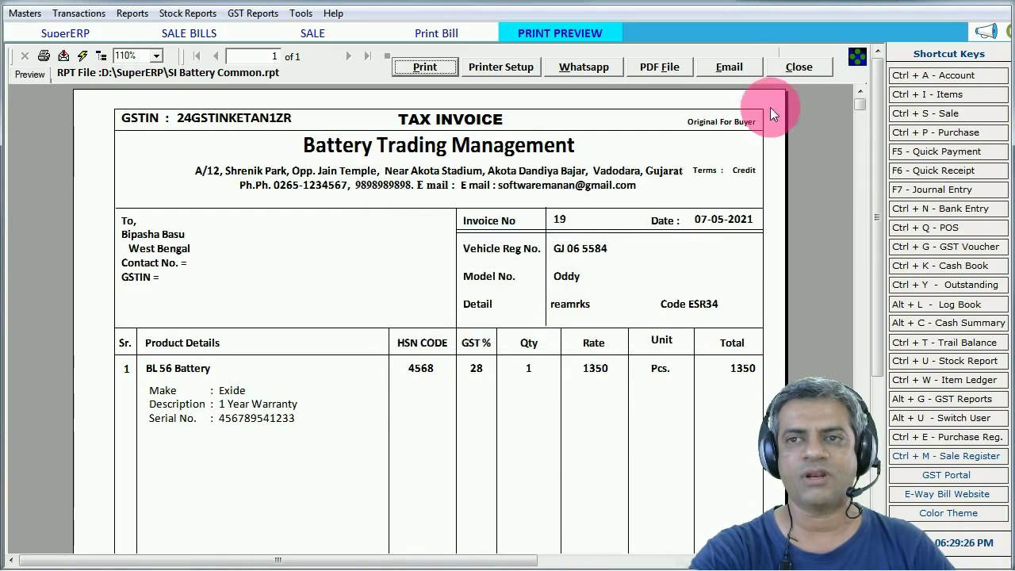
{"action": "left_click", "coordinate": [796, 67]}
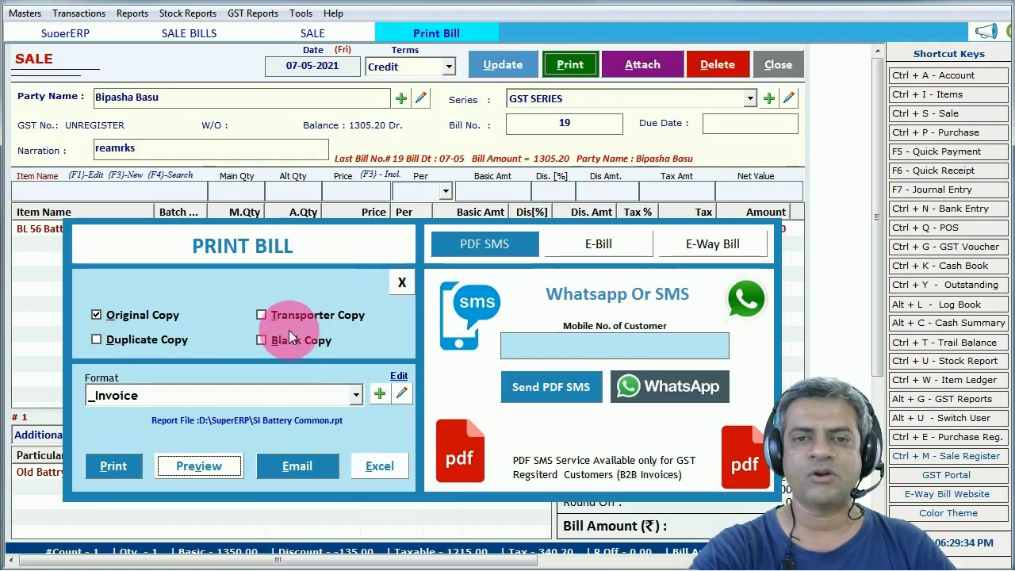
- Close the print options and view the customer's account (2610.40 Dr.) without changes
{"action": "left_click", "coordinate": [405, 282]}
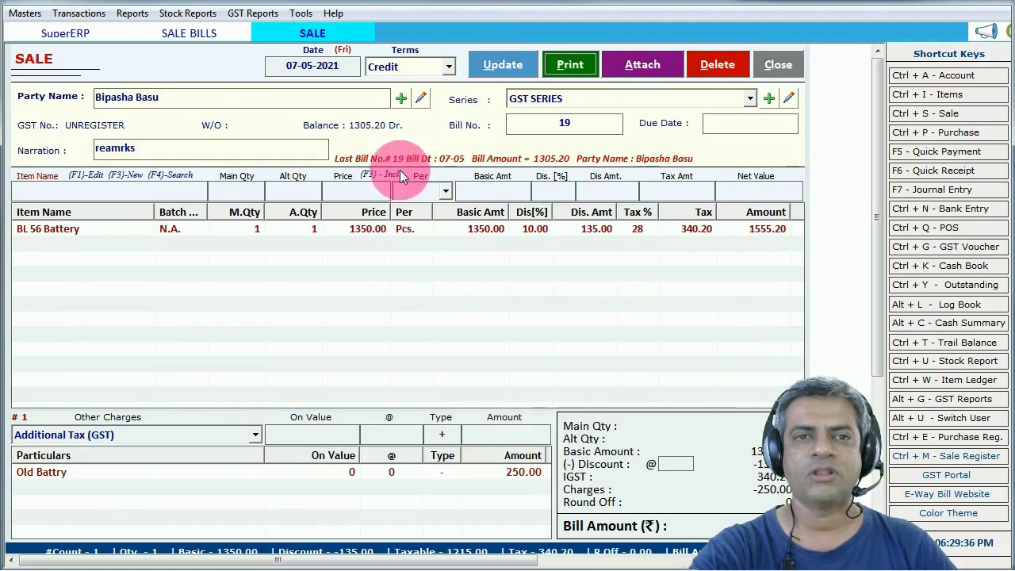
{"action": "left_click", "coordinate": [254, 100]}
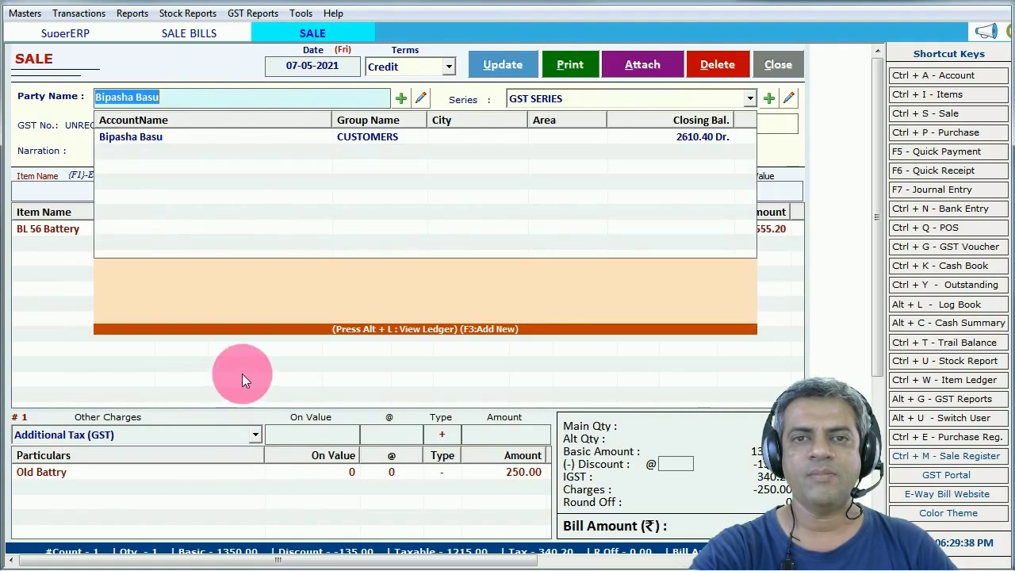
{"action": "left_click", "coordinate": [422, 97]}
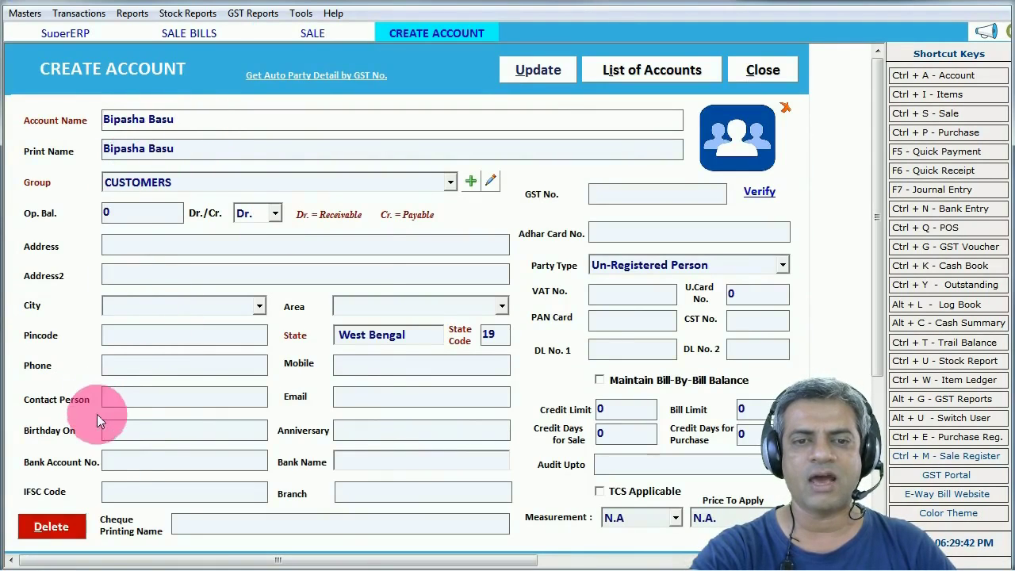
{"action": "left_click", "coordinate": [349, 396]}
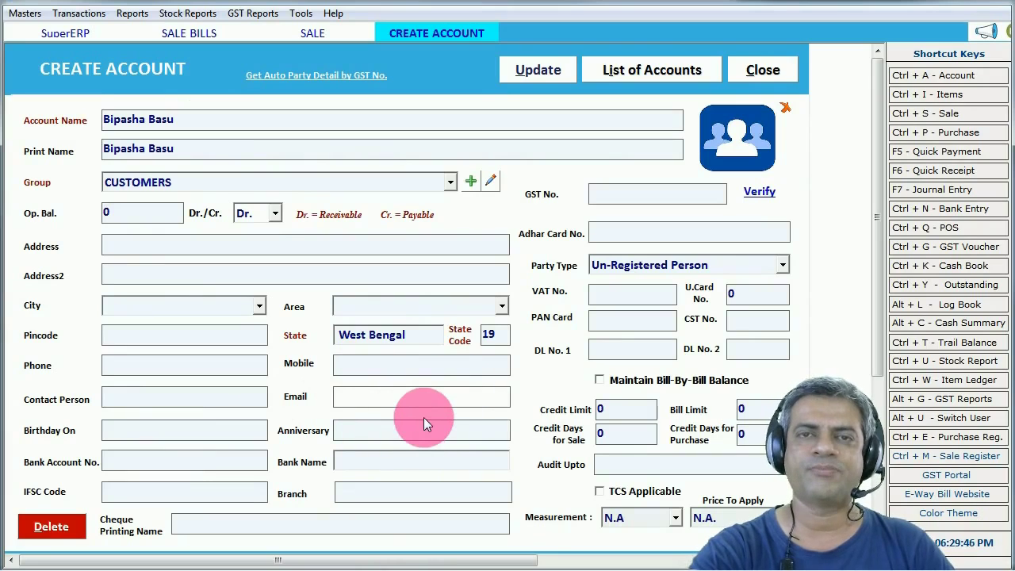
{"action": "key", "text": "alt+u"}
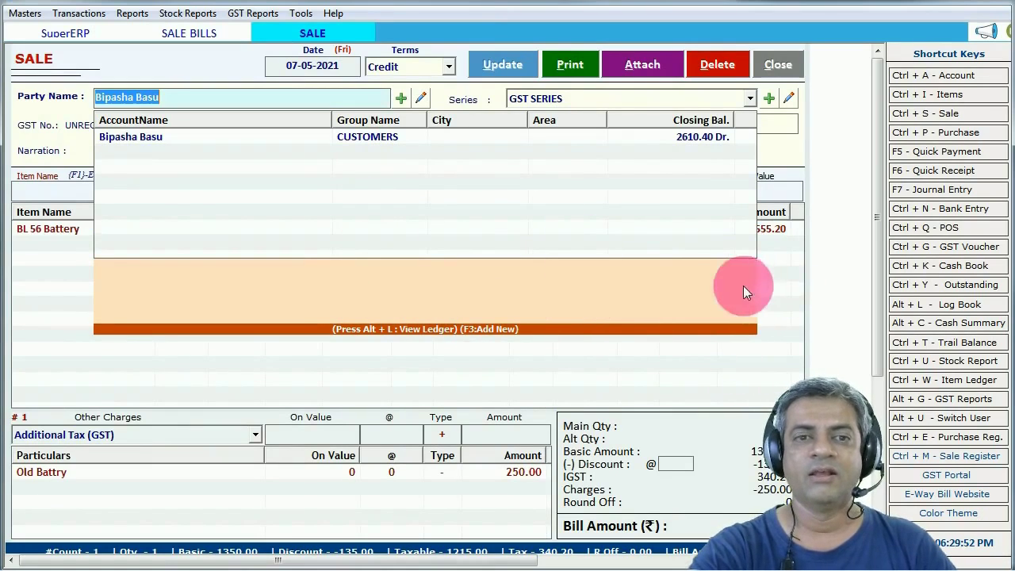
{"action": "left_click", "coordinate": [449, 173]}
- Auto-fill a new customer form as MANAN ENTERPRISE from its GST number, then close it
{"action": "left_click", "coordinate": [402, 99]}
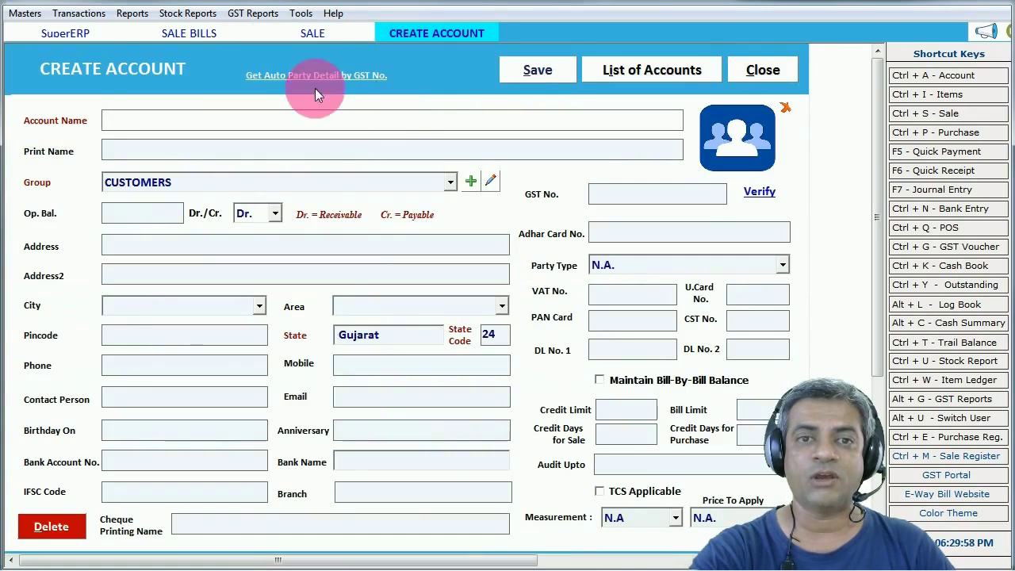
{"action": "left_click", "coordinate": [304, 75]}
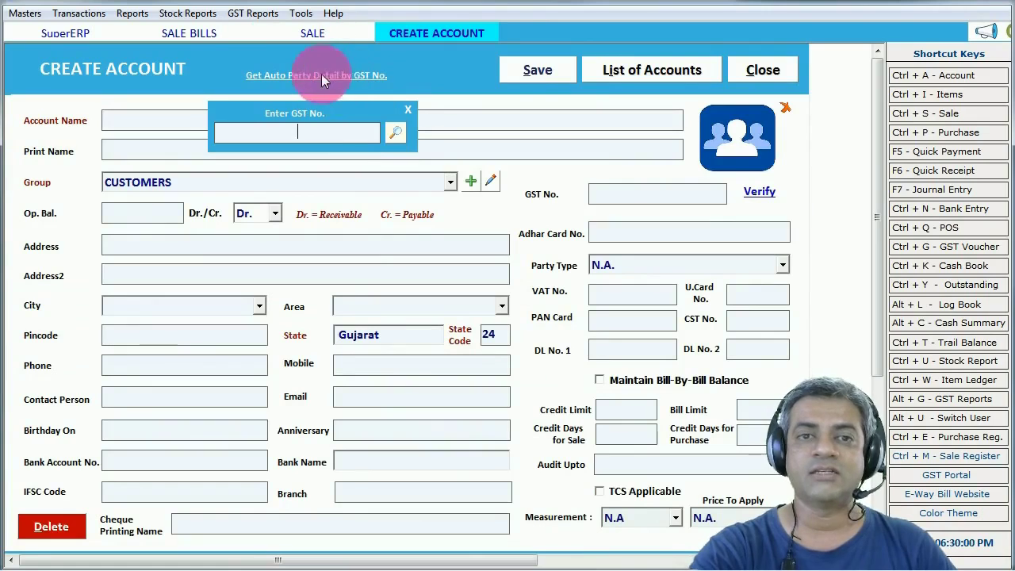
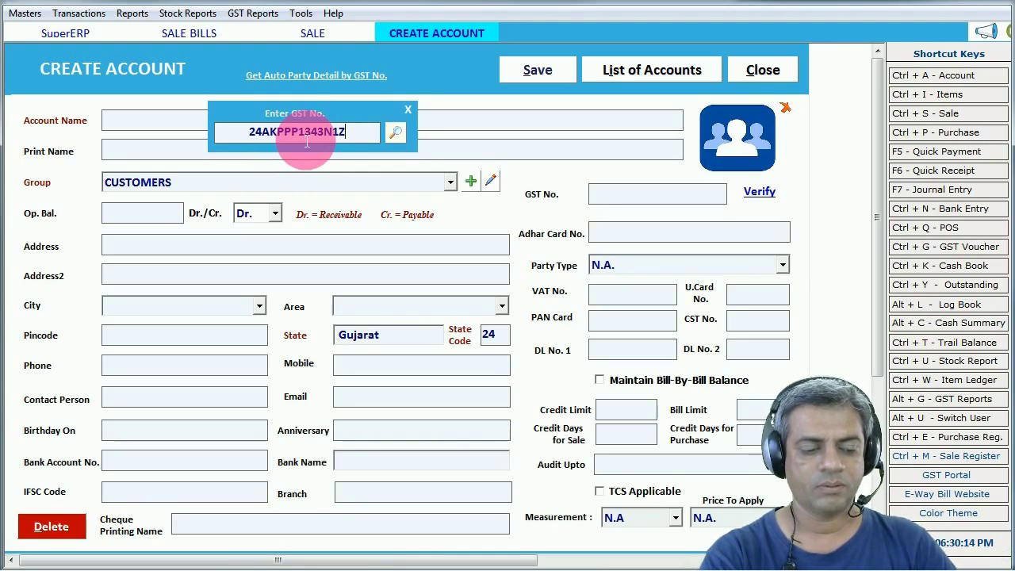
{"action": "left_click", "coordinate": [401, 140]}
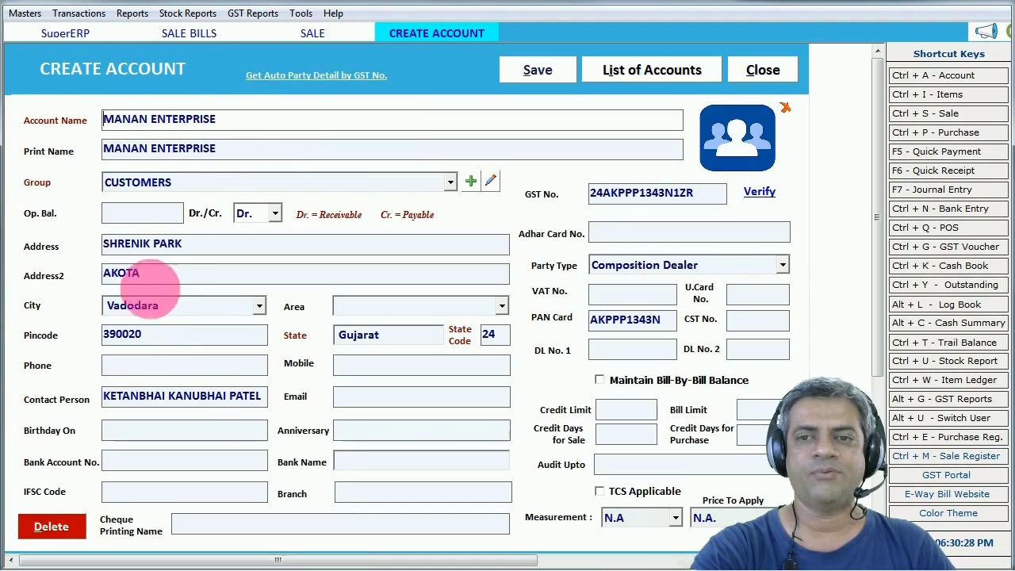
{"action": "key", "text": "Escape"}
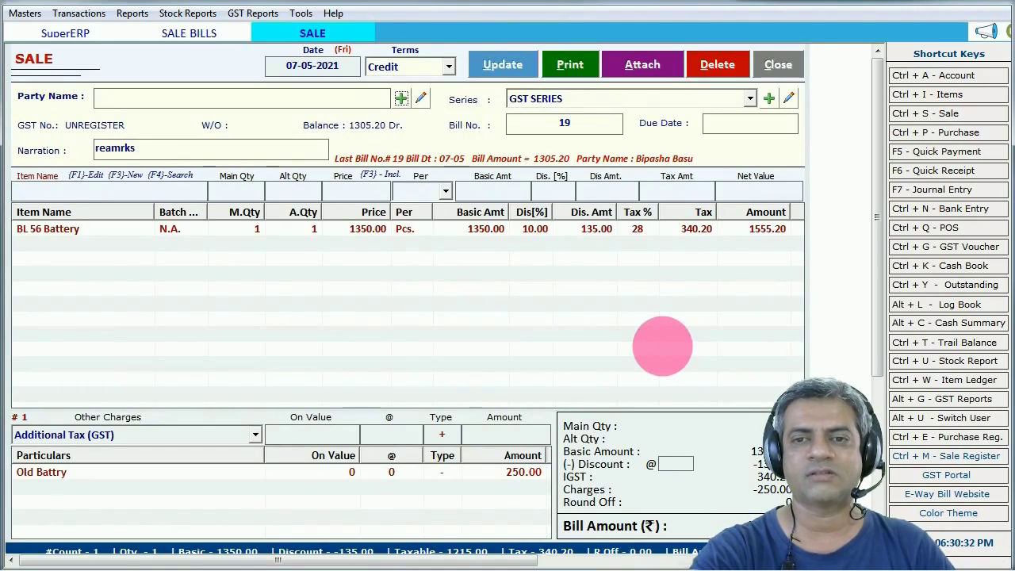
- Discard the current sale entry and list sale bills from 01-05-2021
{"action": "key", "text": "Escape"}
{"action": "left_click", "coordinate": [531, 336]}
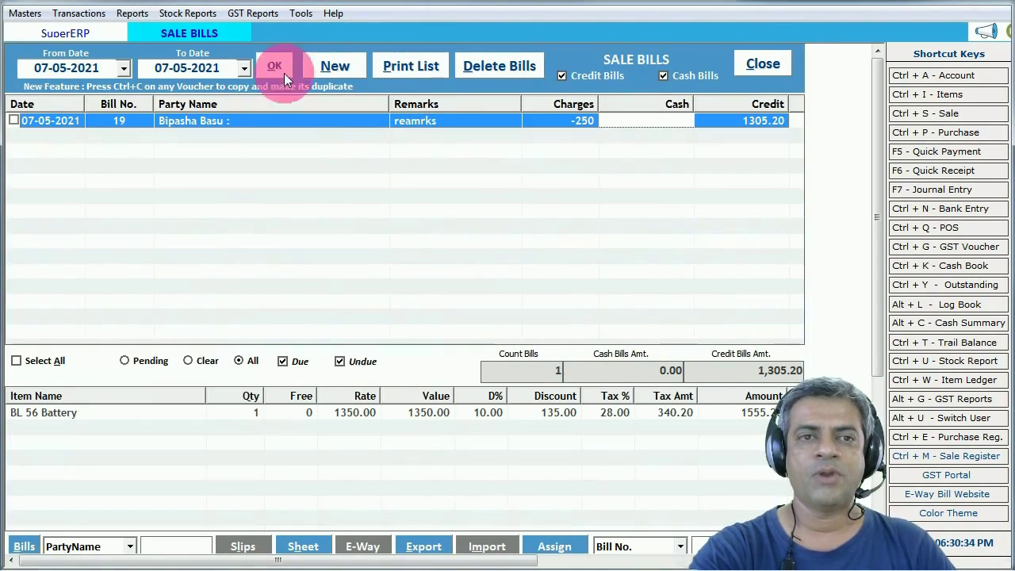
{"action": "left_click", "coordinate": [125, 69]}
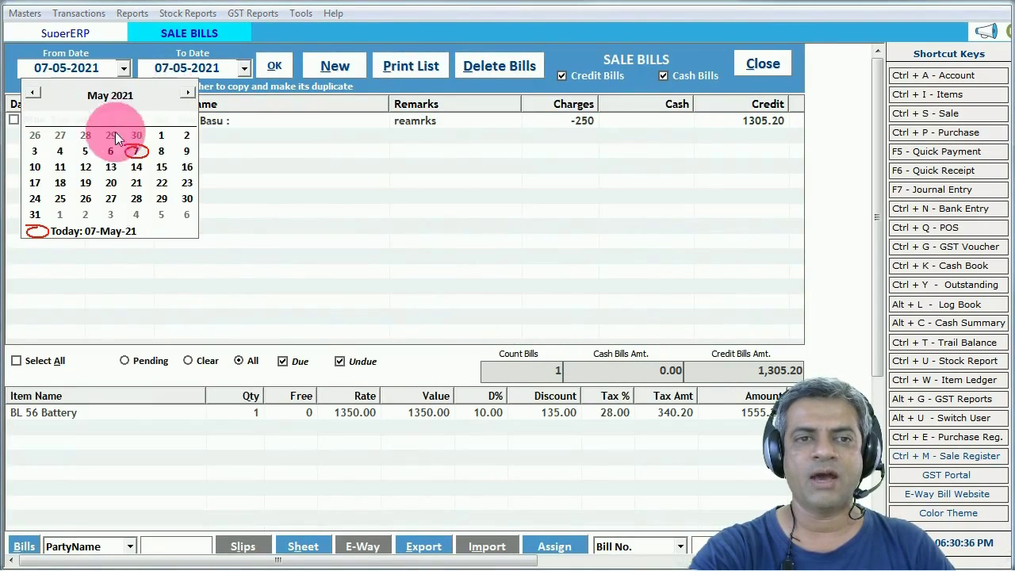
{"action": "left_click", "coordinate": [158, 136]}
{"action": "left_click", "coordinate": [274, 65]}
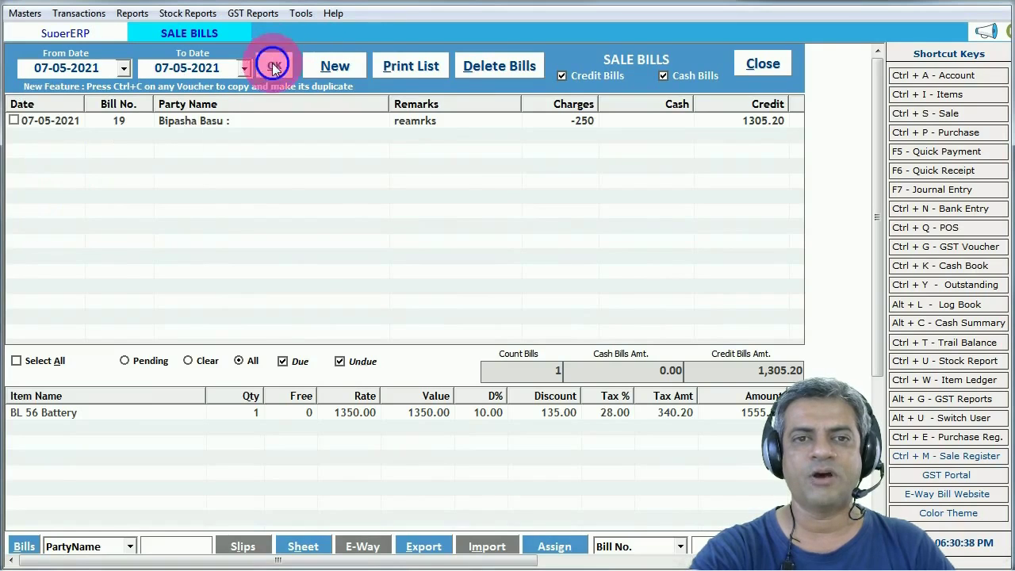
- Browse the listed bills' items and open sale bill 18
{"action": "left_click", "coordinate": [275, 119]}
{"action": "left_click", "coordinate": [238, 152]}
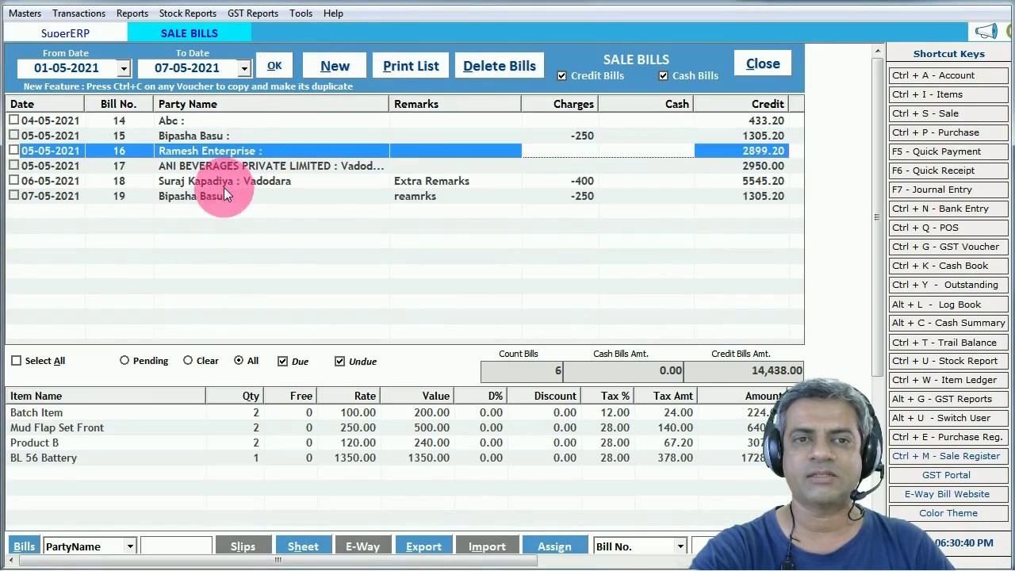
{"action": "left_click", "coordinate": [212, 194]}
{"action": "left_click", "coordinate": [275, 181]}
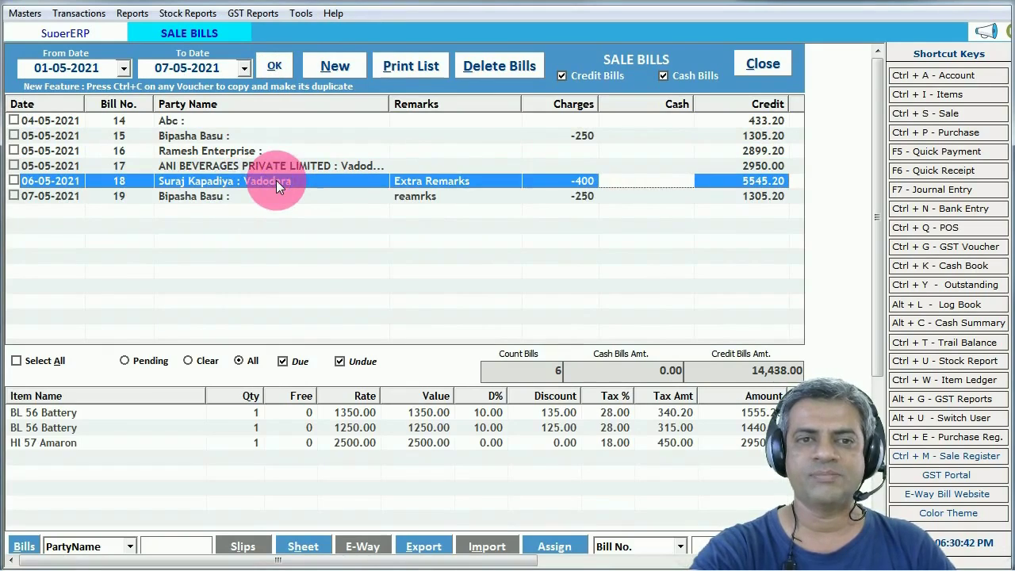
{"action": "double_click", "coordinate": [211, 181]}
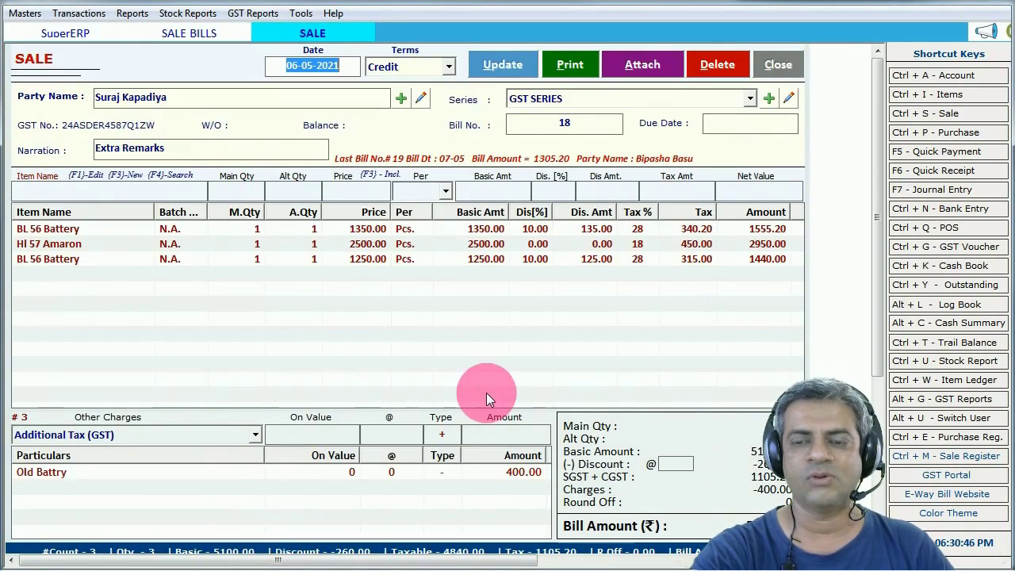
- Preview bill 18 as a tax invoice in the _Invoice print format
{"action": "left_click", "coordinate": [578, 66]}
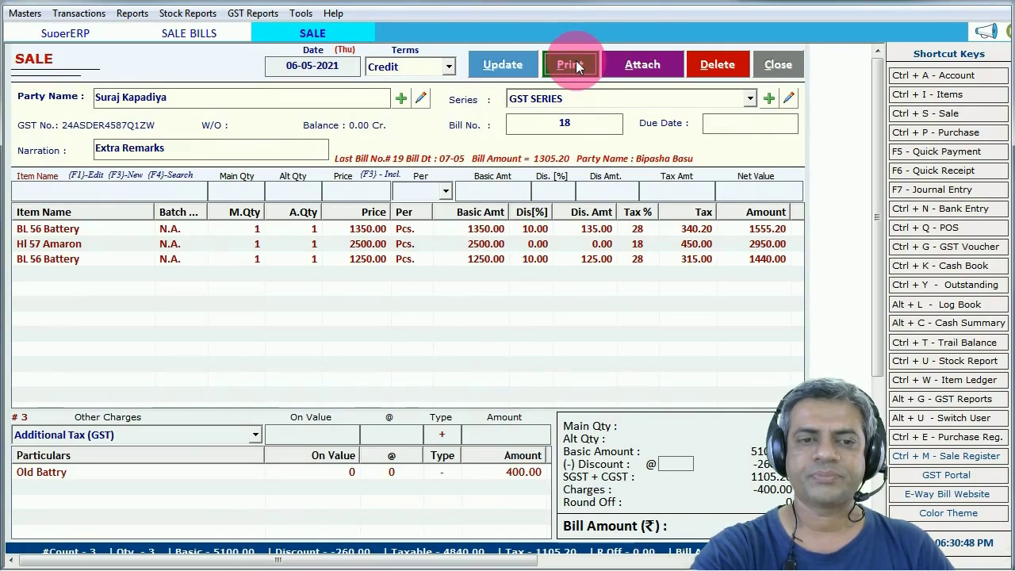
{"action": "left_click", "coordinate": [577, 67]}
{"action": "left_click", "coordinate": [223, 412]}
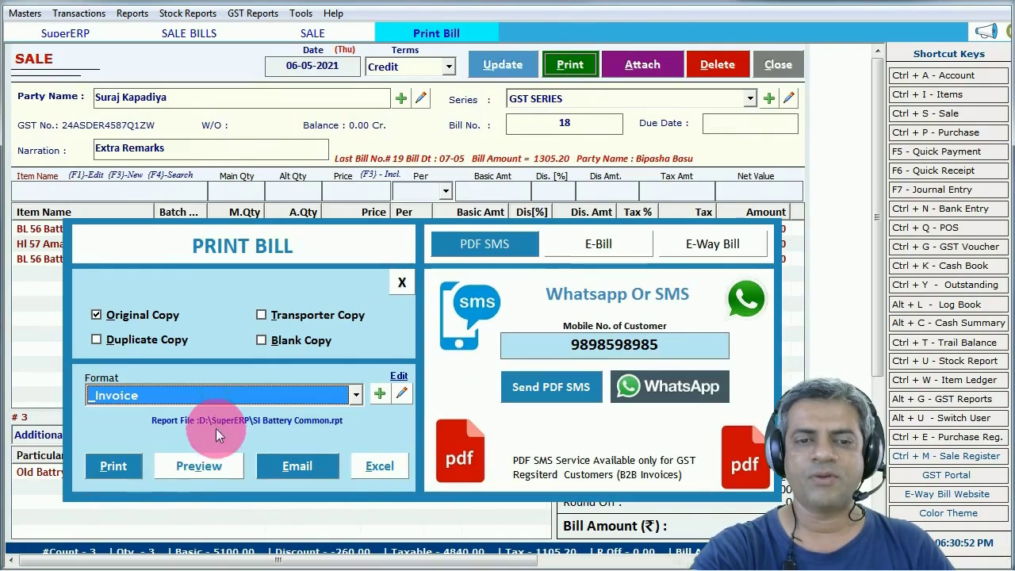
{"action": "left_click", "coordinate": [199, 466]}
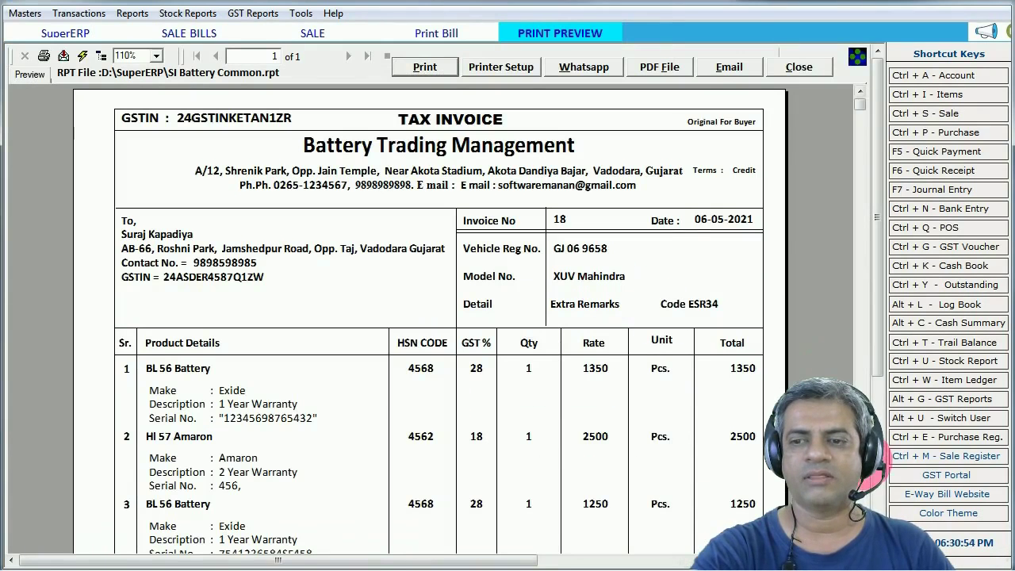
{"action": "left_click", "coordinate": [861, 477]}
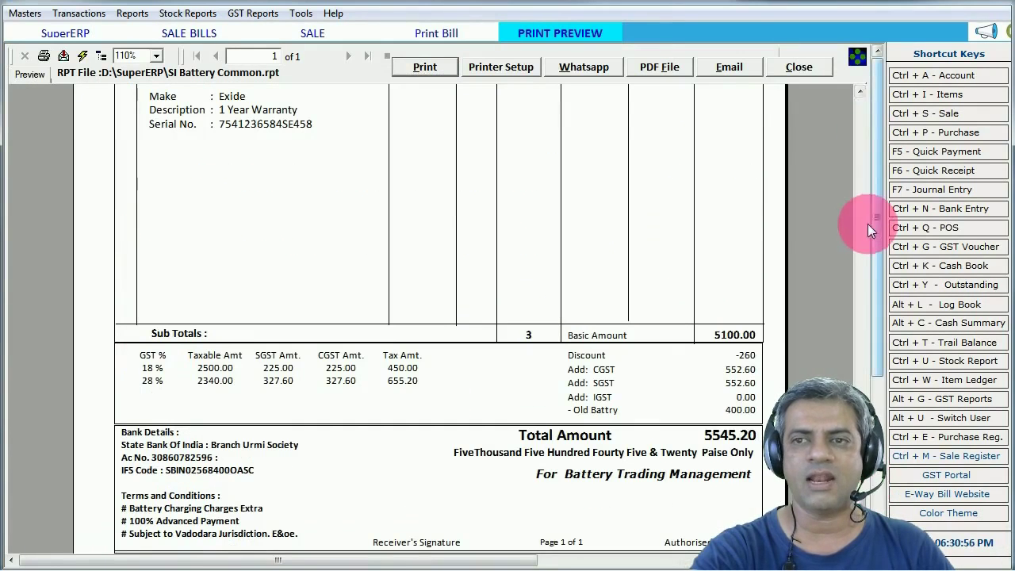
- Inspect the item make labels and serial numbers on the bill 18 invoice preview
{"action": "left_click", "coordinate": [859, 93]}
{"action": "left_click", "coordinate": [860, 93]}
{"action": "left_click", "coordinate": [859, 93]}
{"action": "left_click", "coordinate": [859, 94]}
{"action": "left_click", "coordinate": [190, 213]}
{"action": "left_click", "coordinate": [229, 287]}
{"action": "left_click", "coordinate": [227, 314]}
{"action": "left_click", "coordinate": [626, 270]}
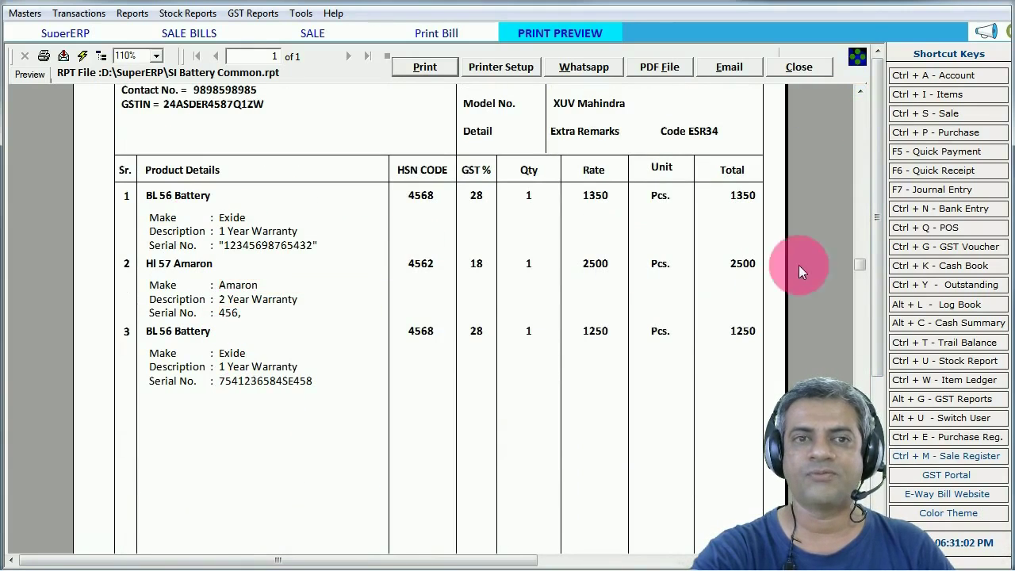
{"action": "left_click_drag", "start_coordinate": [858, 263], "coordinate": [786, 49]}
- Close the preview and Print Bill dialog, then cancel the bill 18 sale entry
{"action": "left_click", "coordinate": [793, 65]}
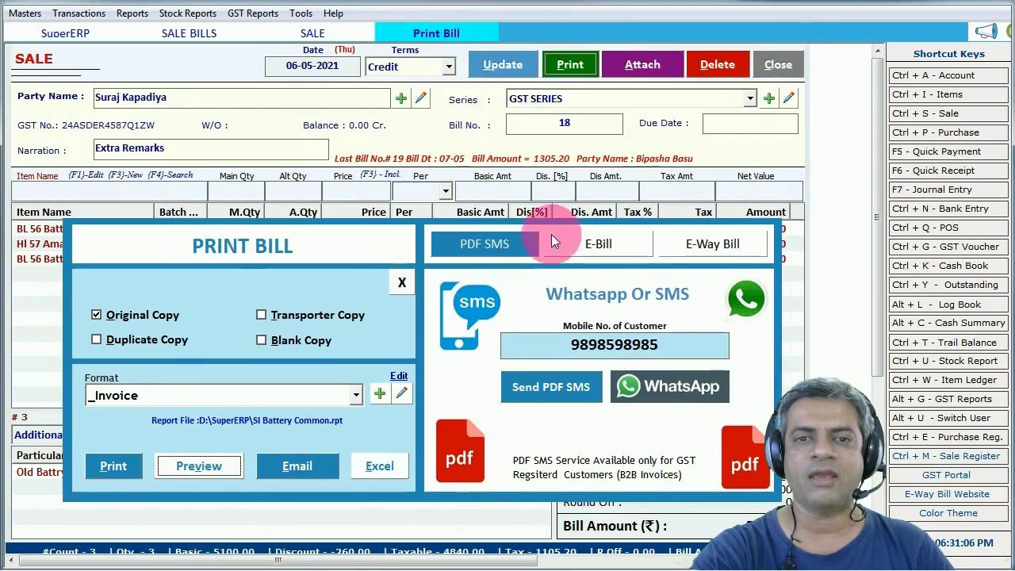
{"action": "left_click", "coordinate": [401, 283]}
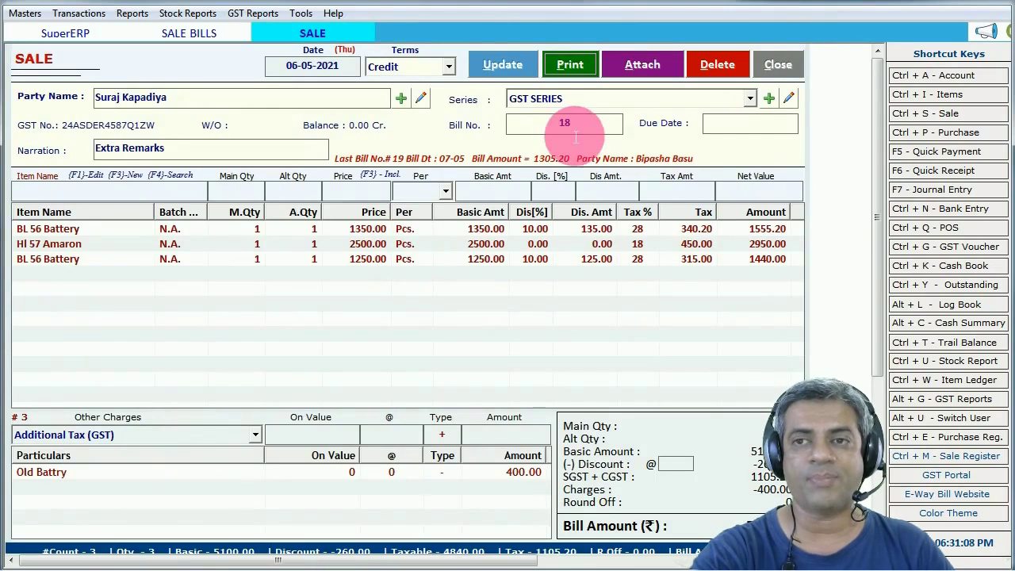
{"action": "left_click", "coordinate": [780, 72]}
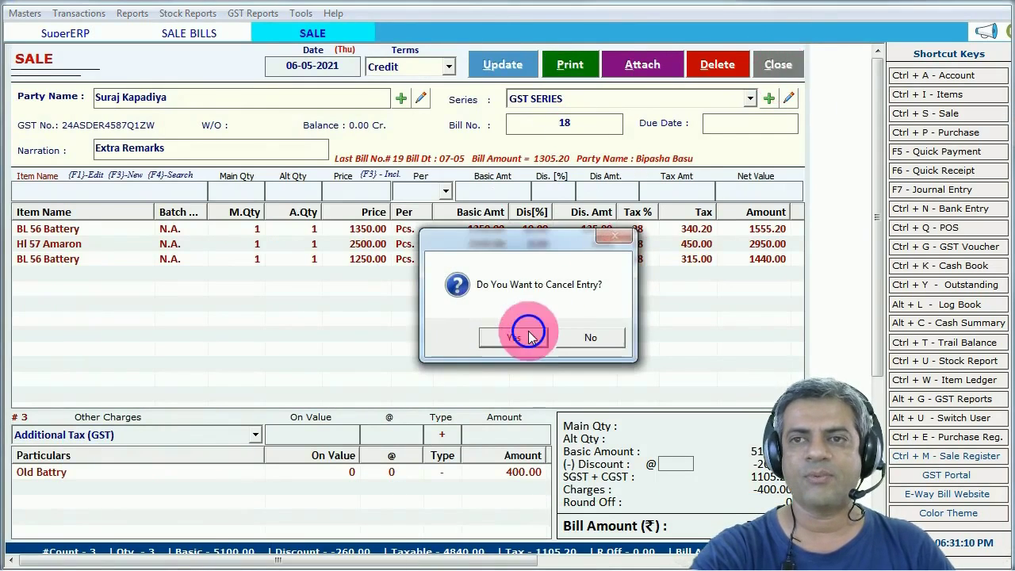
{"action": "left_click", "coordinate": [528, 337]}
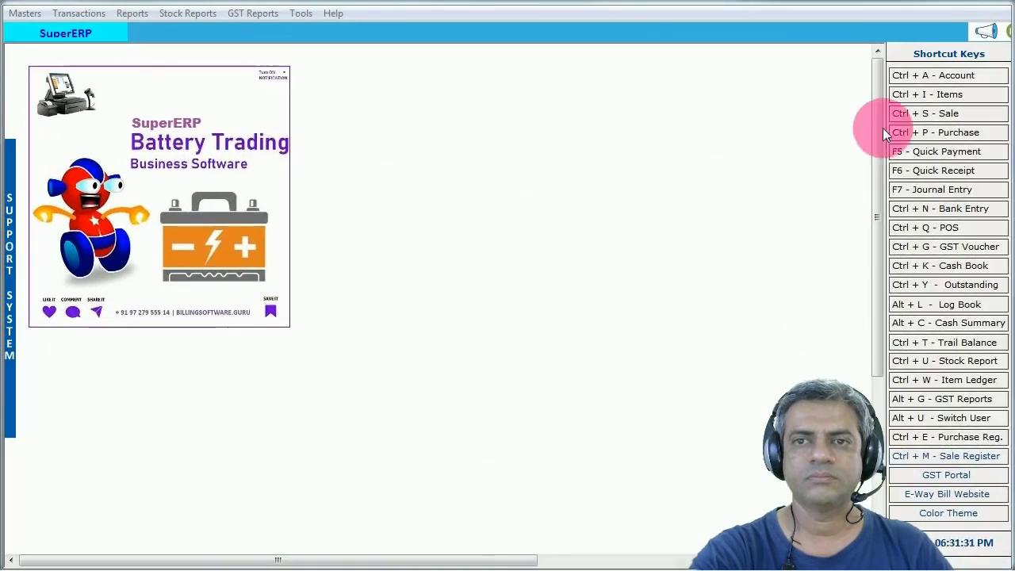
- Bring the Print Profiles folder into view and open the SI Battery Common invoice image
{"action": "left_click_drag", "start_coordinate": [883, 128], "coordinate": [520, 38]}
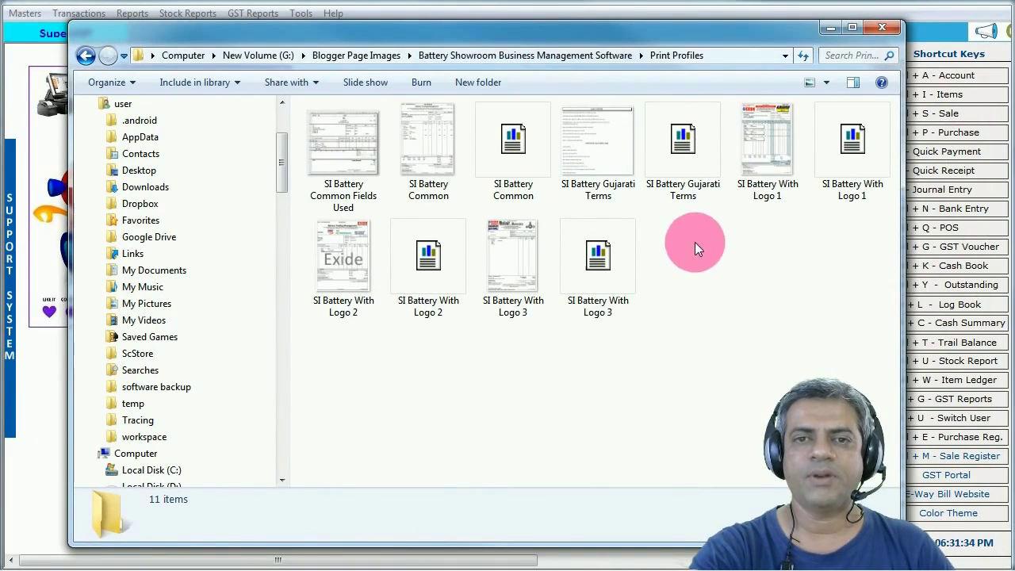
{"action": "left_click", "coordinate": [424, 144]}
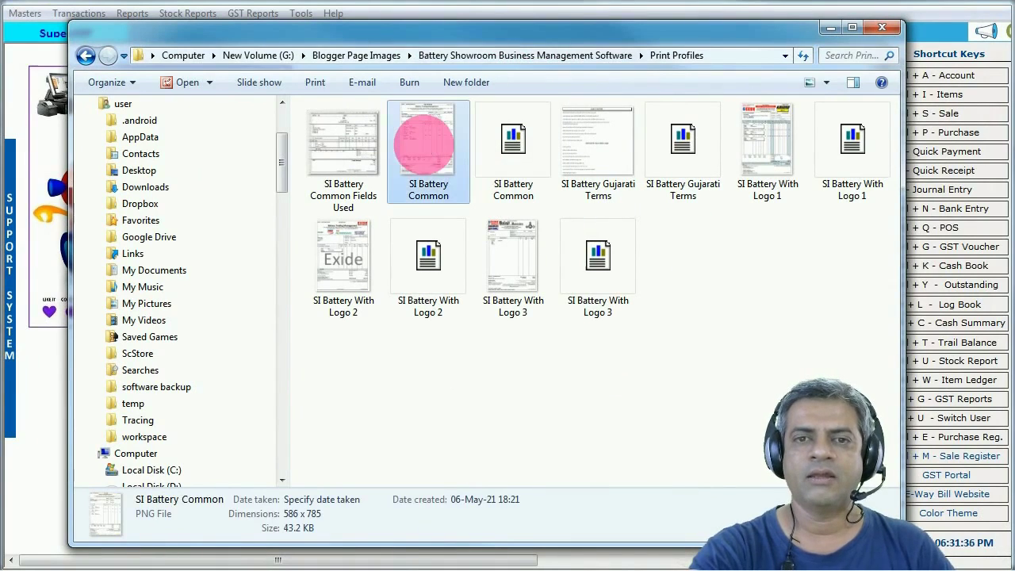
{"action": "left_click", "coordinate": [459, 208]}
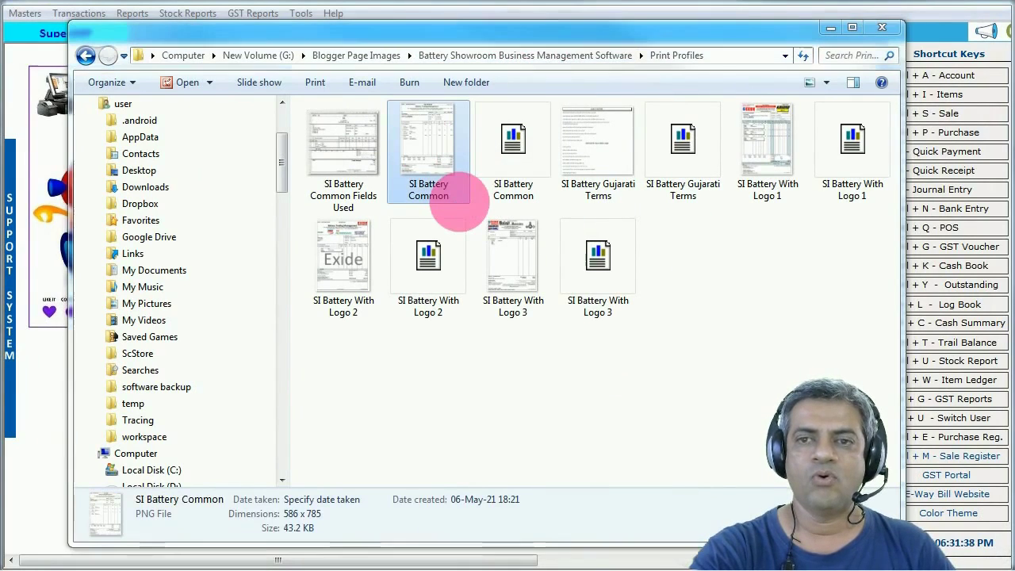
{"action": "double_click", "coordinate": [466, 176]}
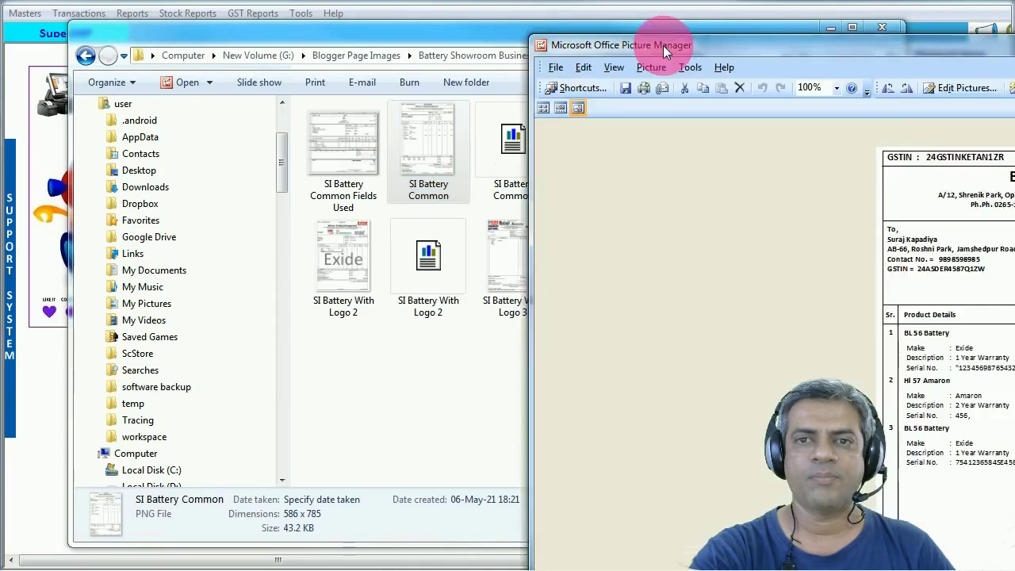
- Resize Picture Manager and browse the sample invoices, including SI Battery With Logo 2 and Balaji Batteries
{"action": "double_click", "coordinate": [663, 45]}
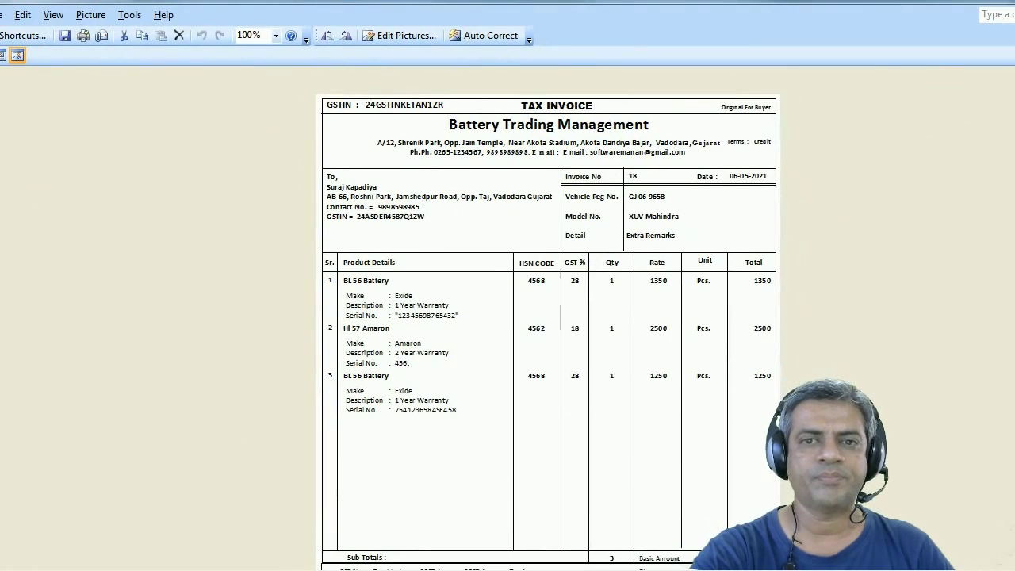
{"action": "left_click_drag", "start_coordinate": [0, 0], "coordinate": [338, 246]}
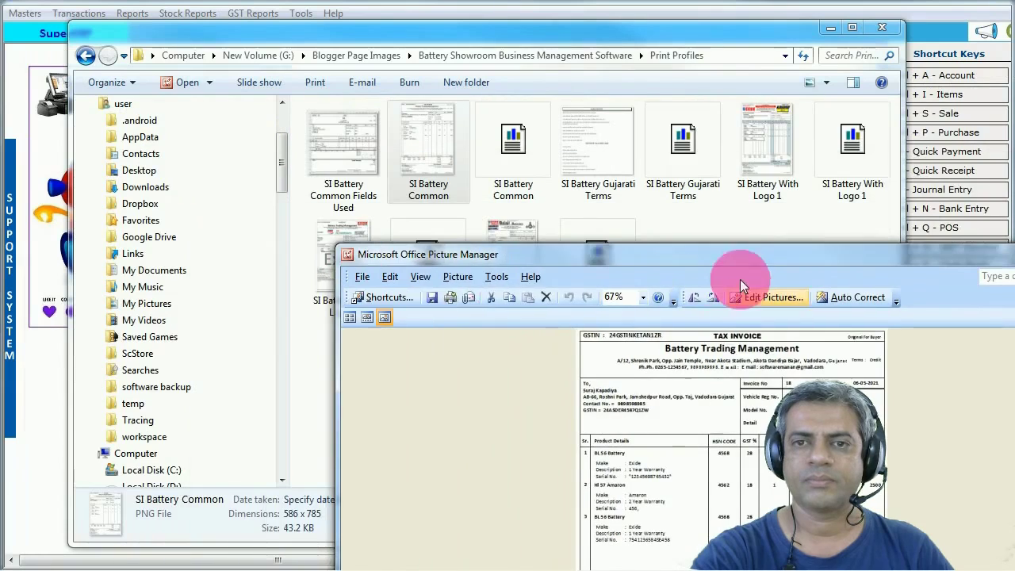
{"action": "left_click_drag", "start_coordinate": [719, 254], "coordinate": [479, 40]}
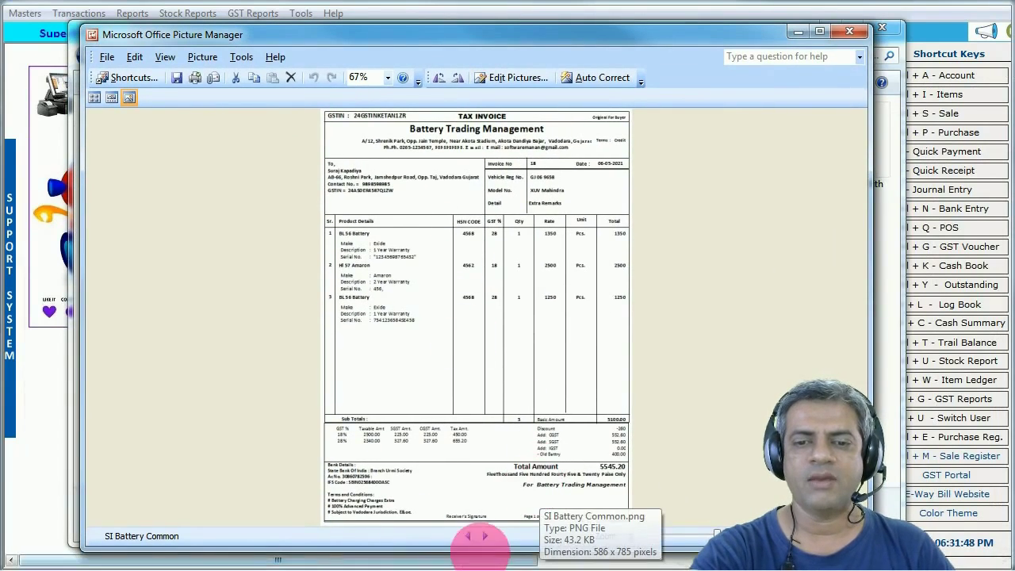
{"action": "left_click", "coordinate": [486, 537]}
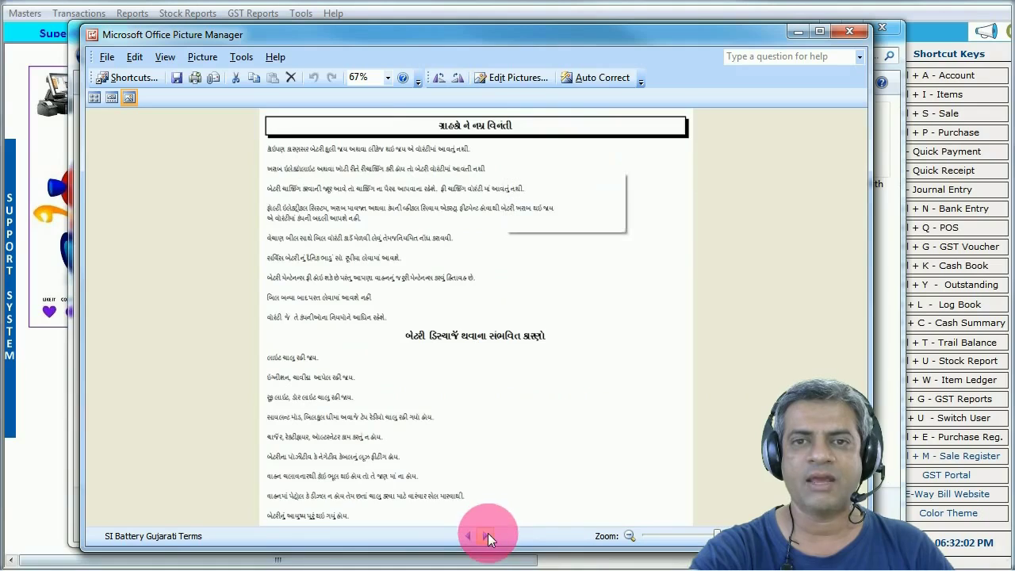
{"action": "left_click", "coordinate": [488, 533]}
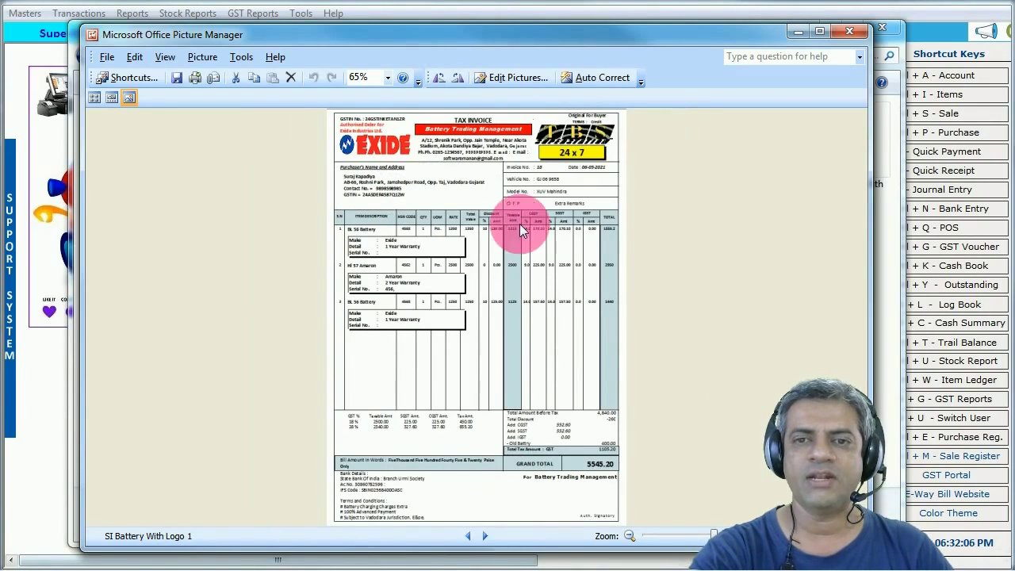
{"action": "left_click", "coordinate": [484, 536]}
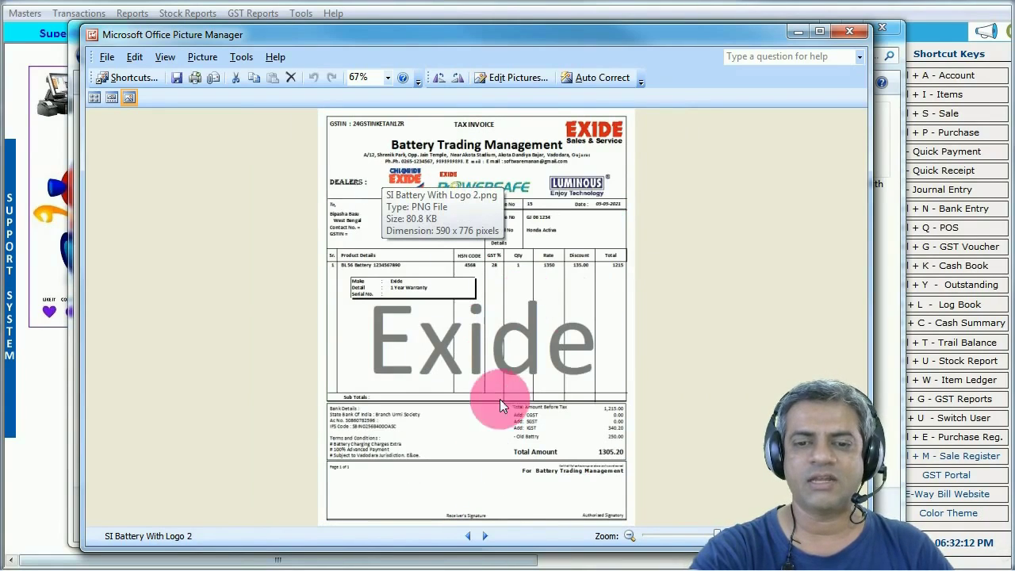
{"action": "left_click", "coordinate": [485, 538]}
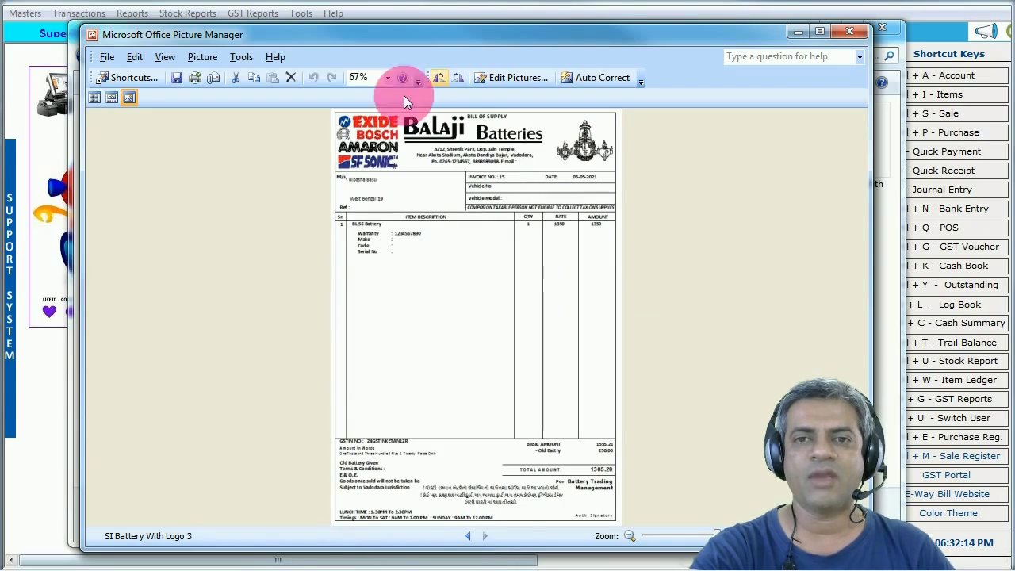
- Close Picture Manager and the Print Profiles folder window
{"action": "left_click", "coordinate": [850, 32]}
{"action": "left_click", "coordinate": [716, 292]}
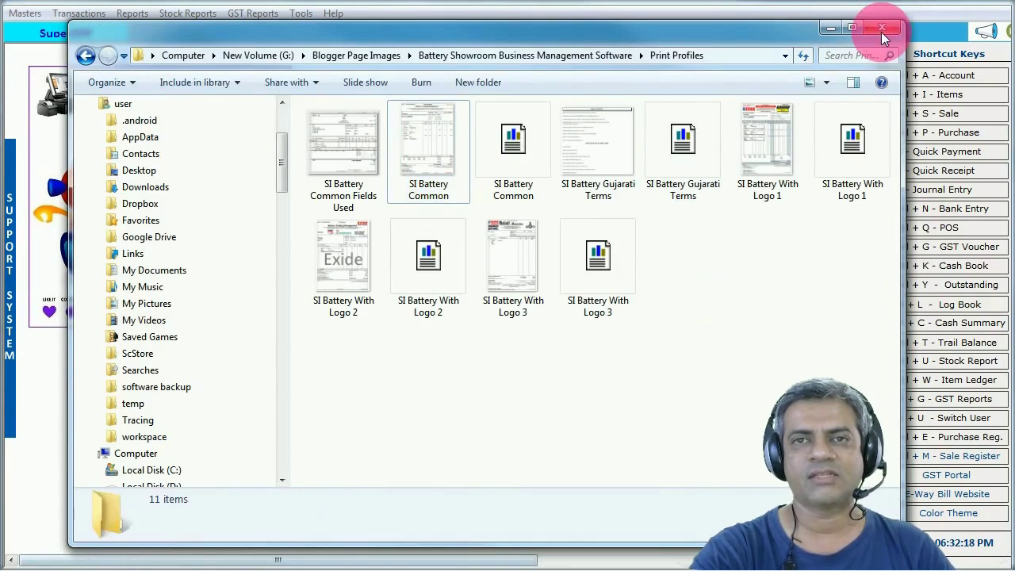
{"action": "left_click", "coordinate": [881, 29]}
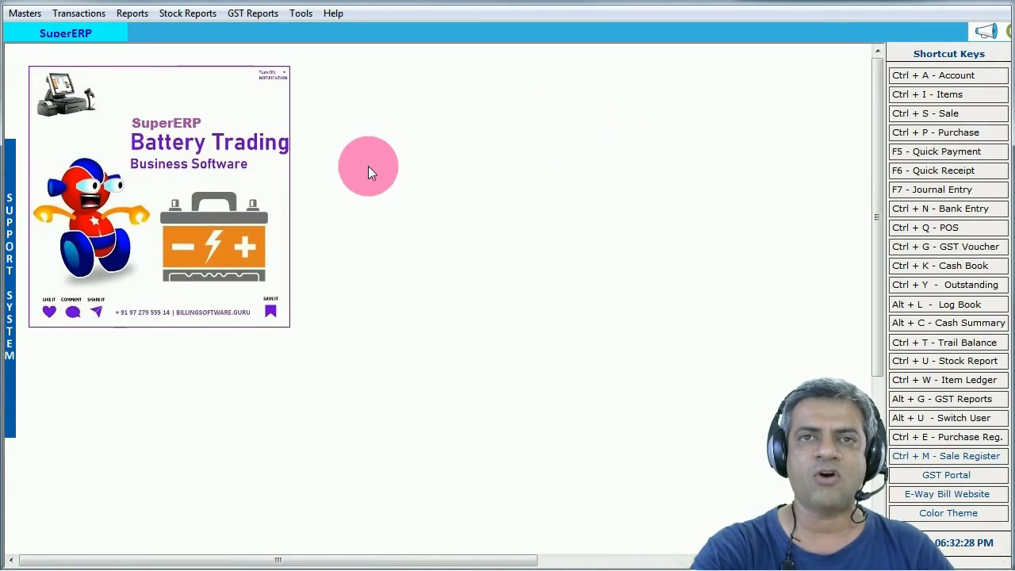
- Open the Sale Bills list from the Transactions menu
{"action": "left_click", "coordinate": [253, 14]}
{"action": "left_click", "coordinate": [79, 14]}
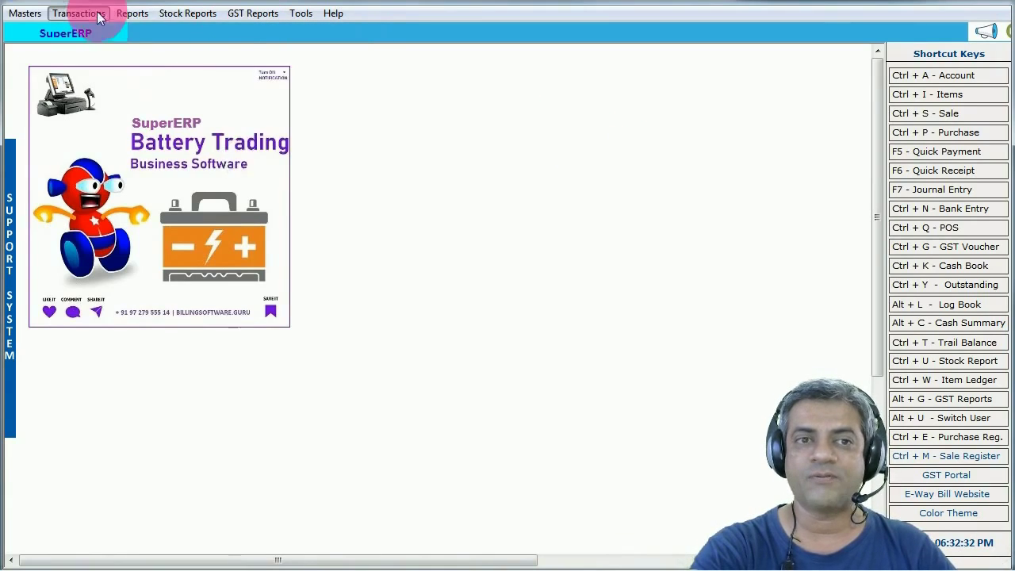
{"action": "left_click", "coordinate": [122, 46]}
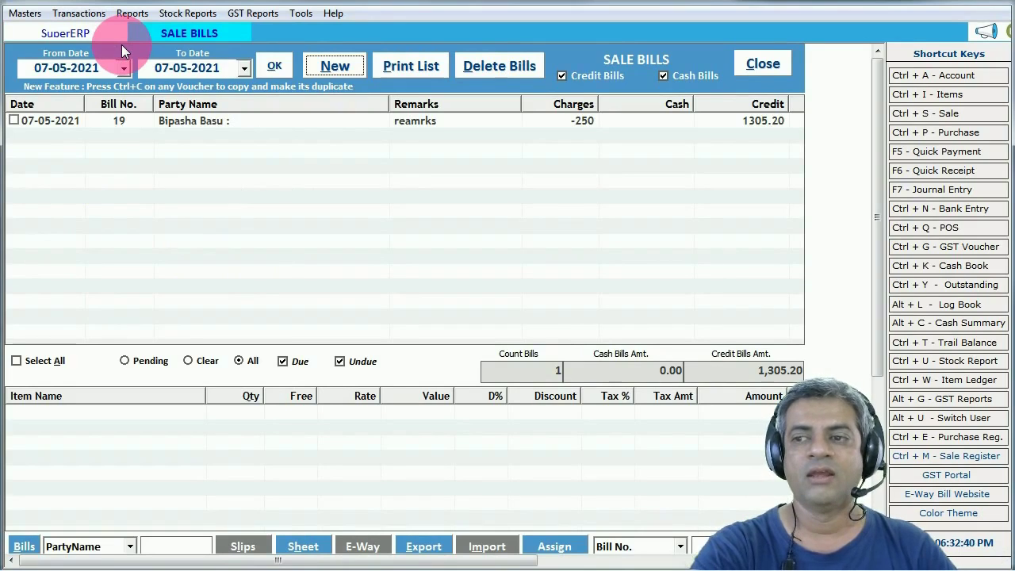
{"action": "left_click", "coordinate": [366, 222]}
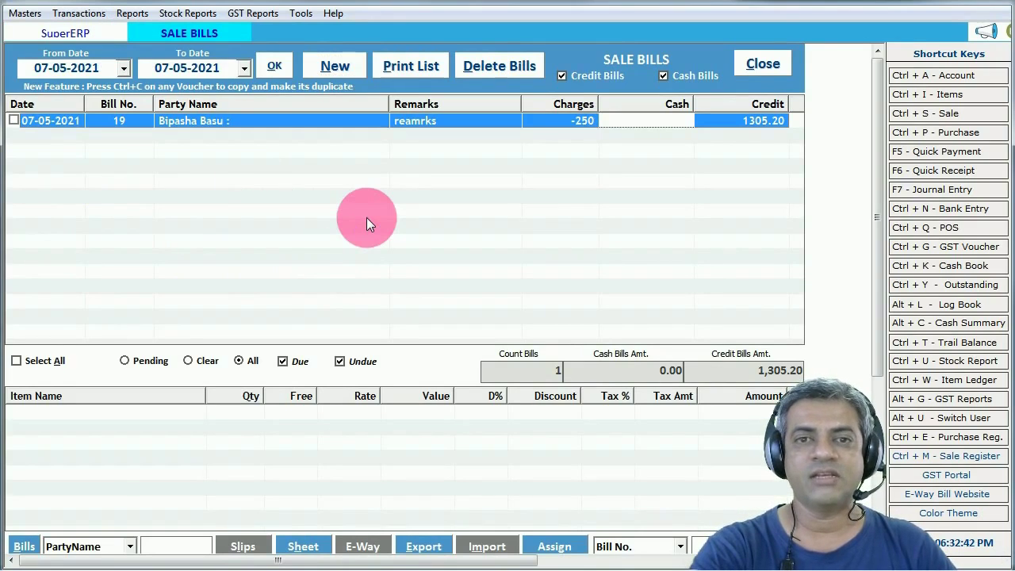
- List sale bills from 01-05-2021 to 07-05-2021, review bills 17 and 15, then close the list
{"action": "left_click", "coordinate": [124, 69]}
{"action": "left_click", "coordinate": [161, 136]}
{"action": "left_click", "coordinate": [273, 69]}
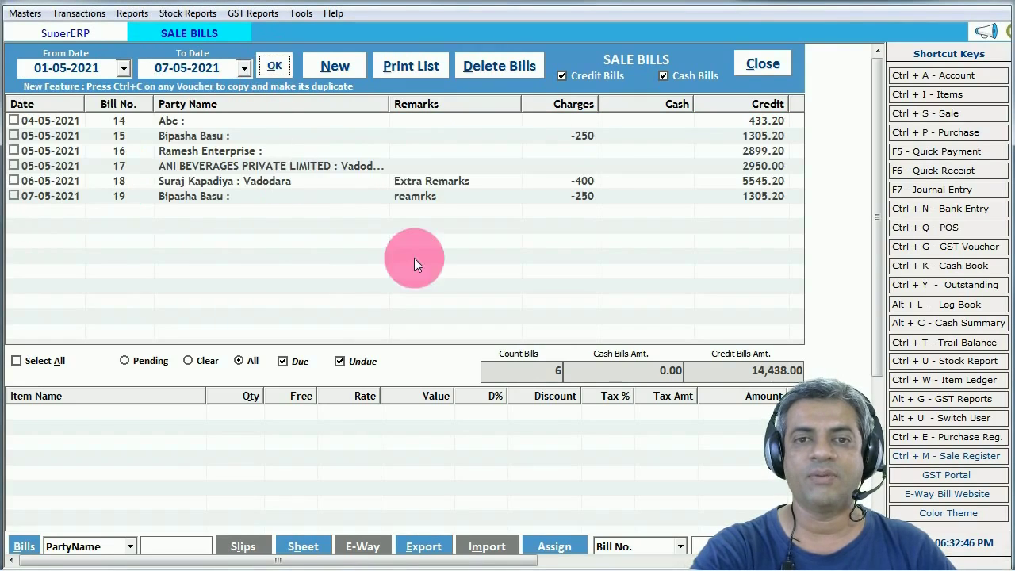
{"action": "left_click", "coordinate": [419, 171]}
{"action": "left_click", "coordinate": [417, 130]}
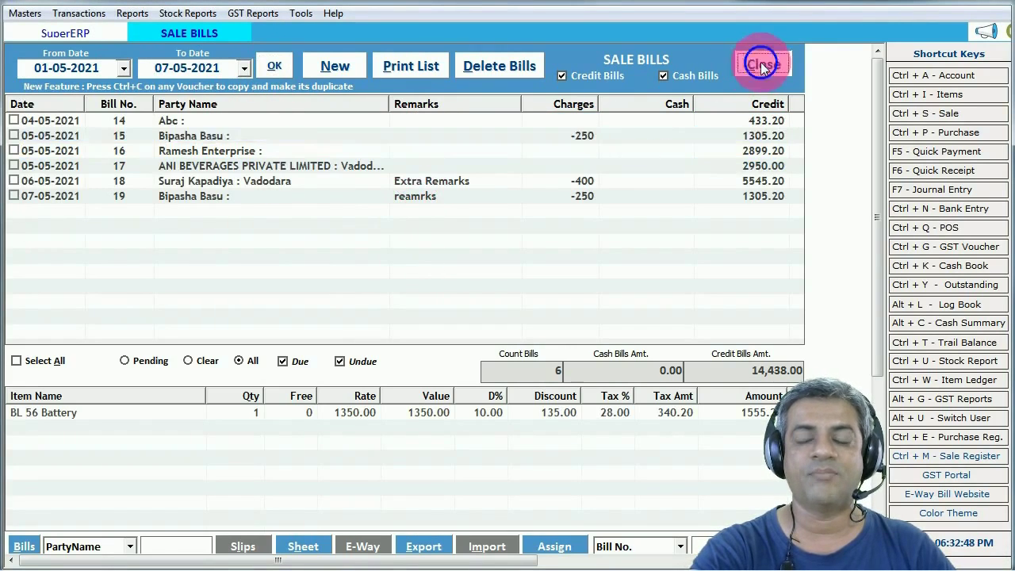
{"action": "left_click", "coordinate": [760, 63]}
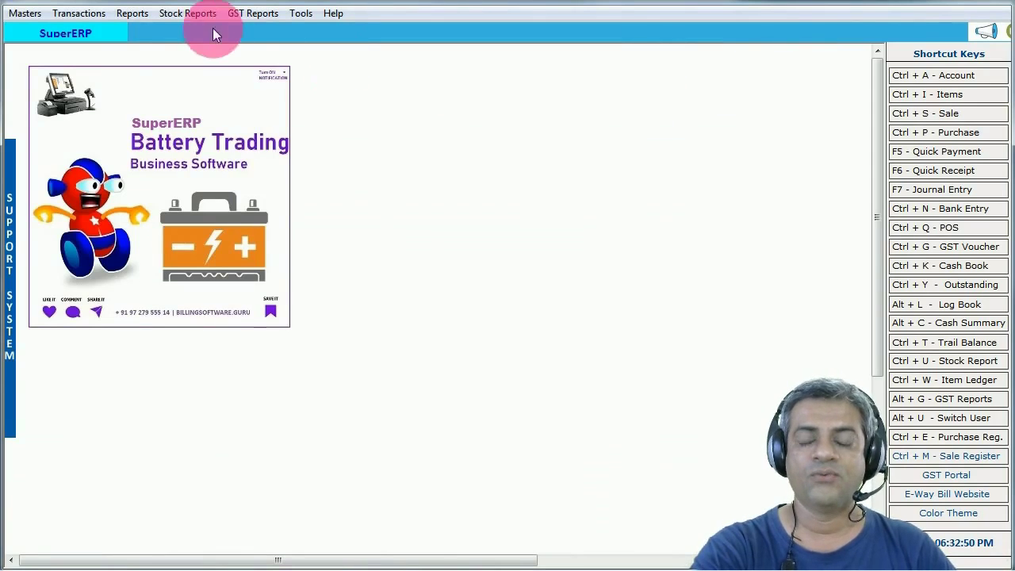
- Load the expanded Sale Register from 01-05-2021 to 07-05-2021 and open its vehicle search fields
{"action": "left_click", "coordinate": [131, 13]}
{"action": "mouse_move", "coordinate": [335, 393]}
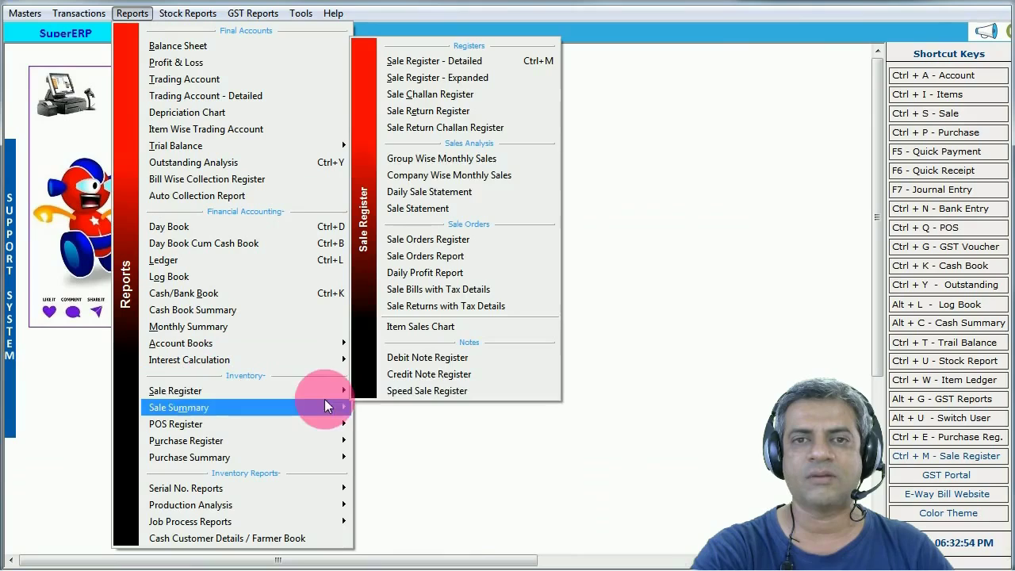
{"action": "left_click", "coordinate": [464, 77]}
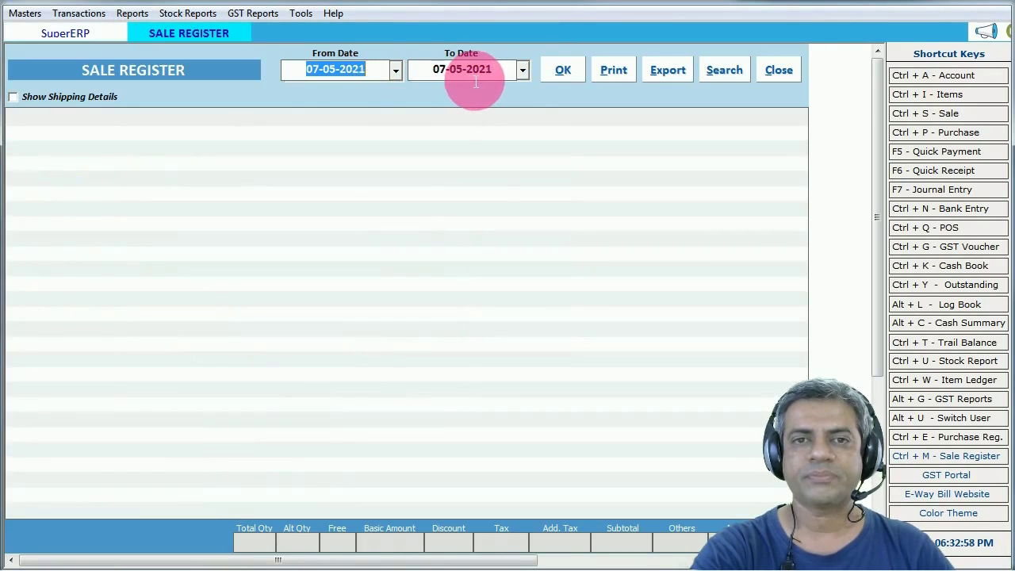
{"action": "left_click", "coordinate": [394, 71]}
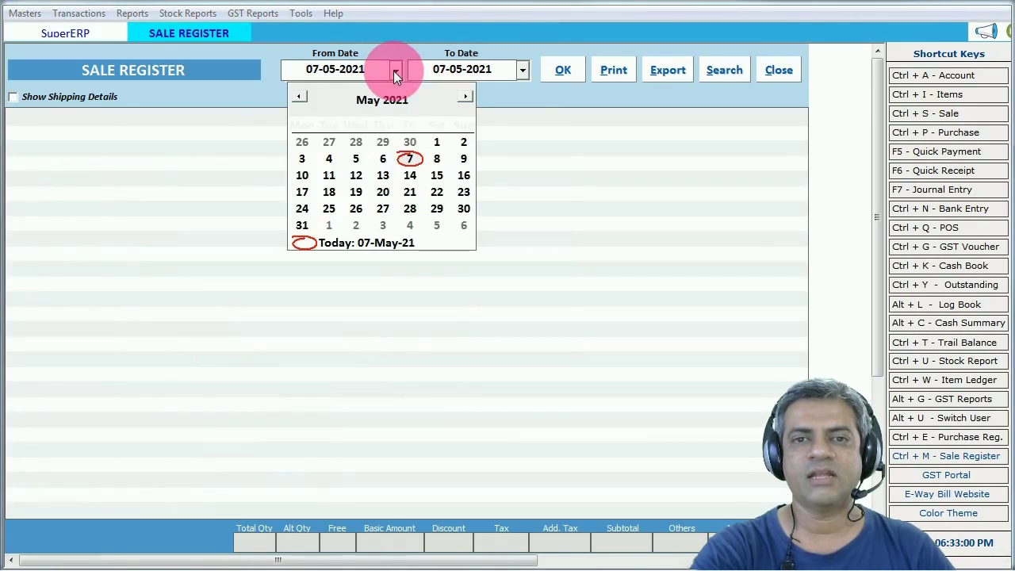
{"action": "left_click", "coordinate": [435, 145]}
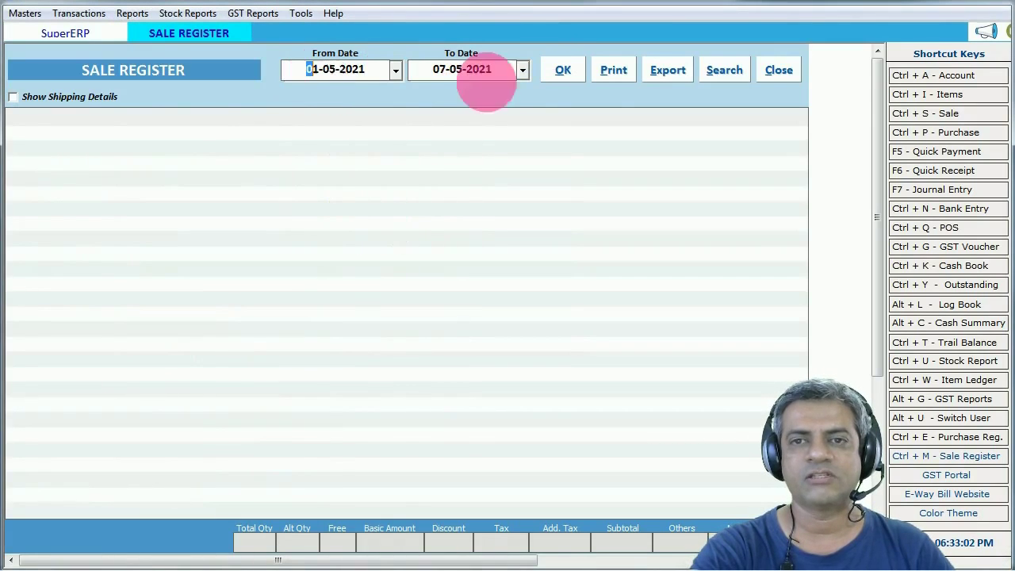
{"action": "left_click", "coordinate": [553, 71]}
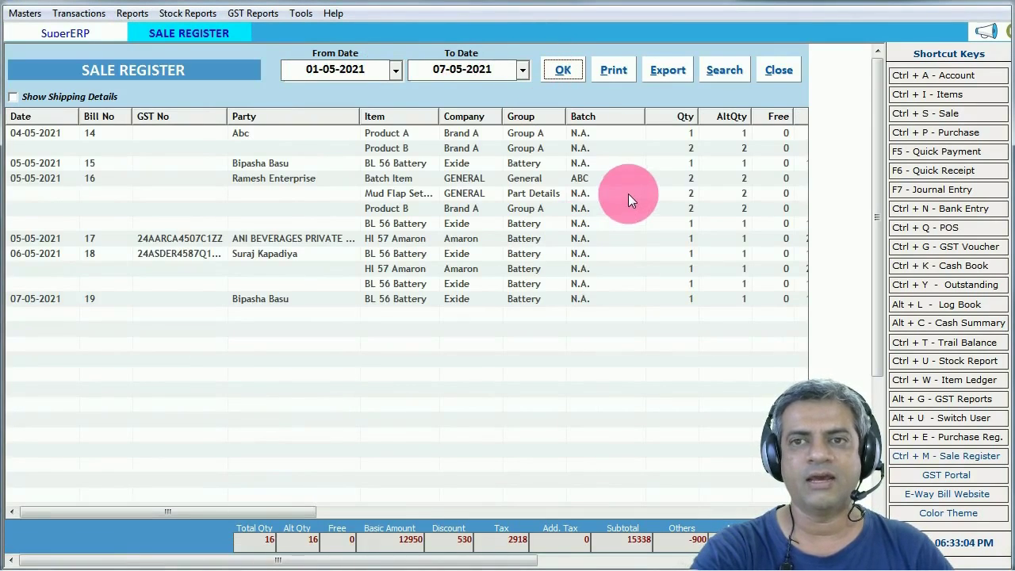
{"action": "left_click", "coordinate": [725, 70]}
{"action": "left_click", "coordinate": [562, 234]}
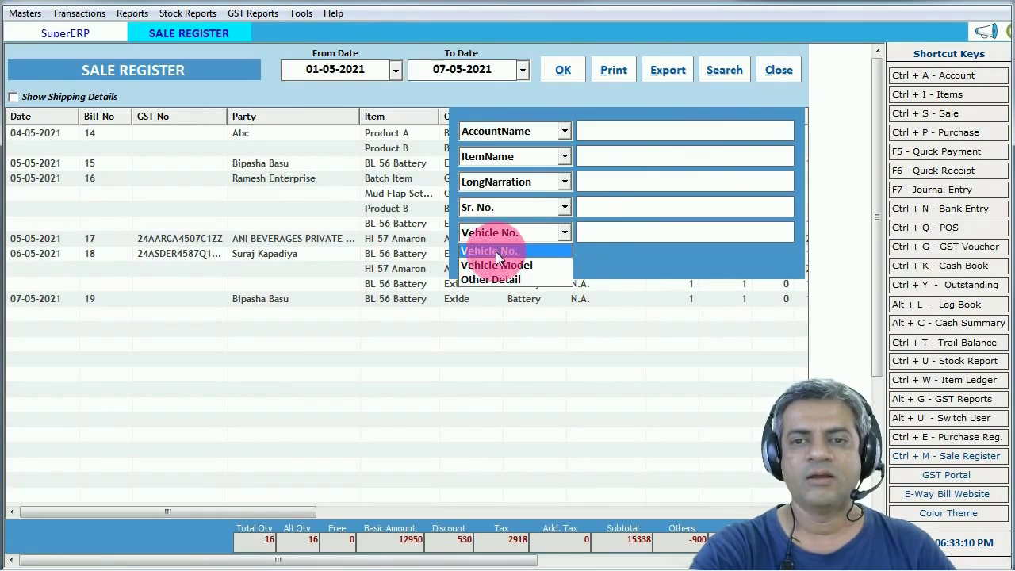
- Try a Vehicle No. search in the Sale Register, then clear the filter text
{"action": "left_click", "coordinate": [496, 251]}
{"action": "left_click", "coordinate": [597, 231]}
{"action": "type", "text": "go"}
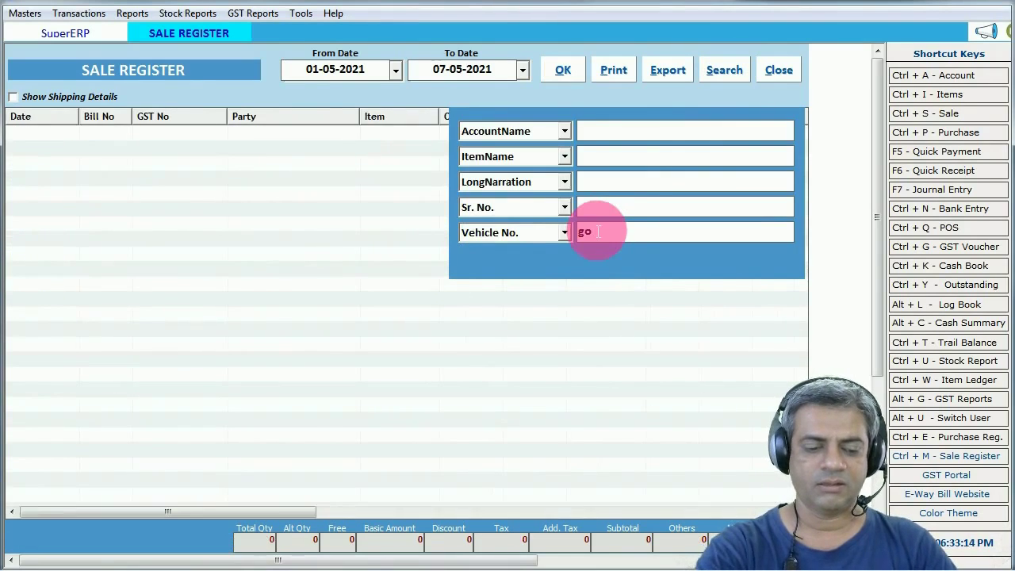
{"action": "key", "text": "BackSpace"}
{"action": "type", "text": "j 06"}
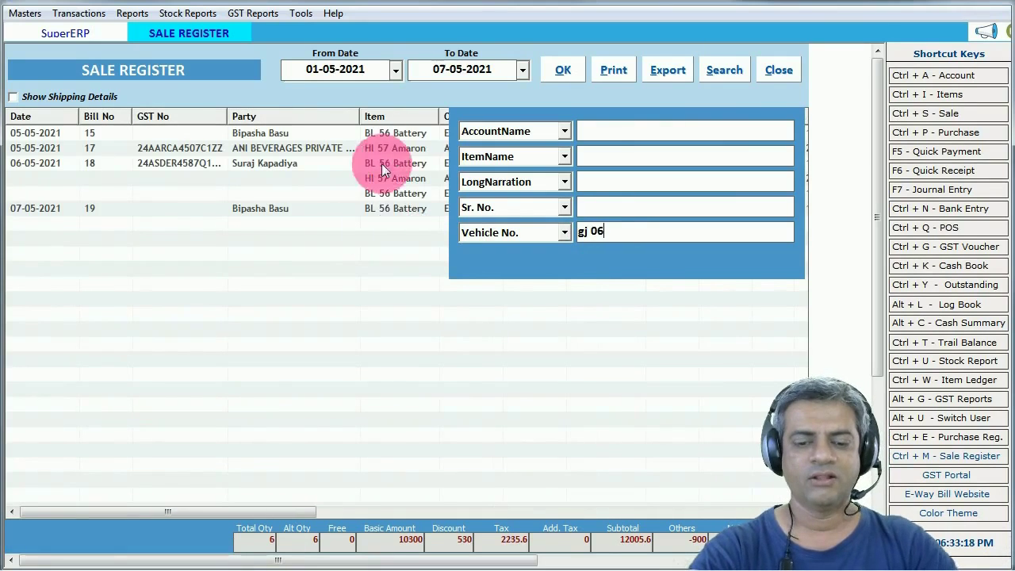
{"action": "key", "text": "BackSpace"}
{"action": "key", "text": "BackSpace"}
{"action": "key", "text": "BackSpace"}
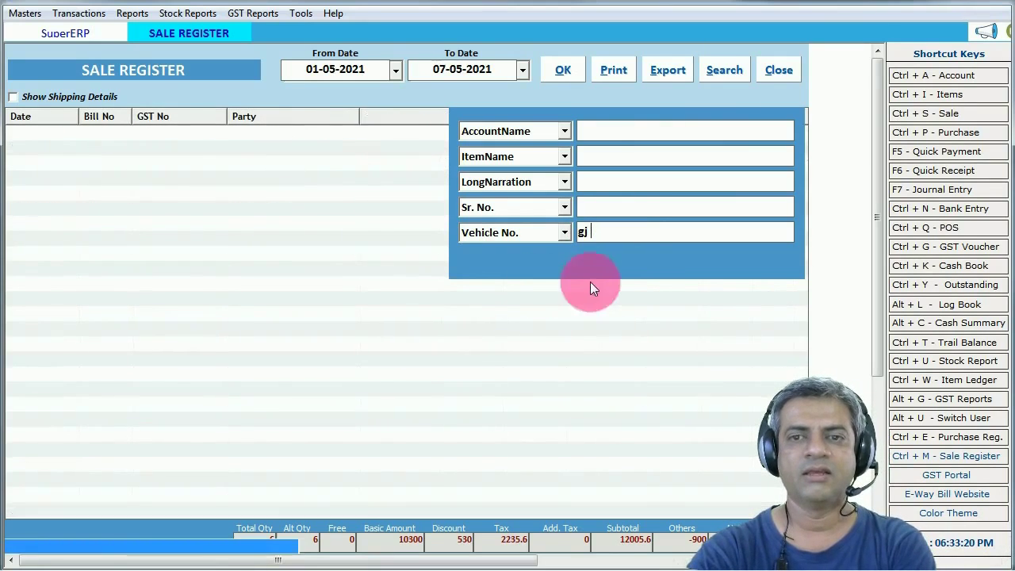
{"action": "key", "text": "BackSpace"}
{"action": "key", "text": "BackSpace"}
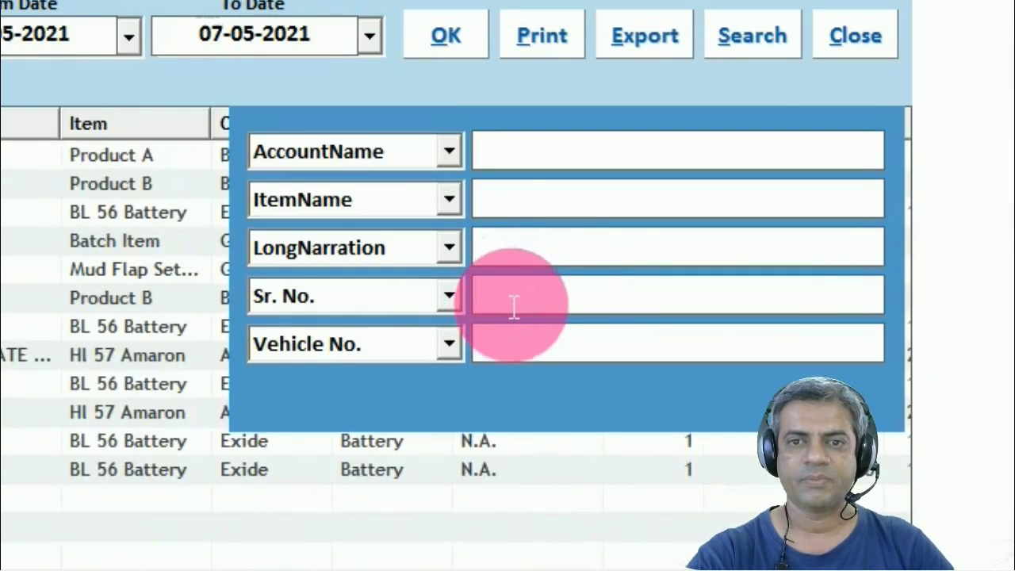
- Search by serial number 1234, open the matching bill 15, and leave it unchanged
{"action": "left_click", "coordinate": [514, 307]}
{"action": "type", "text": "1234"}
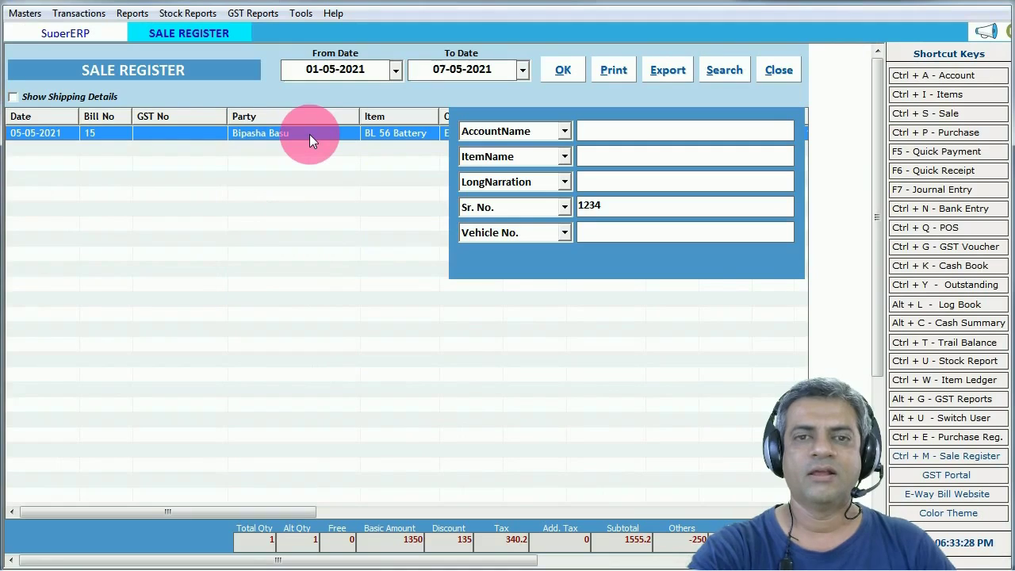
{"action": "left_click", "coordinate": [403, 327]}
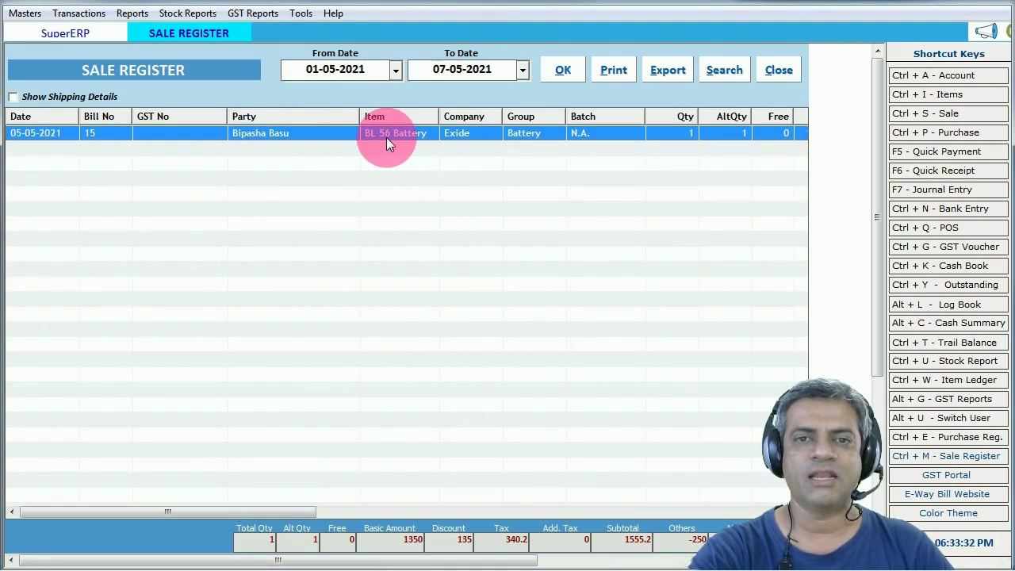
{"action": "double_click", "coordinate": [387, 137]}
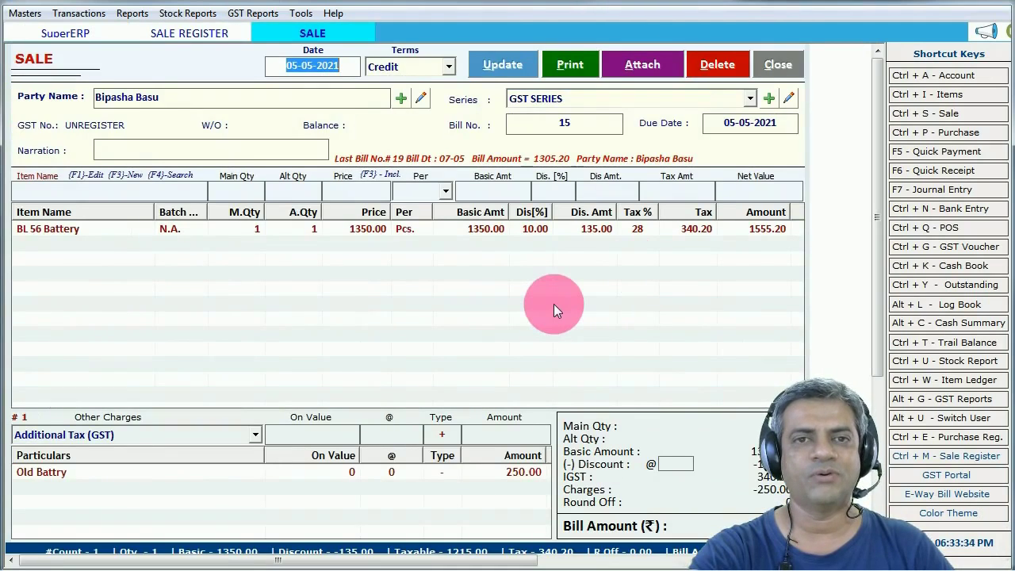
{"action": "key", "text": "Escape"}
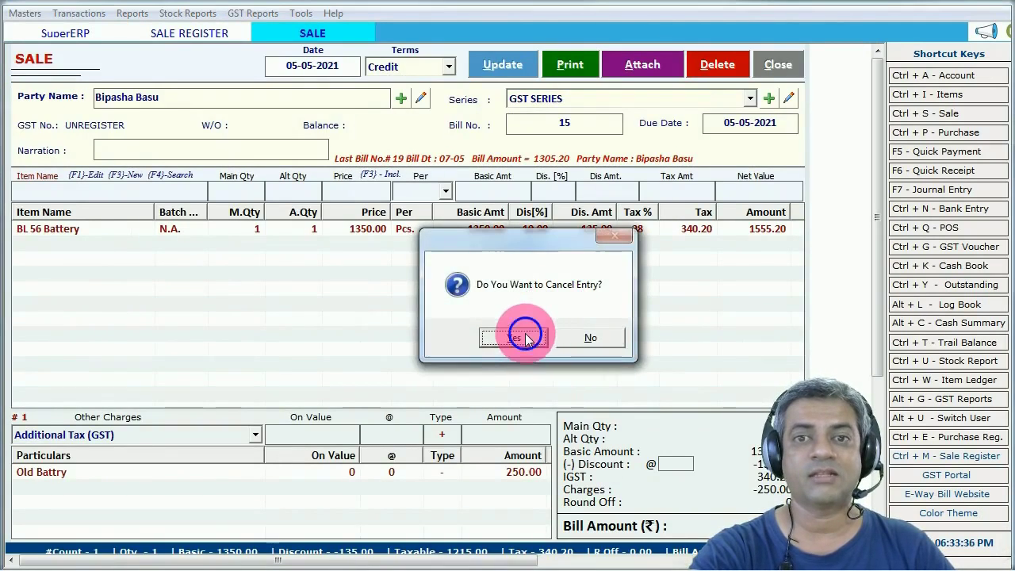
{"action": "left_click", "coordinate": [522, 334]}
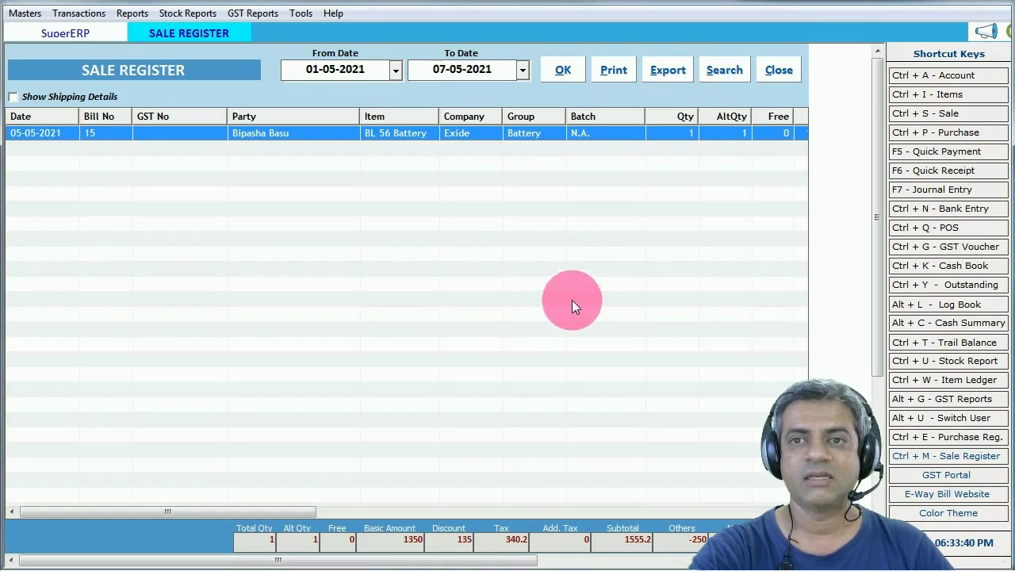
- Reset the search field to Vehicle No., select bill 15, and close the Sale Register
{"action": "left_click", "coordinate": [722, 70]}
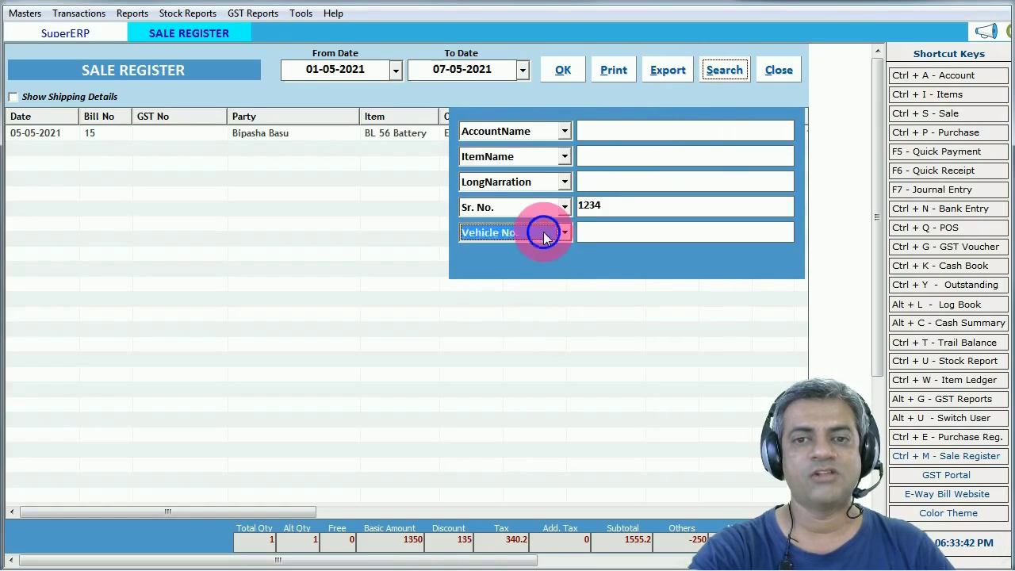
{"action": "left_click", "coordinate": [544, 233]}
{"action": "left_click", "coordinate": [506, 252]}
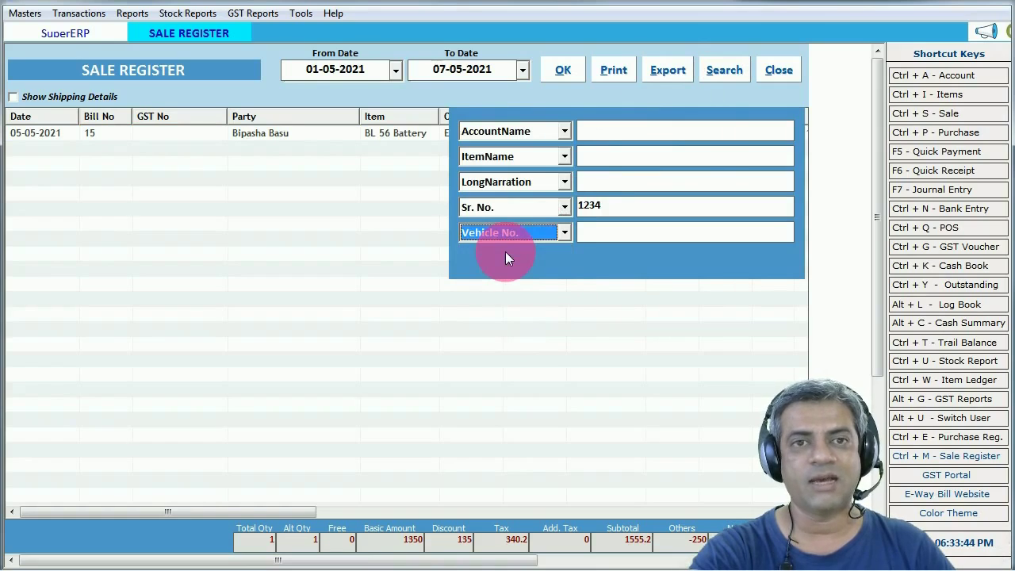
{"action": "left_click", "coordinate": [392, 287]}
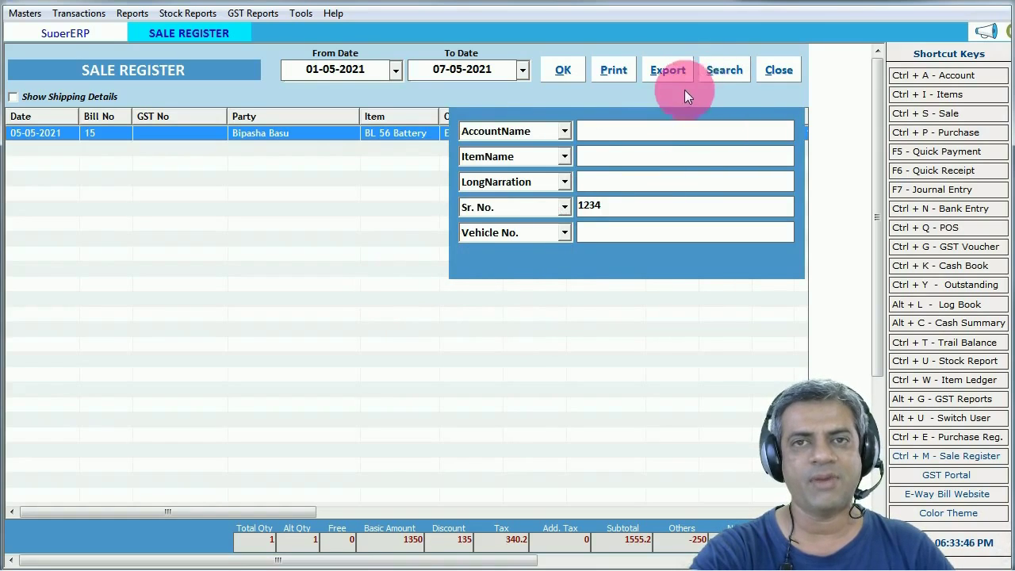
{"action": "key", "text": "Escape"}
{"action": "key", "text": "Escape"}
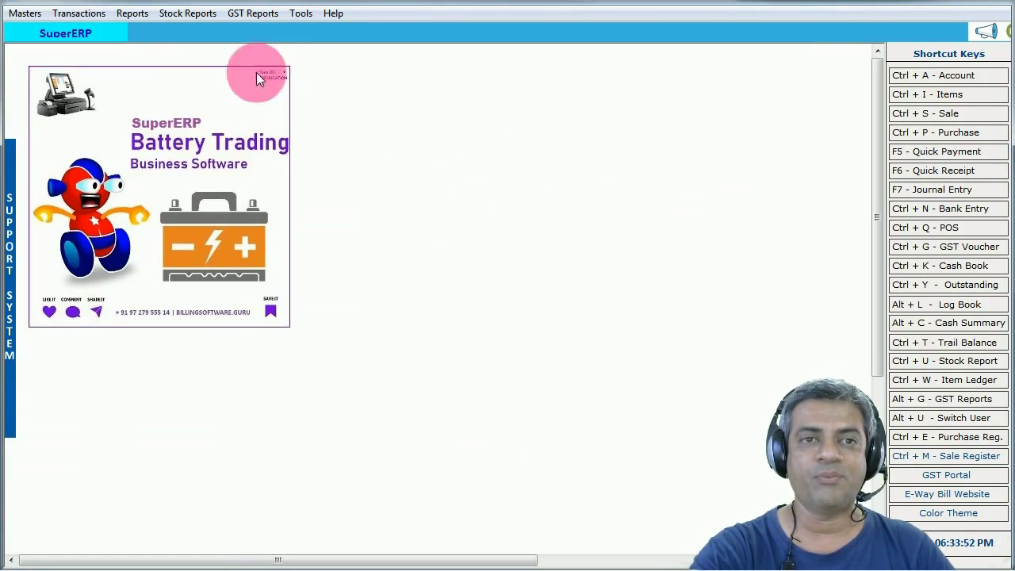
{"action": "left_click", "coordinate": [132, 14]}
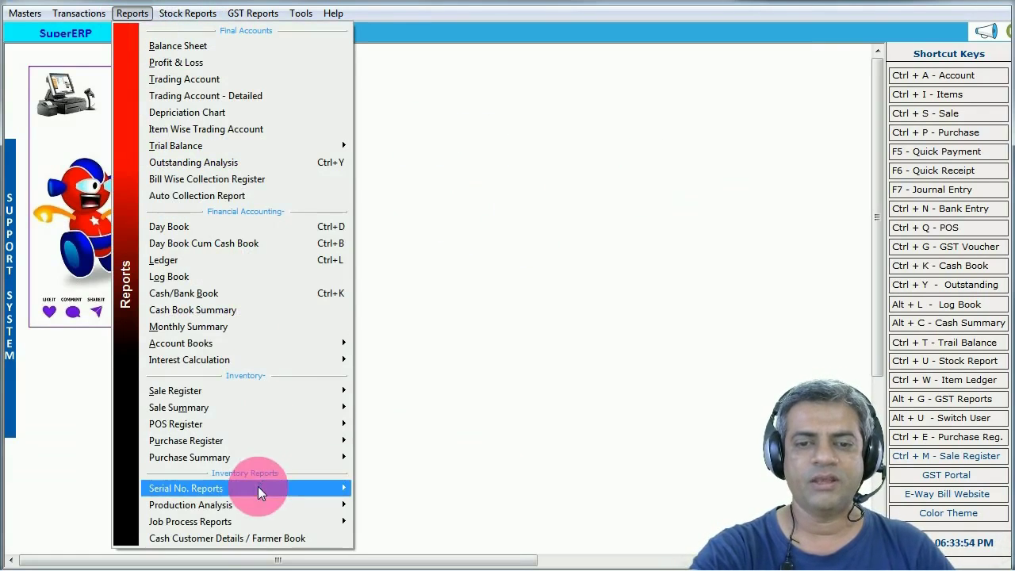
{"action": "mouse_move", "coordinate": [265, 487]}
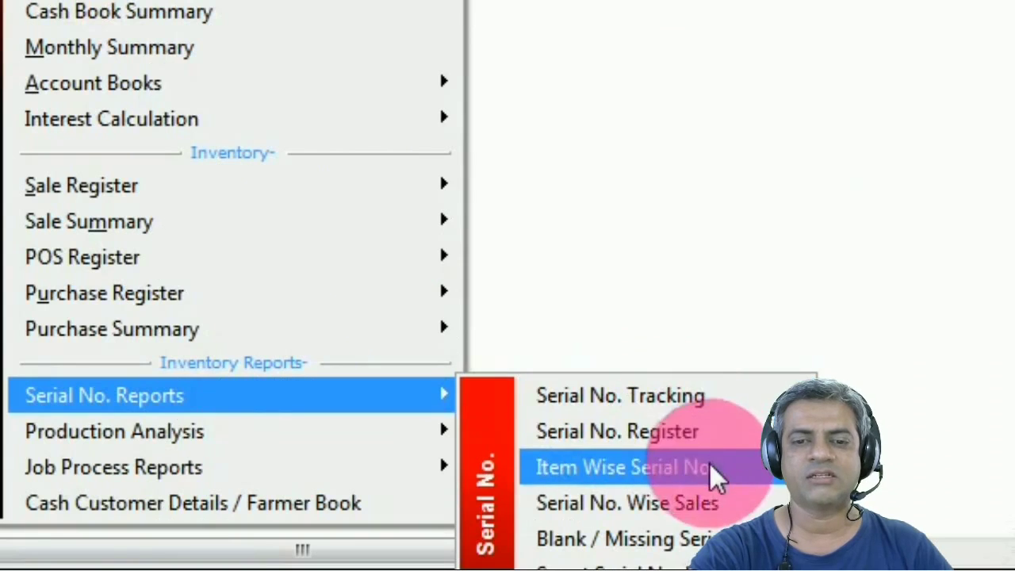
{"action": "left_click", "coordinate": [741, 400]}
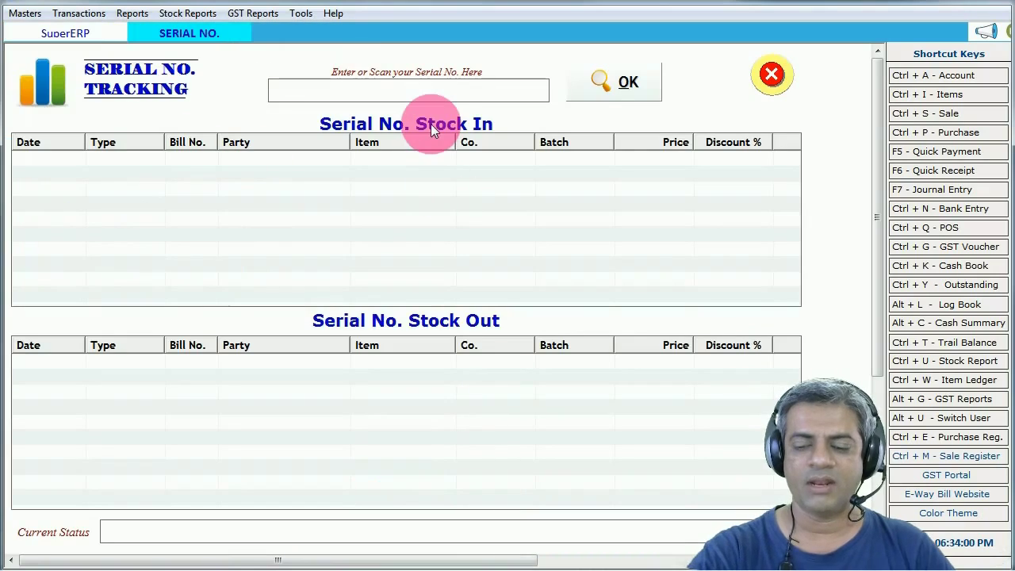
{"action": "type", "text": "123"}
{"action": "left_click", "coordinate": [626, 82]}
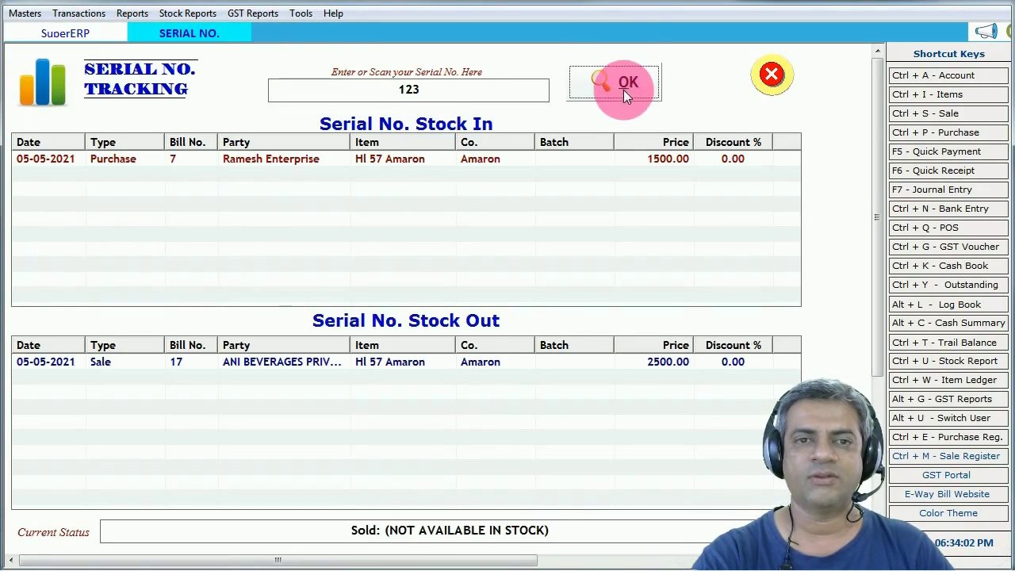
{"action": "left_click", "coordinate": [251, 159]}
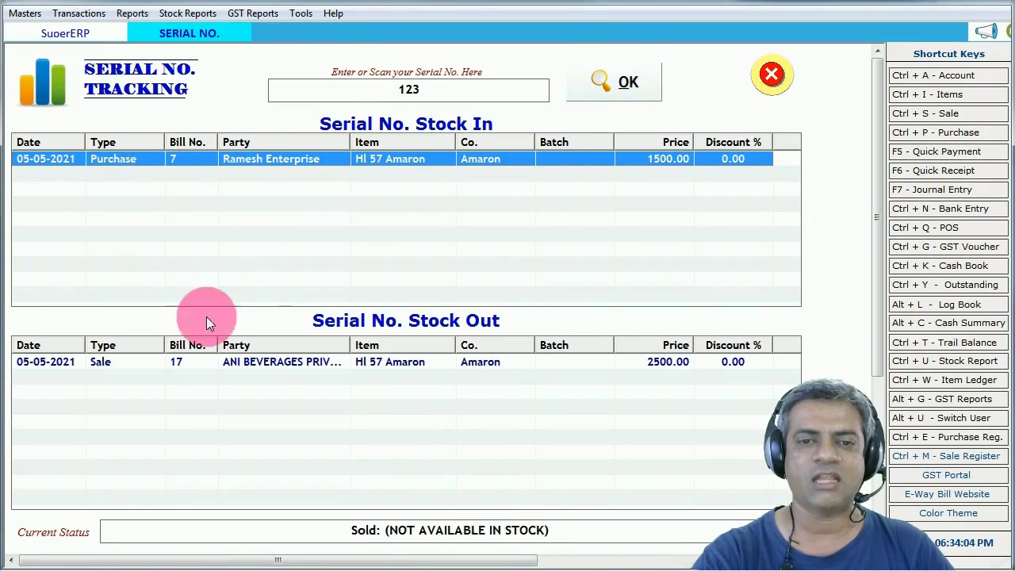
{"action": "left_click", "coordinate": [322, 366]}
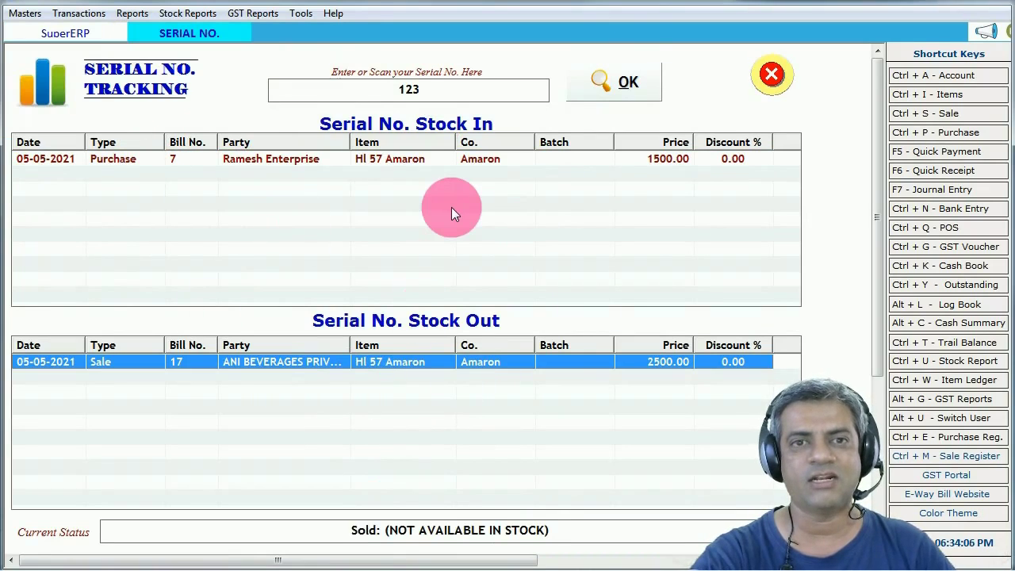
{"action": "left_click", "coordinate": [771, 76]}
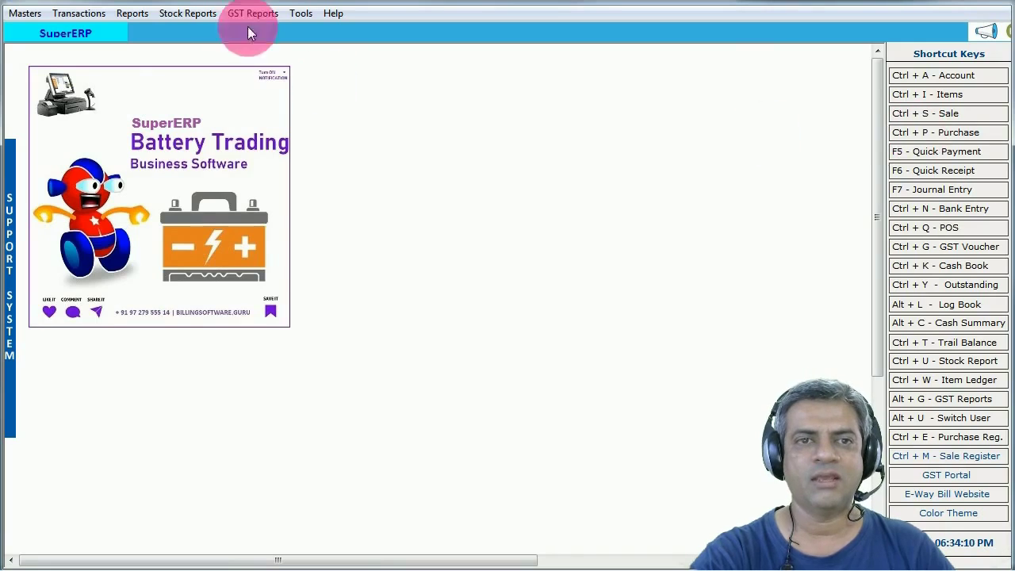
{"action": "left_click", "coordinate": [178, 12]}
{"action": "left_click", "coordinate": [135, 13]}
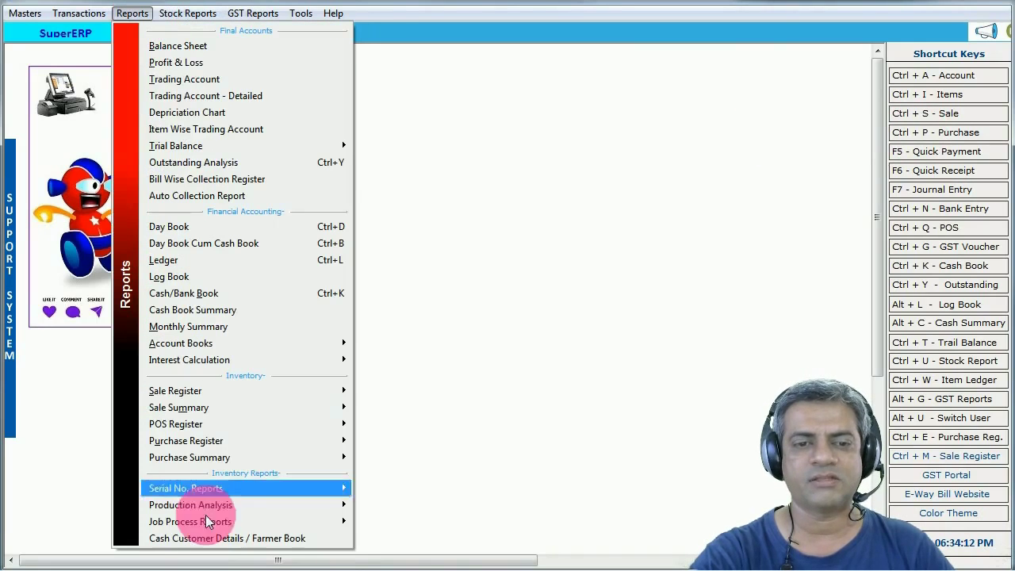
{"action": "mouse_move", "coordinate": [231, 489]}
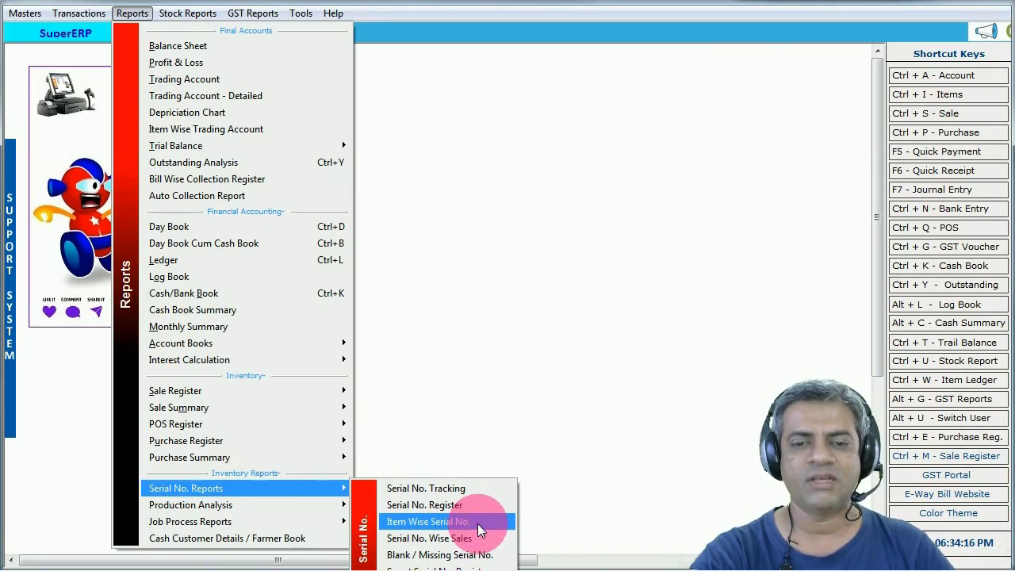
{"action": "left_click", "coordinate": [473, 505]}
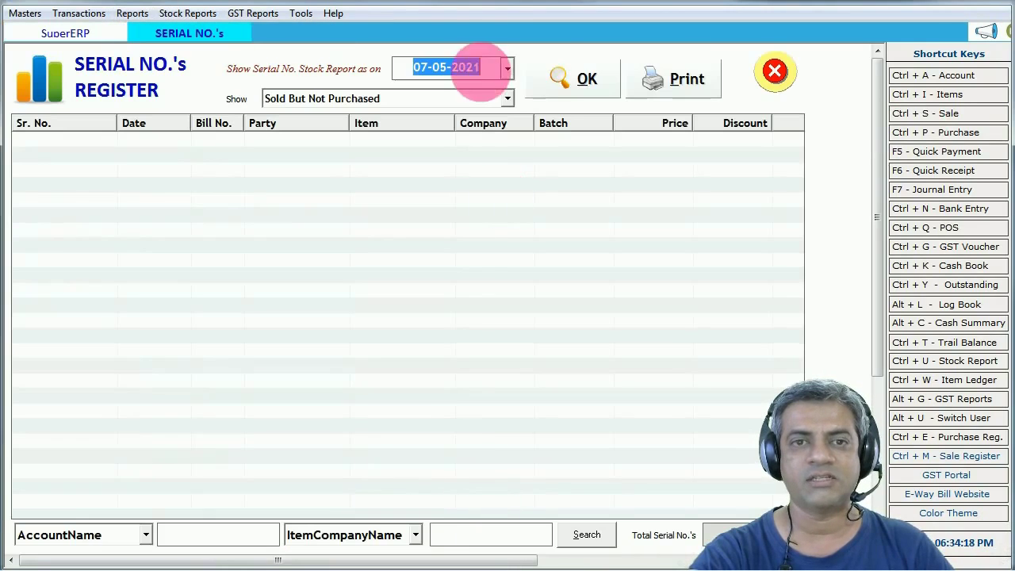
{"action": "left_click", "coordinate": [427, 100]}
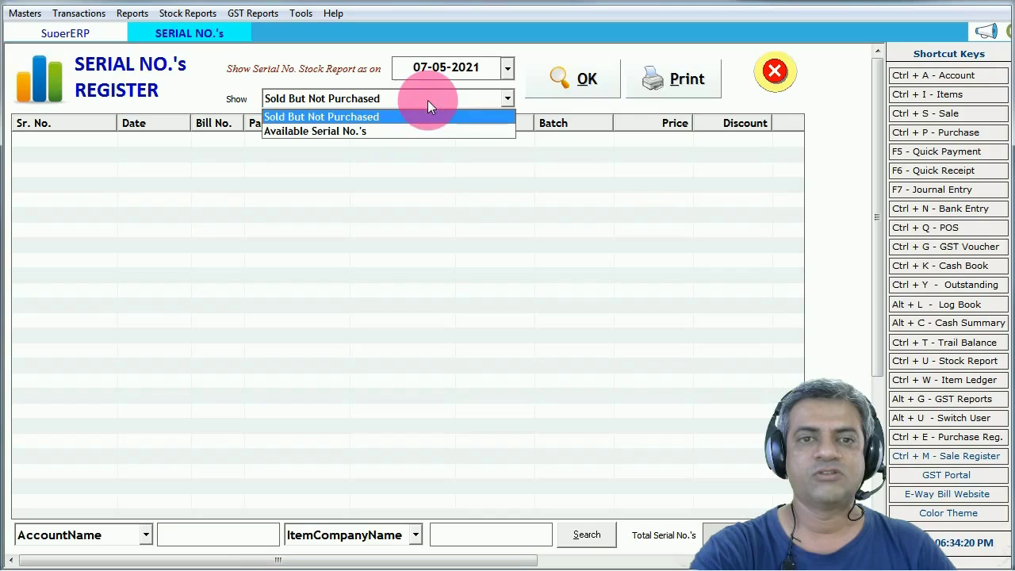
{"action": "left_click", "coordinate": [366, 130]}
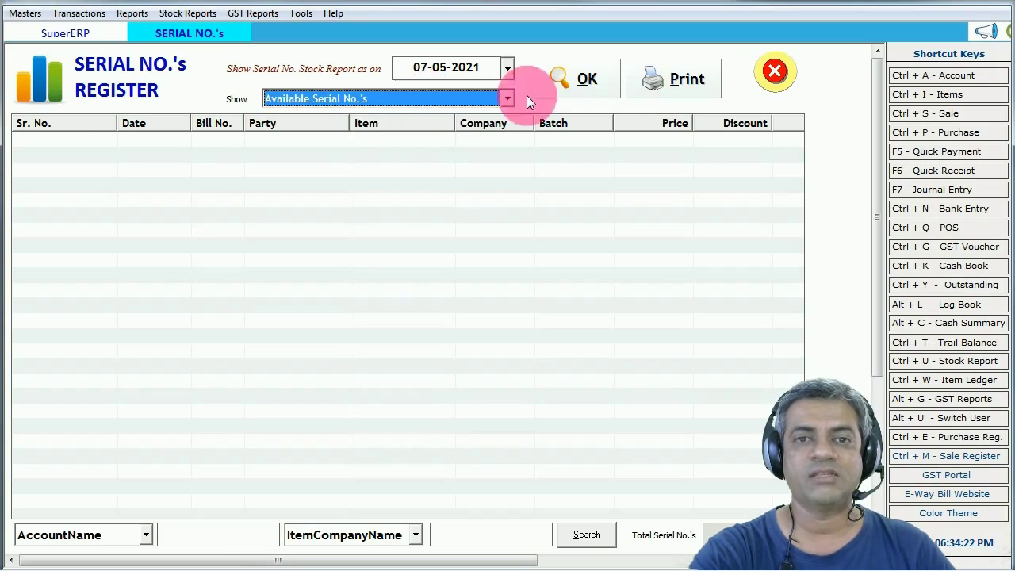
{"action": "left_click", "coordinate": [569, 79]}
{"action": "left_click", "coordinate": [453, 158]}
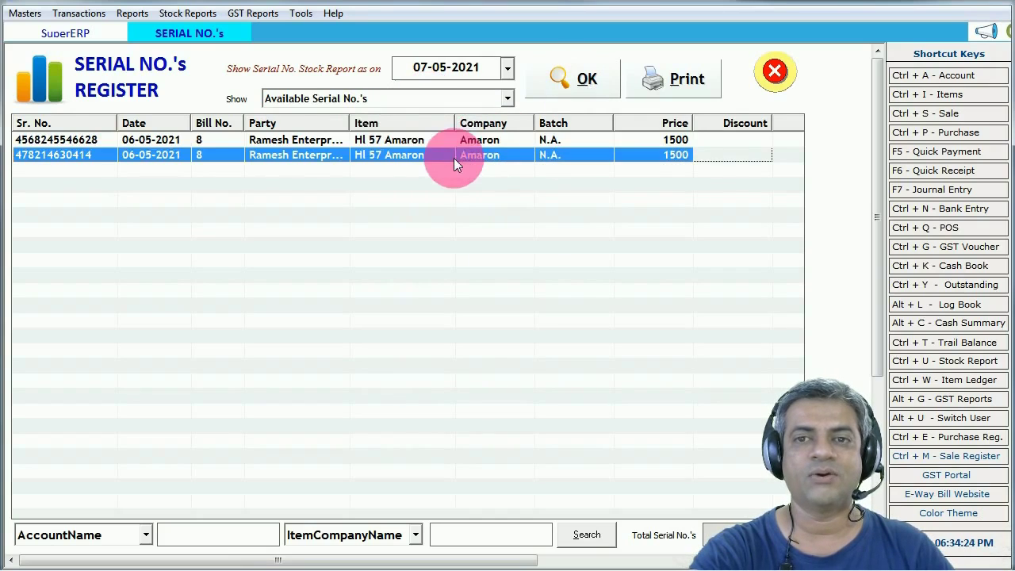
{"action": "left_click", "coordinate": [56, 140]}
{"action": "left_click", "coordinate": [66, 157]}
{"action": "left_click", "coordinate": [772, 83]}
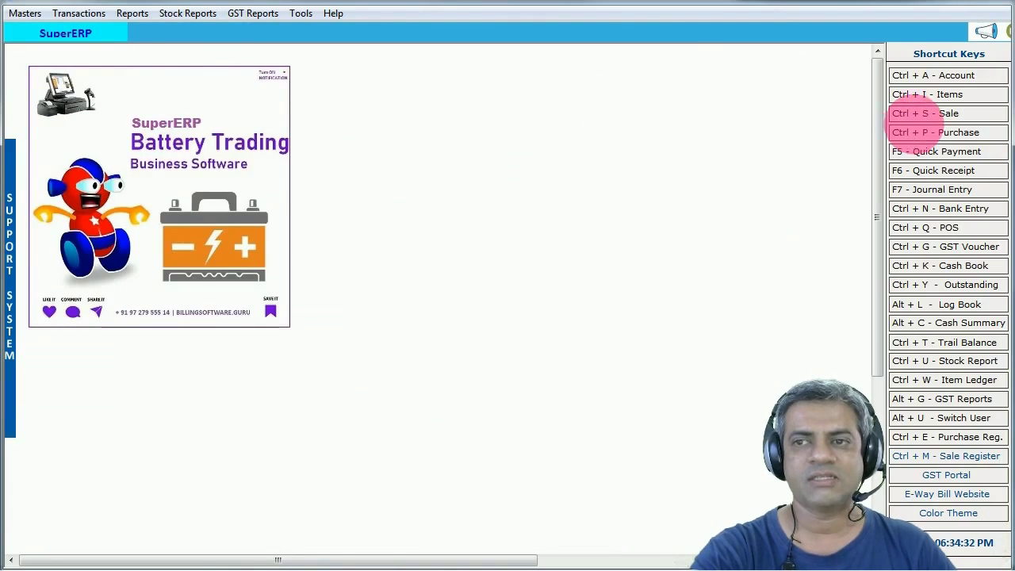
{"action": "left_click", "coordinate": [924, 113]}
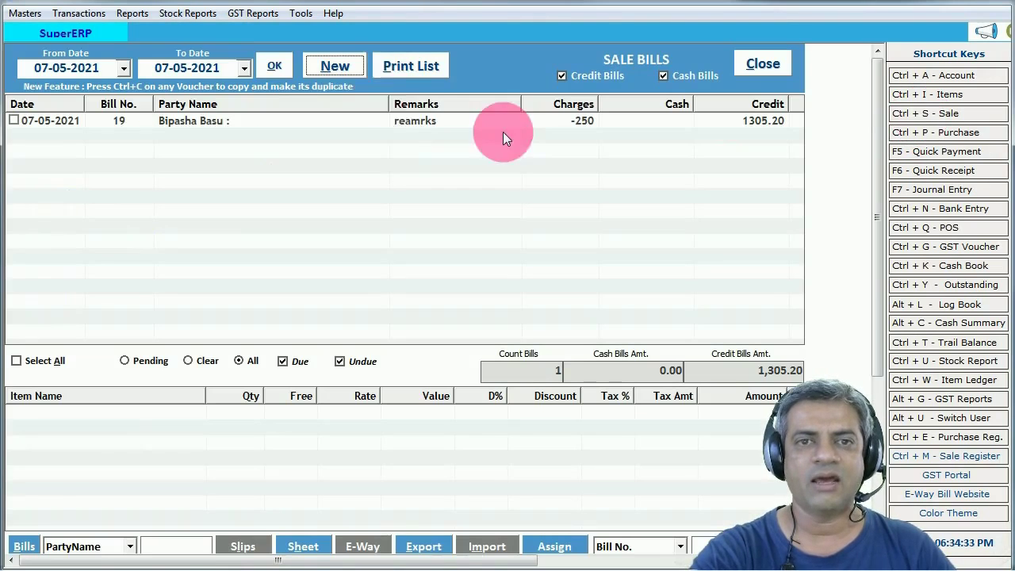
- Start a new sale bill for the selected party with item Hl 57 Amaron
{"action": "left_click", "coordinate": [340, 68]}
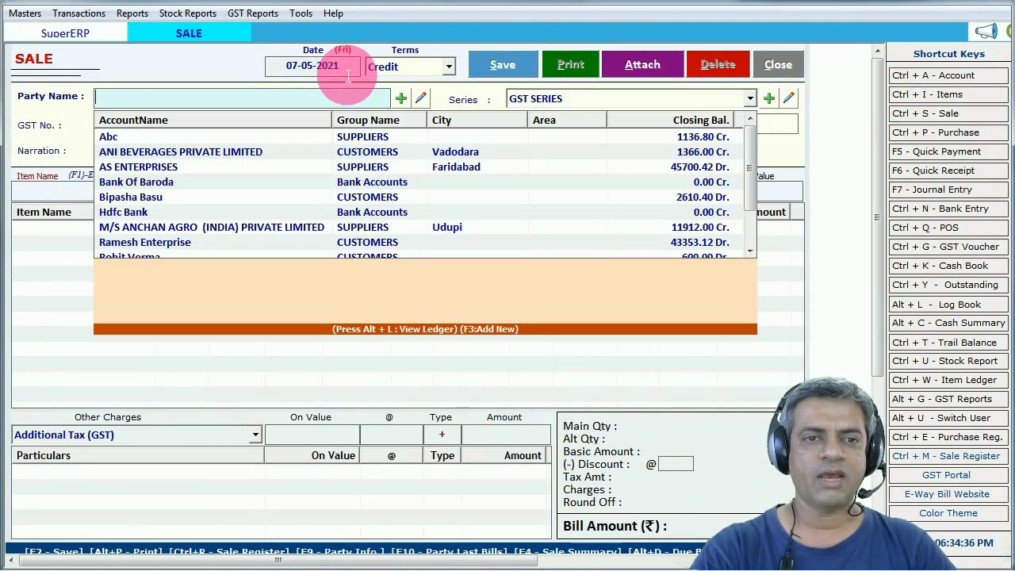
{"action": "type", "text": "r"}
{"action": "key", "text": "Down"}
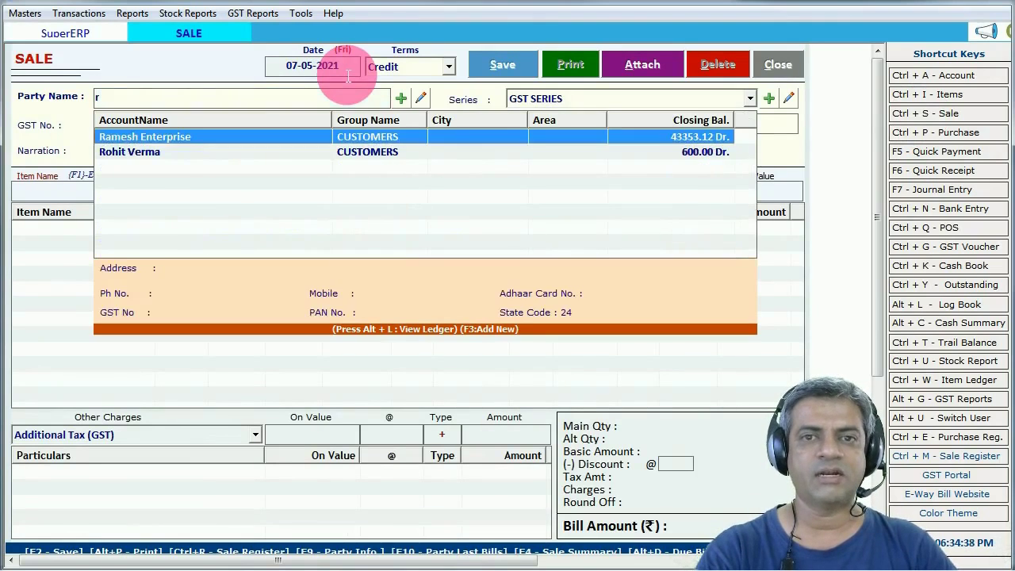
{"action": "key", "text": "Return"}
{"action": "key", "text": "Return"}
{"action": "key", "text": "Return"}
{"action": "key", "text": "Return"}
{"action": "key", "text": "Return"}
{"action": "key", "text": "Return"}
{"action": "key", "text": "Return"}
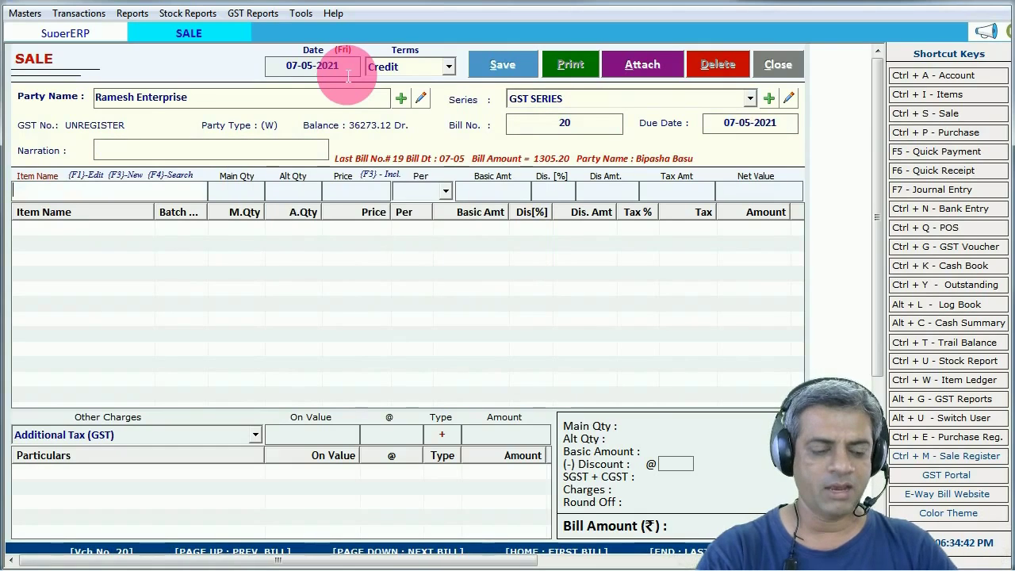
{"action": "type", "text": "h"}
{"action": "key", "text": "Down"}
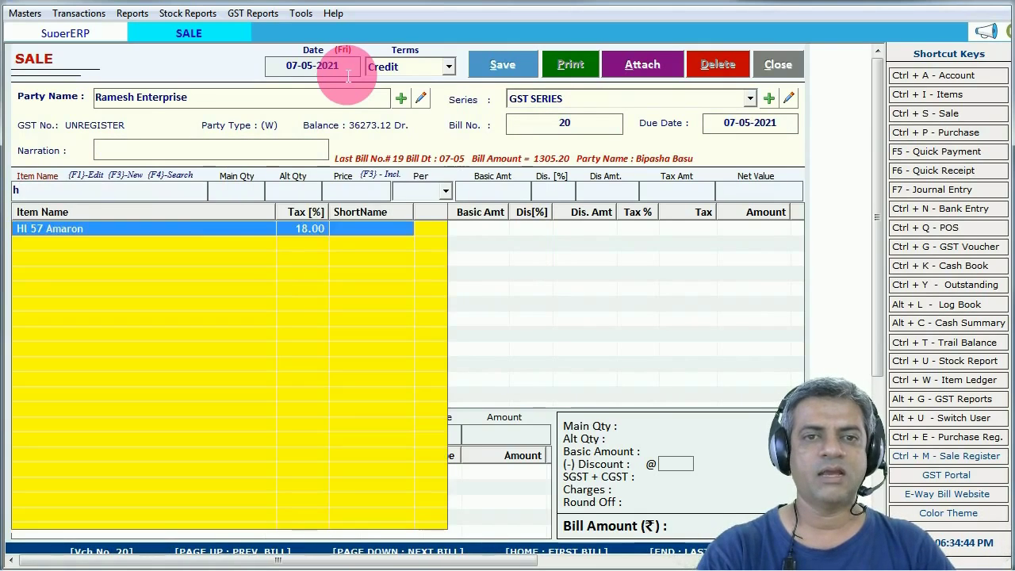
{"action": "key", "text": "Return"}
{"action": "key", "text": "Return"}
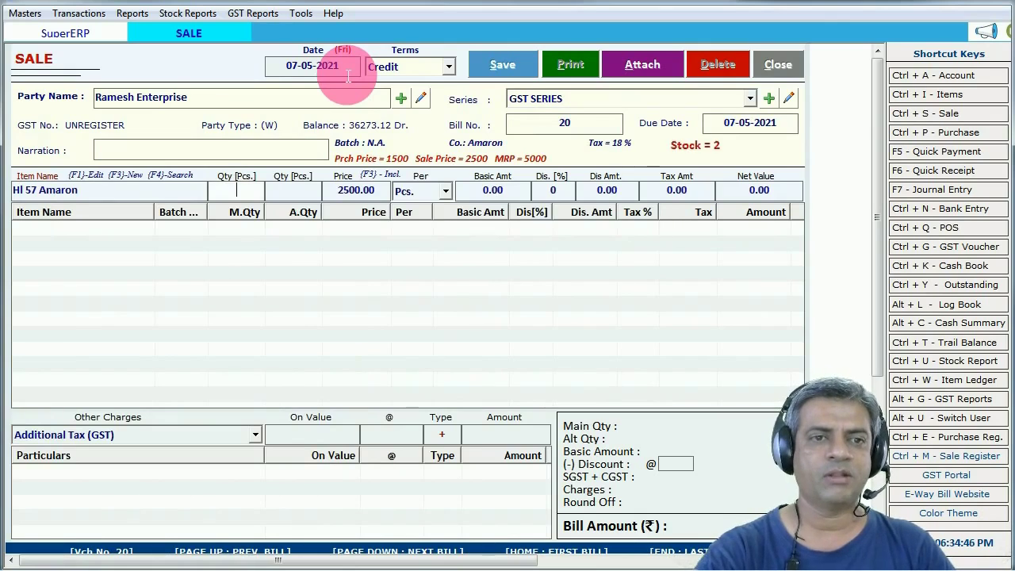
{"action": "left_click_drag", "start_coordinate": [3, 208], "coordinate": [99, 198]}
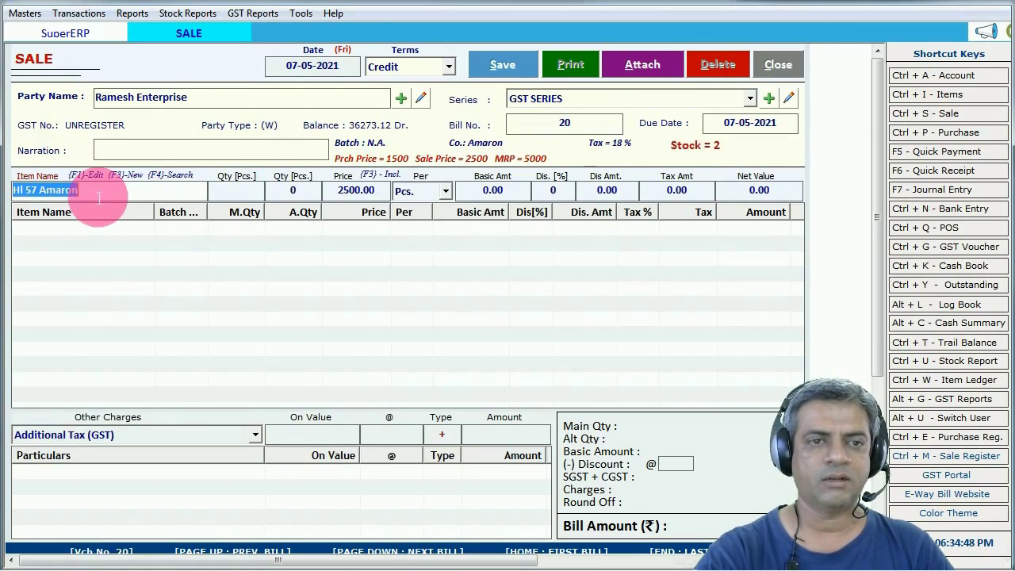
{"action": "left_click", "coordinate": [234, 194]}
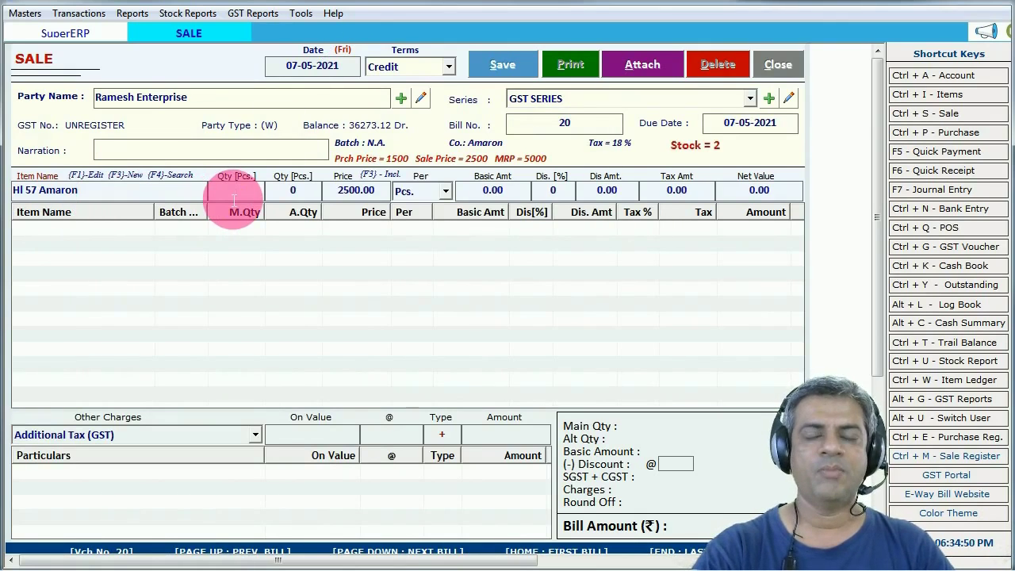
{"action": "type", "text": "1"}
{"action": "key", "text": "Return"}
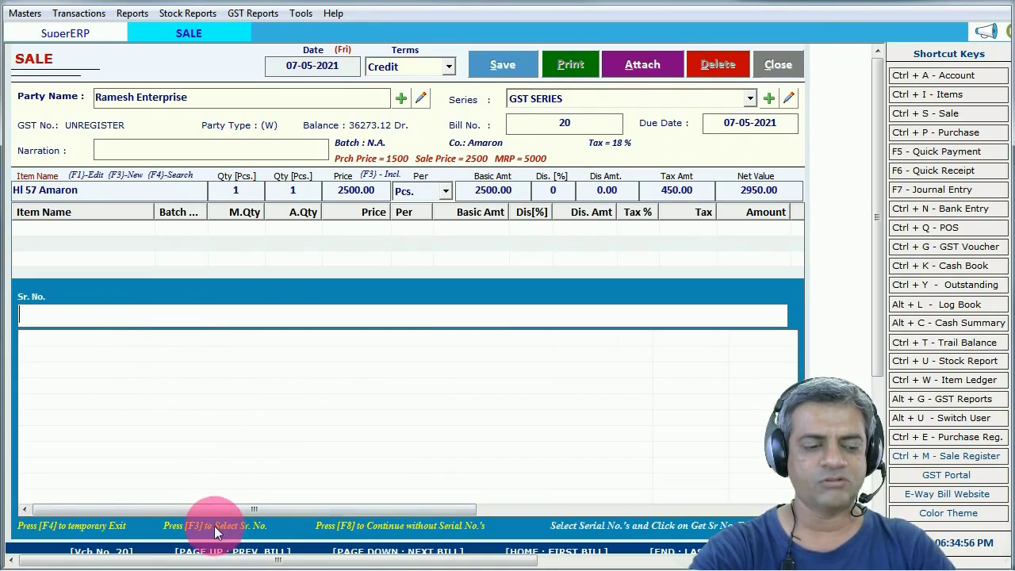
{"action": "key", "text": "F3"}
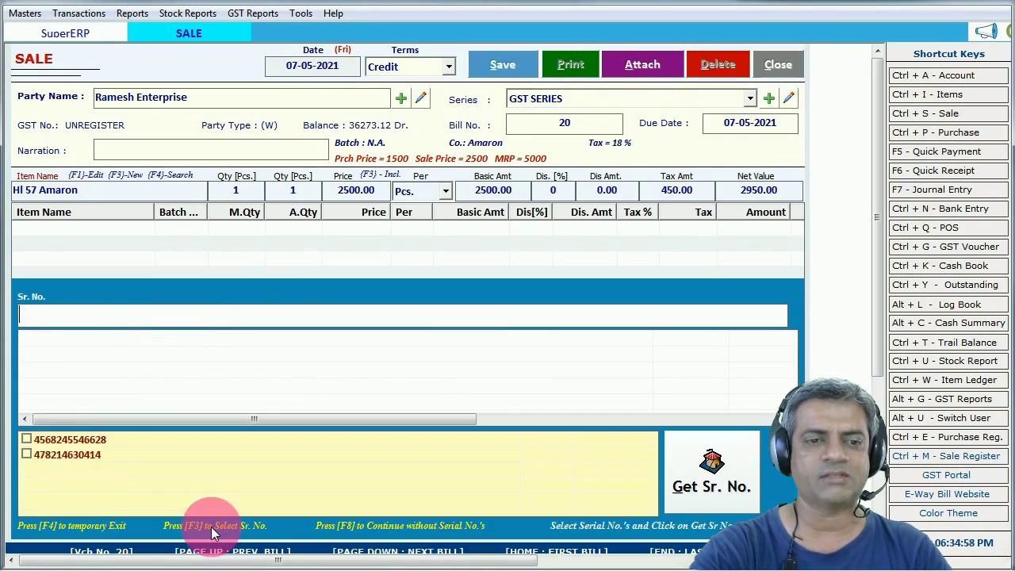
{"action": "left_click", "coordinate": [27, 440]}
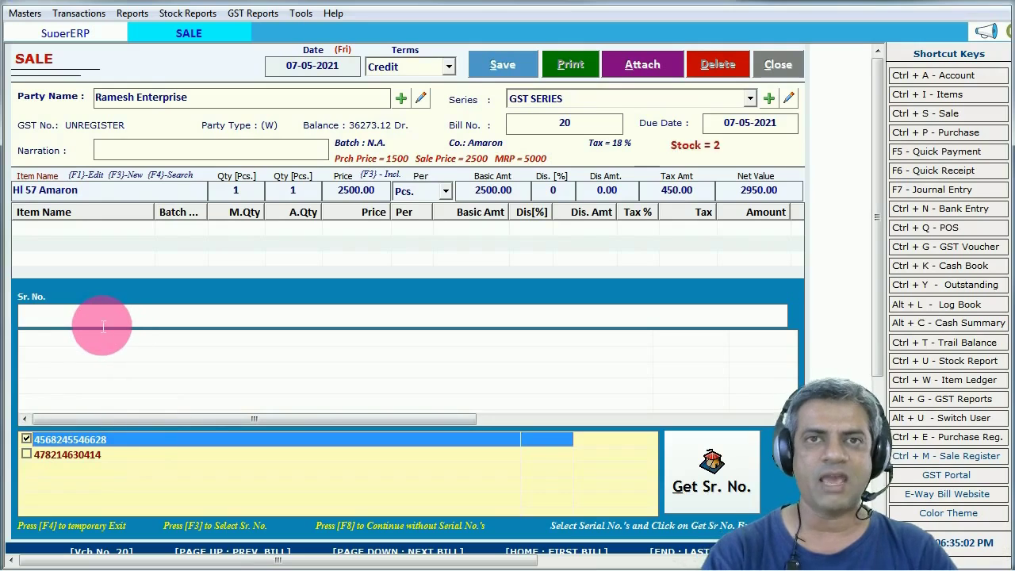
{"action": "left_click", "coordinate": [693, 487]}
{"action": "key", "text": "Return"}
{"action": "key", "text": "Return"}
{"action": "key", "text": "Return"}
{"action": "key", "text": "Return"}
{"action": "key", "text": "Return"}
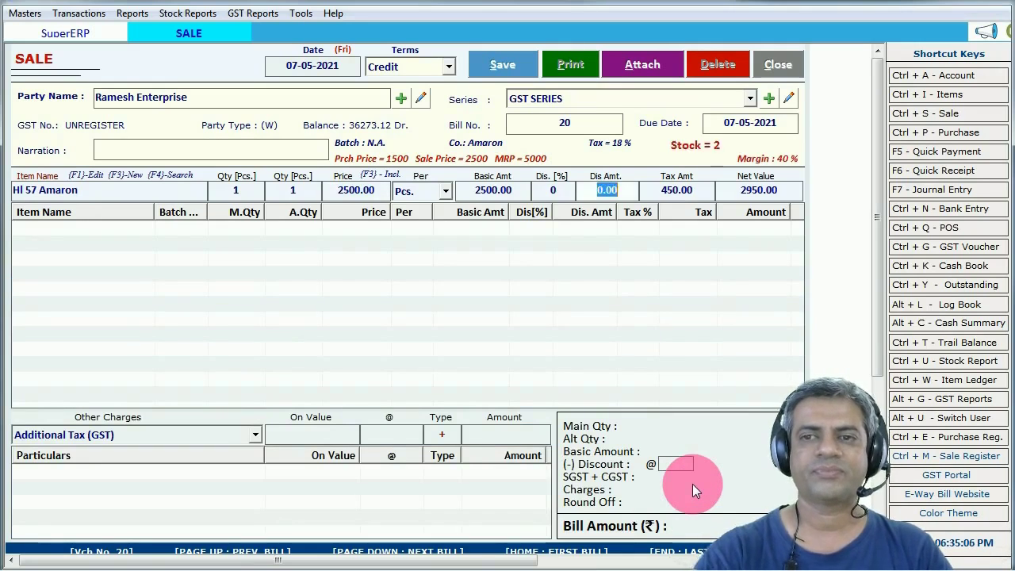
{"action": "left_click", "coordinate": [508, 73]}
- Preview invoice 20 in the _Invoice format and check its serial number
{"action": "key", "text": "Return"}
{"action": "left_click", "coordinate": [519, 337]}
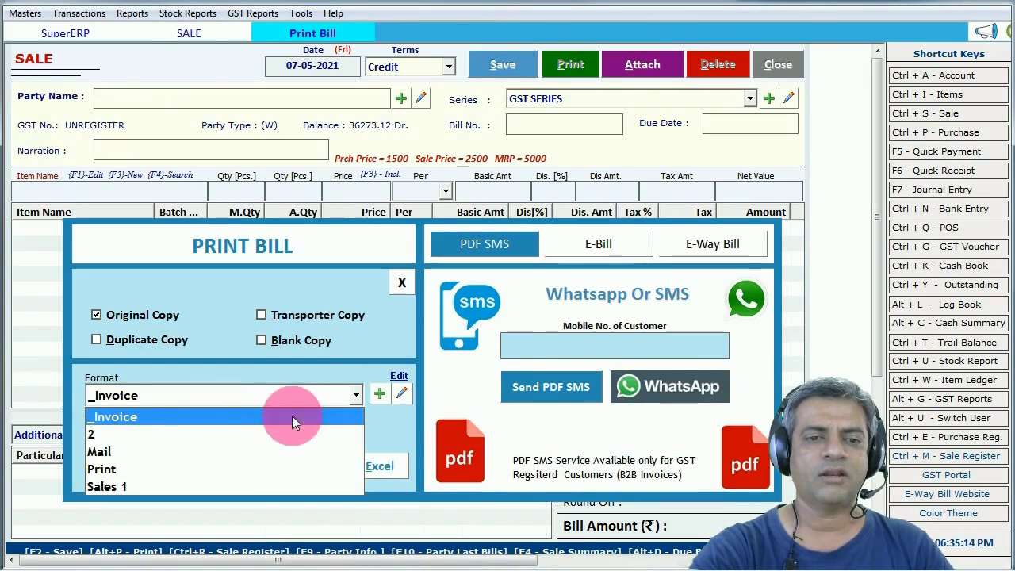
{"action": "left_click", "coordinate": [188, 411]}
{"action": "left_click", "coordinate": [202, 467]}
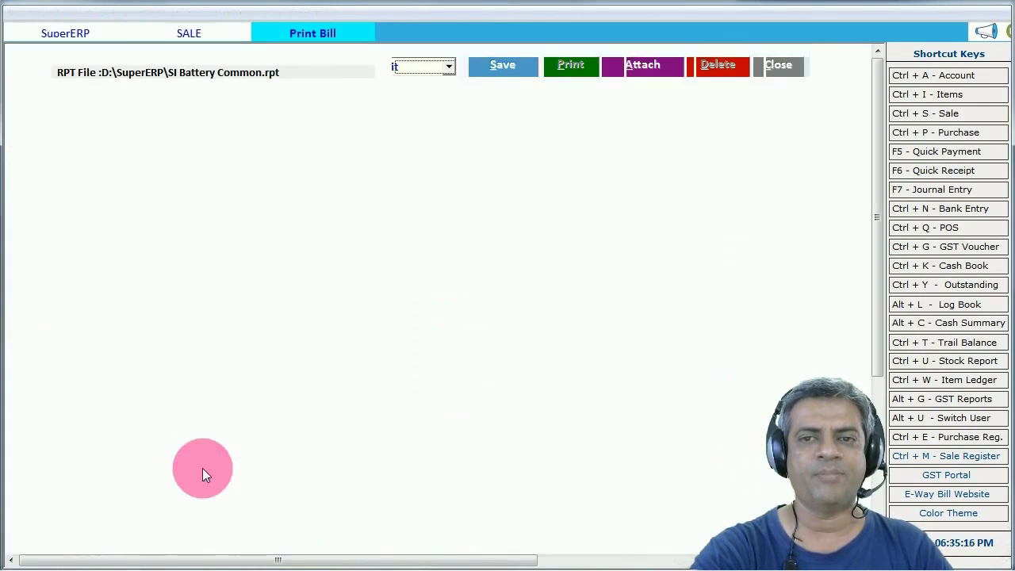
{"action": "left_click", "coordinate": [238, 421]}
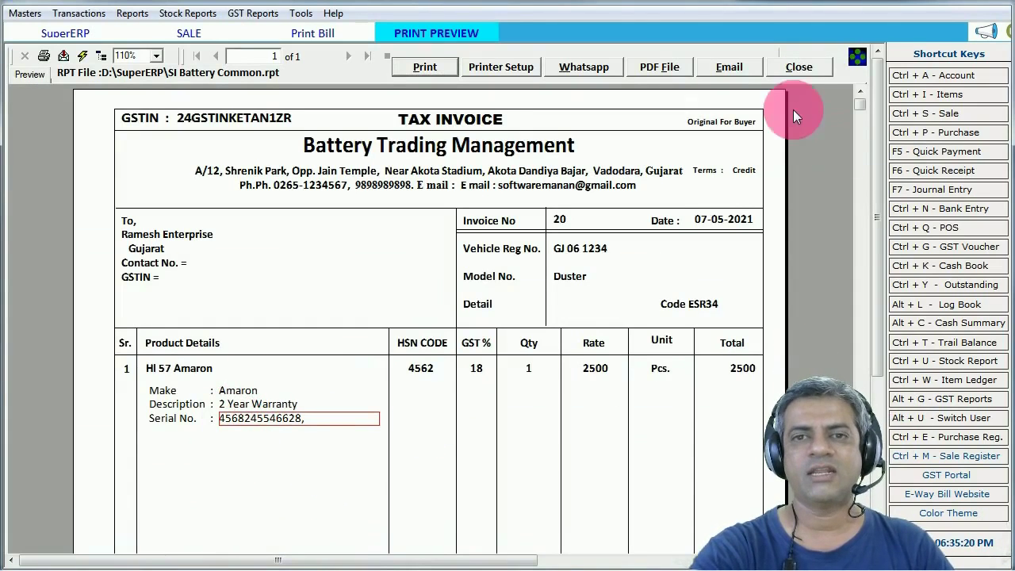
- Close the invoice preview, Print Bill options, and the sale entry screen
{"action": "left_click", "coordinate": [797, 68]}
{"action": "left_click", "coordinate": [402, 284]}
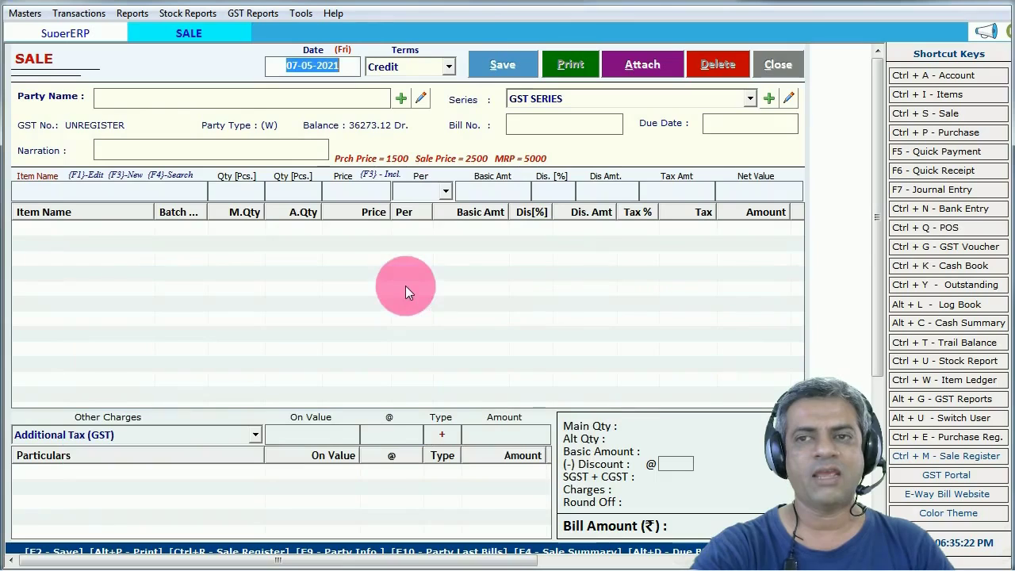
{"action": "left_click", "coordinate": [778, 67]}
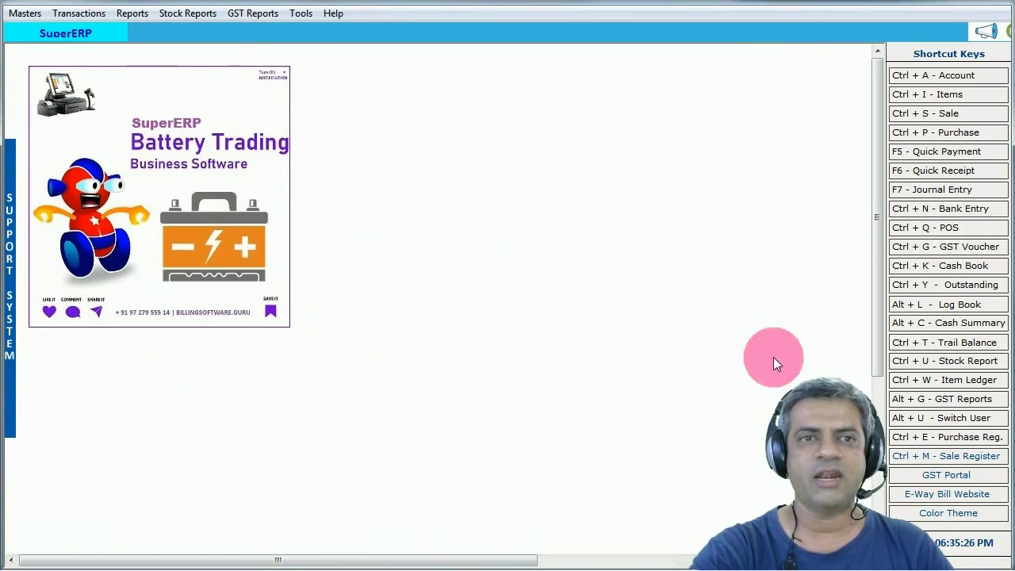
{"action": "left_click", "coordinate": [133, 12]}
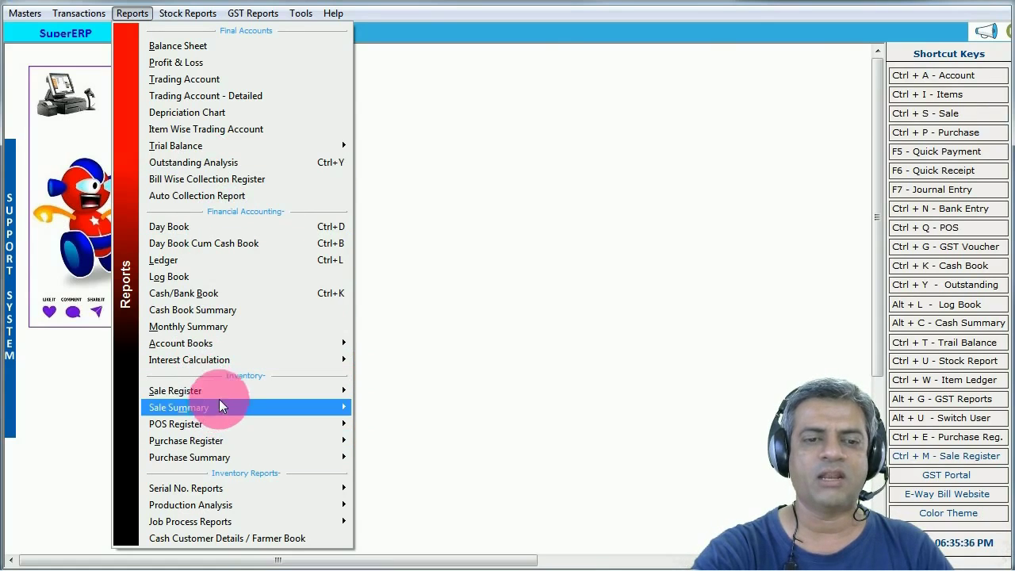
{"action": "mouse_move", "coordinate": [222, 391]}
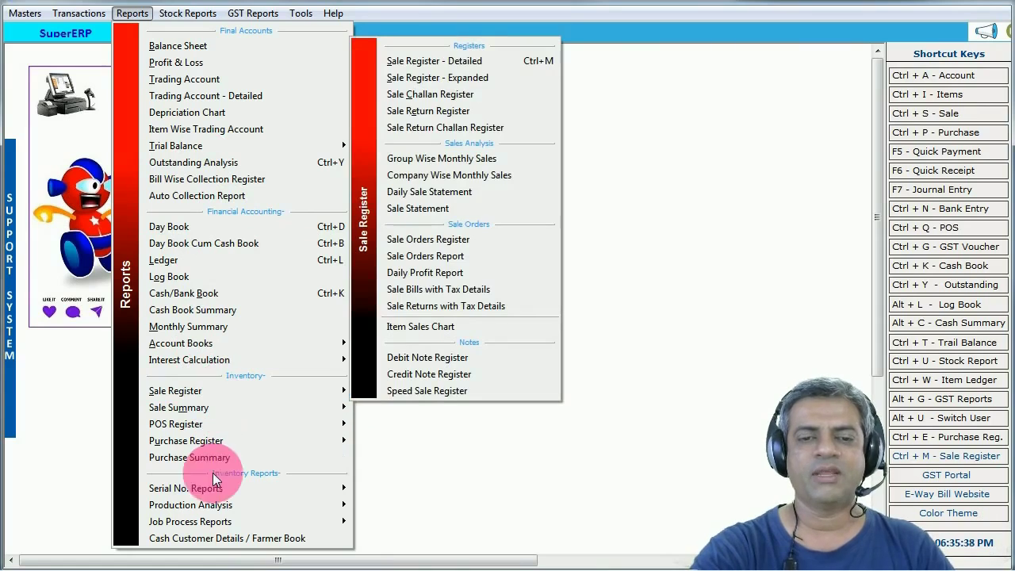
{"action": "mouse_move", "coordinate": [218, 488]}
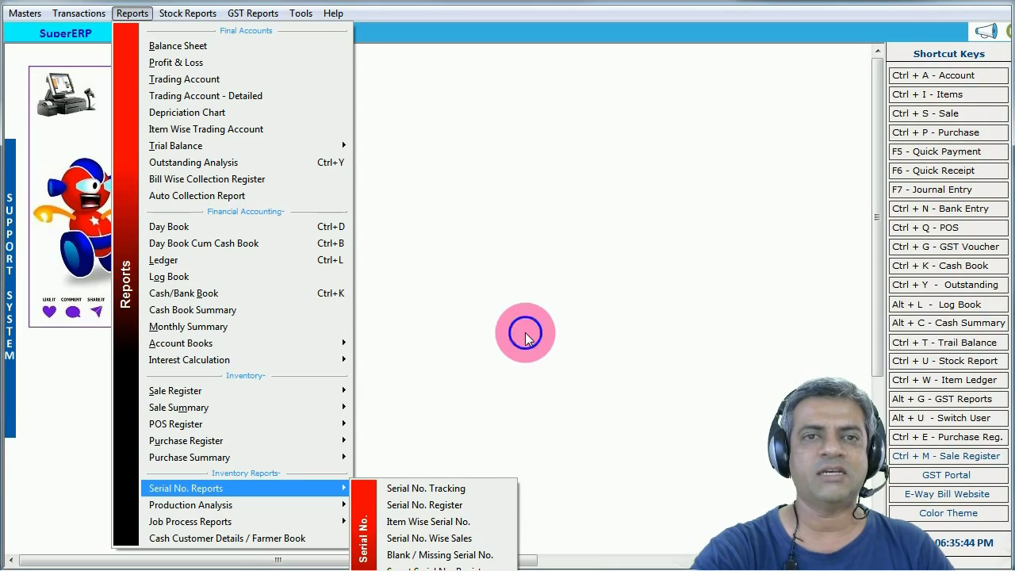
{"action": "left_click", "coordinate": [525, 336]}
{"action": "left_click", "coordinate": [251, 14]}
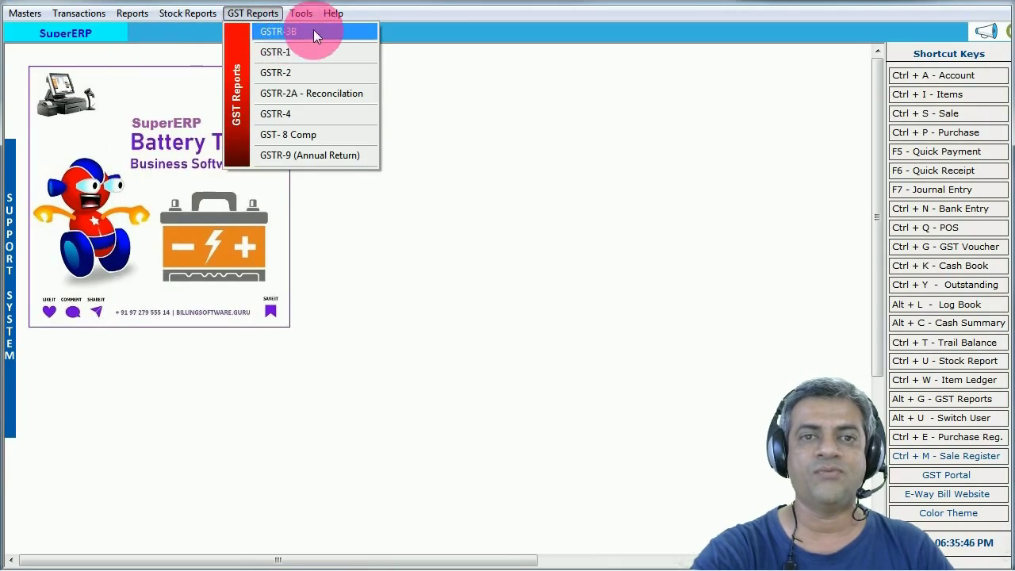
{"action": "left_click", "coordinate": [292, 51]}
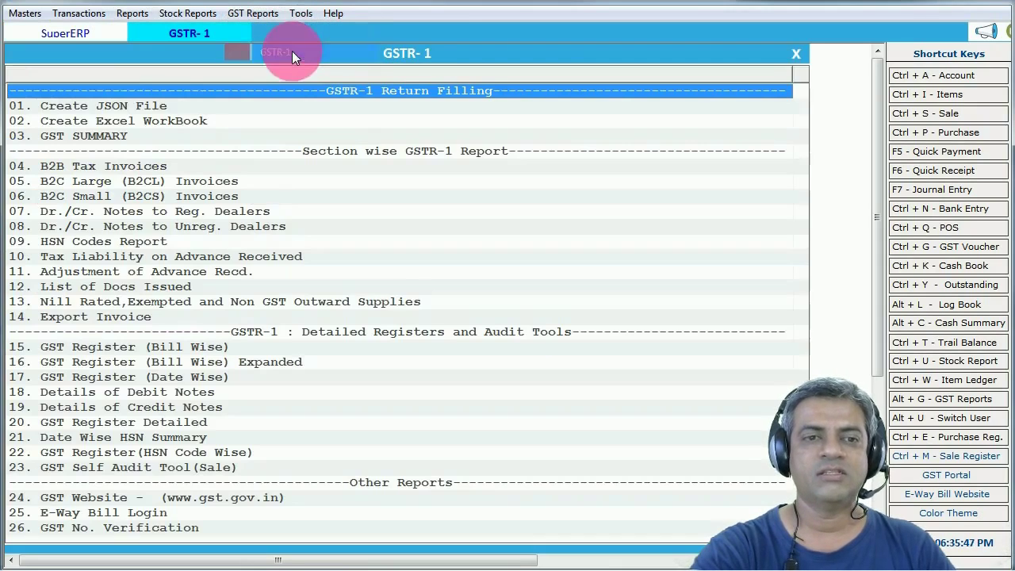
{"action": "left_click", "coordinate": [129, 349]}
{"action": "left_click", "coordinate": [192, 379]}
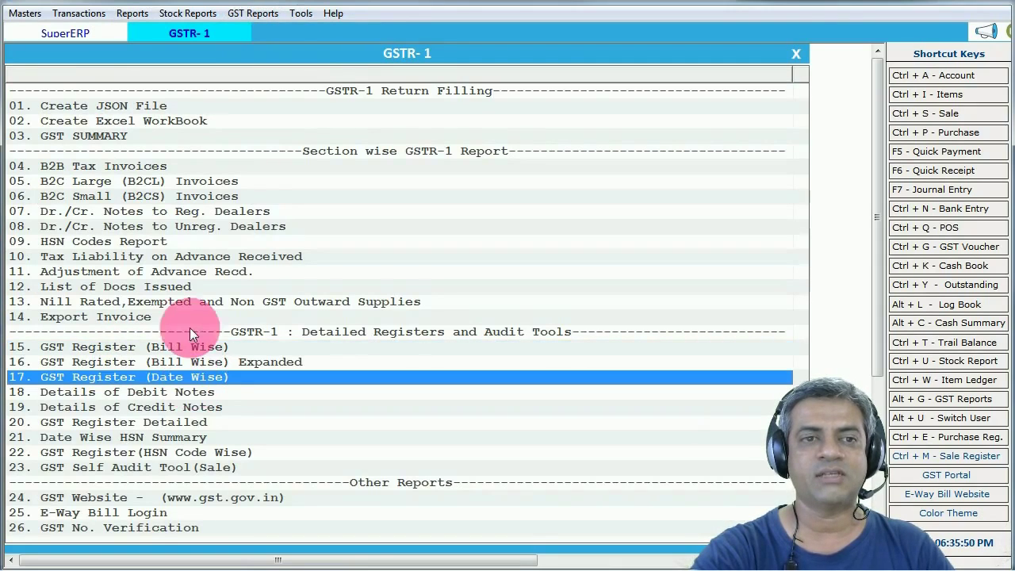
{"action": "left_click", "coordinate": [84, 142]}
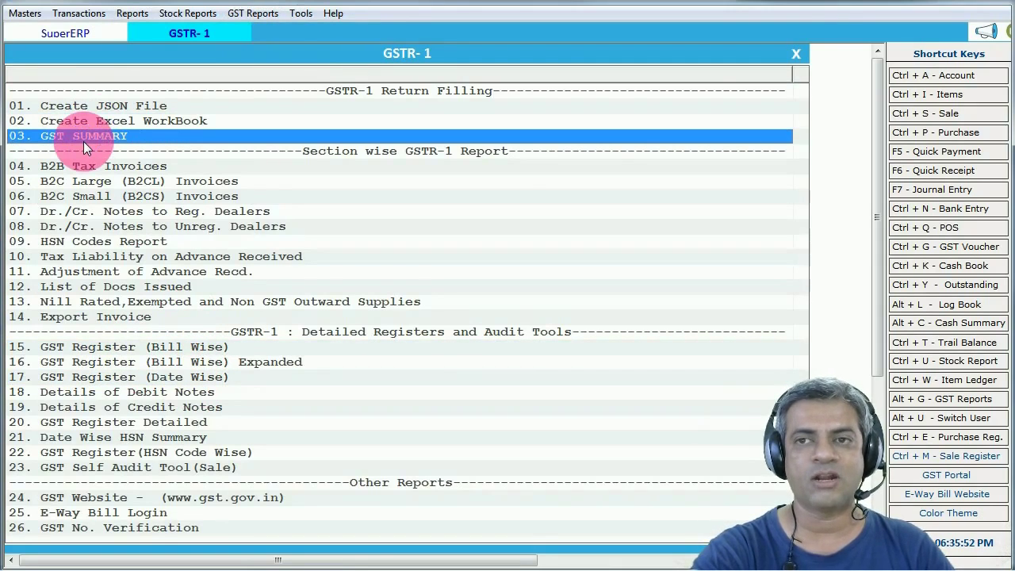
{"action": "left_click", "coordinate": [794, 53]}
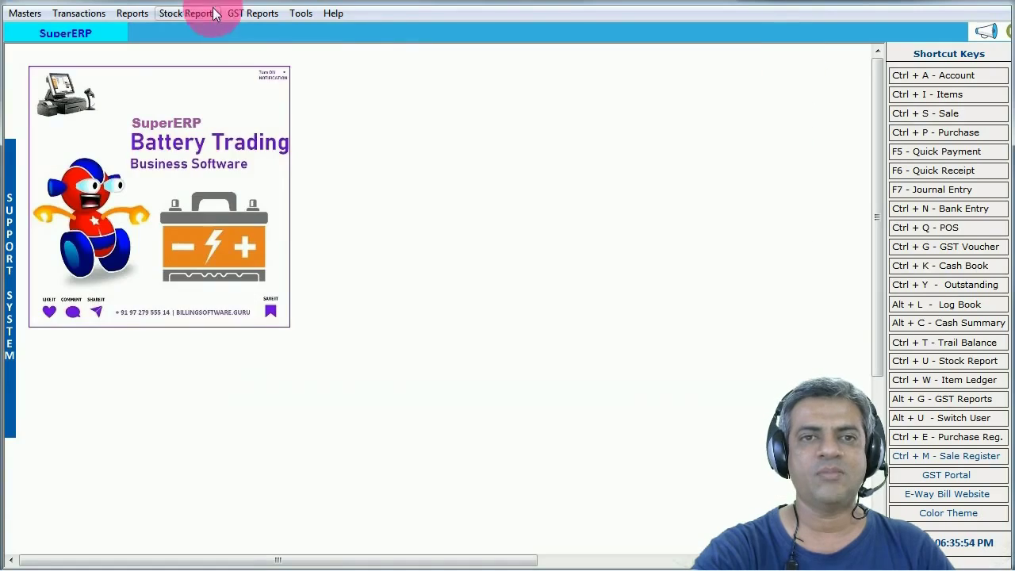
{"action": "left_click", "coordinate": [249, 13]}
{"action": "left_click", "coordinate": [282, 31]}
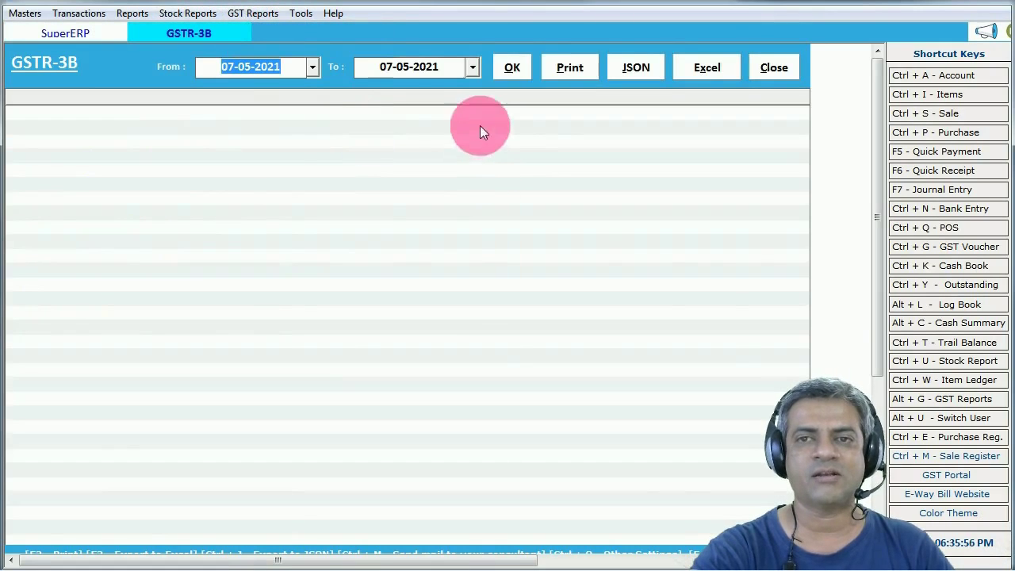
{"action": "left_click", "coordinate": [513, 67]}
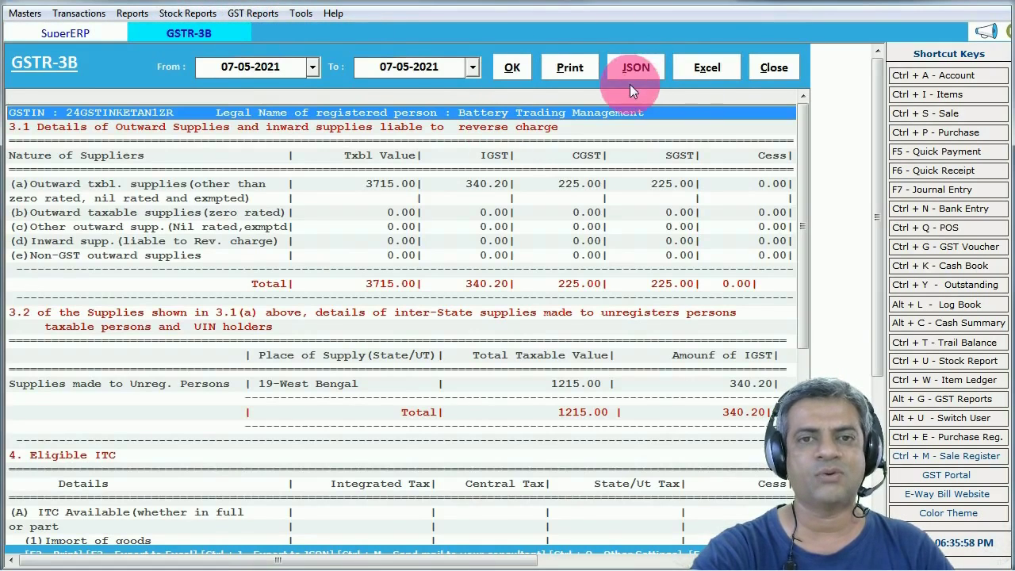
{"action": "left_click", "coordinate": [468, 192]}
{"action": "left_click", "coordinate": [469, 335]}
{"action": "left_click", "coordinate": [810, 326]}
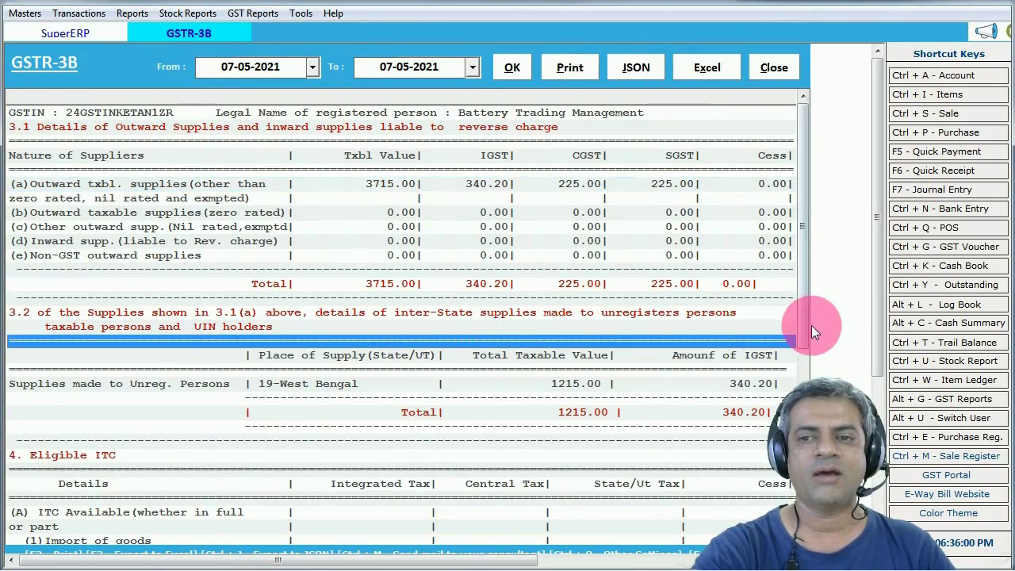
{"action": "left_click", "coordinate": [225, 30]}
{"action": "left_click_drag", "start_coordinate": [804, 143], "coordinate": [788, 104]}
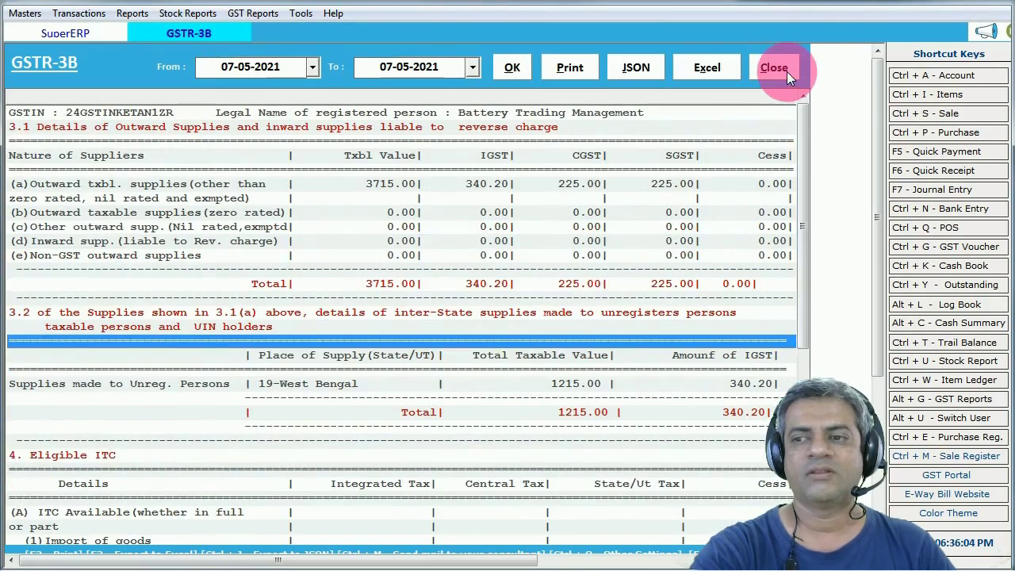
{"action": "left_click", "coordinate": [787, 72]}
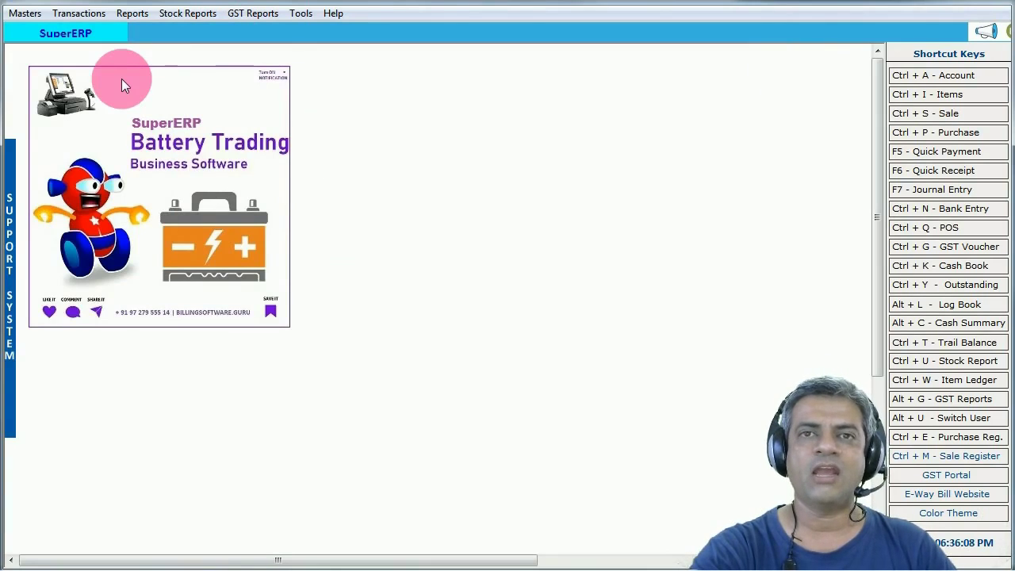
- Browse the Transactions and Stock menus, then open Reports > Sale Summary: Item Group Wise
{"action": "left_click", "coordinate": [71, 13]}
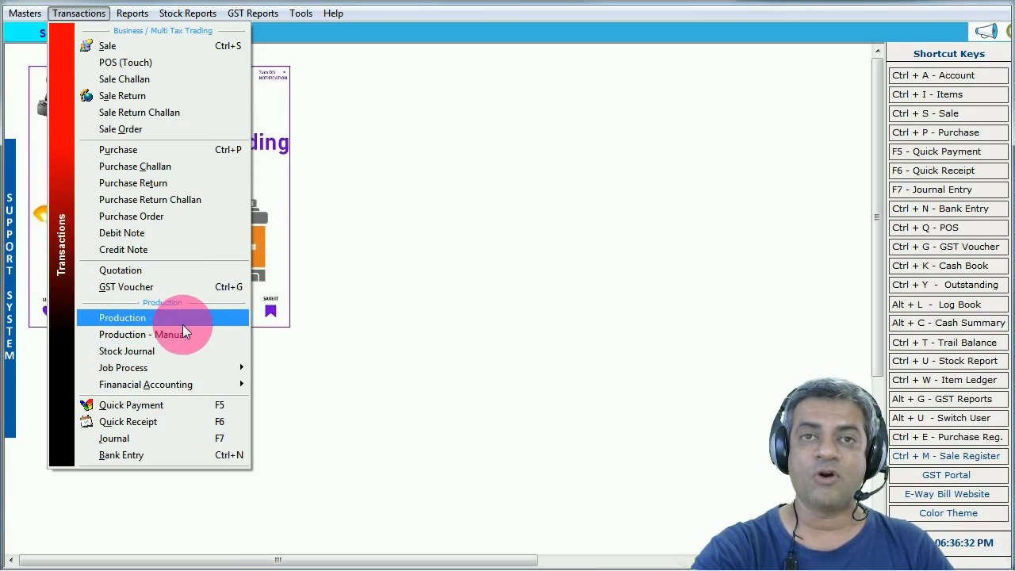
{"action": "left_click", "coordinate": [215, 367]}
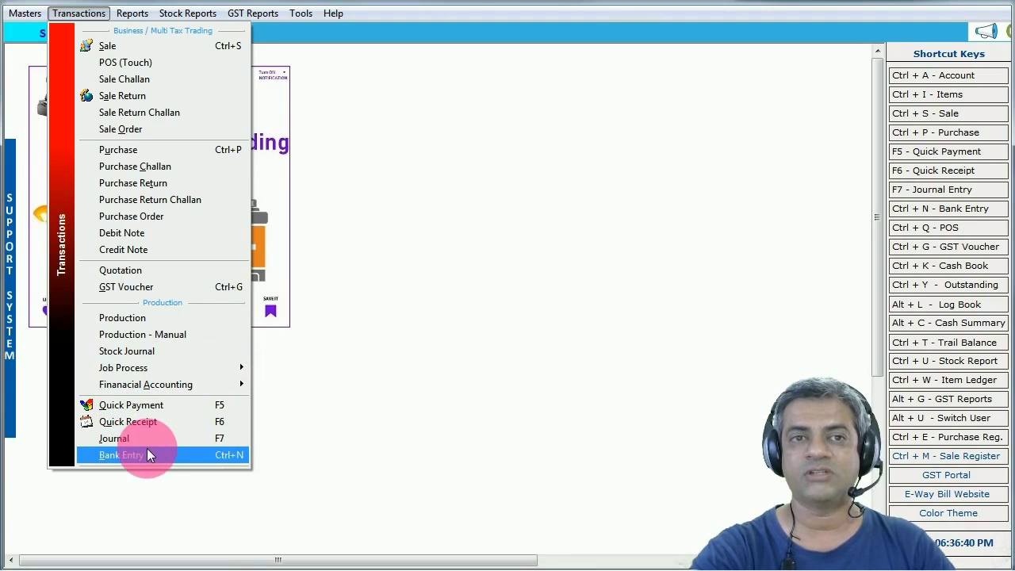
{"action": "left_click", "coordinate": [188, 14]}
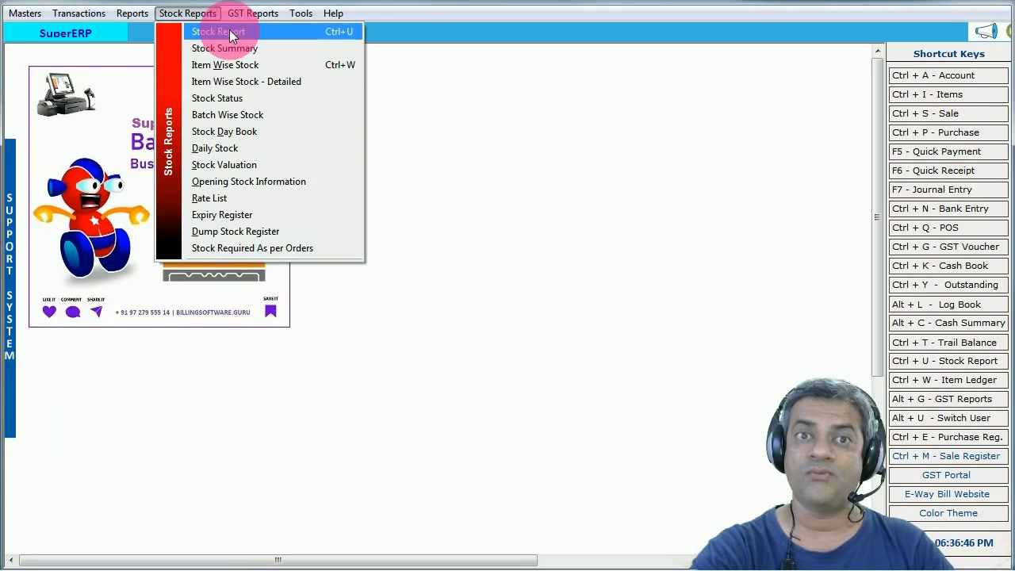
{"action": "left_click", "coordinate": [131, 12]}
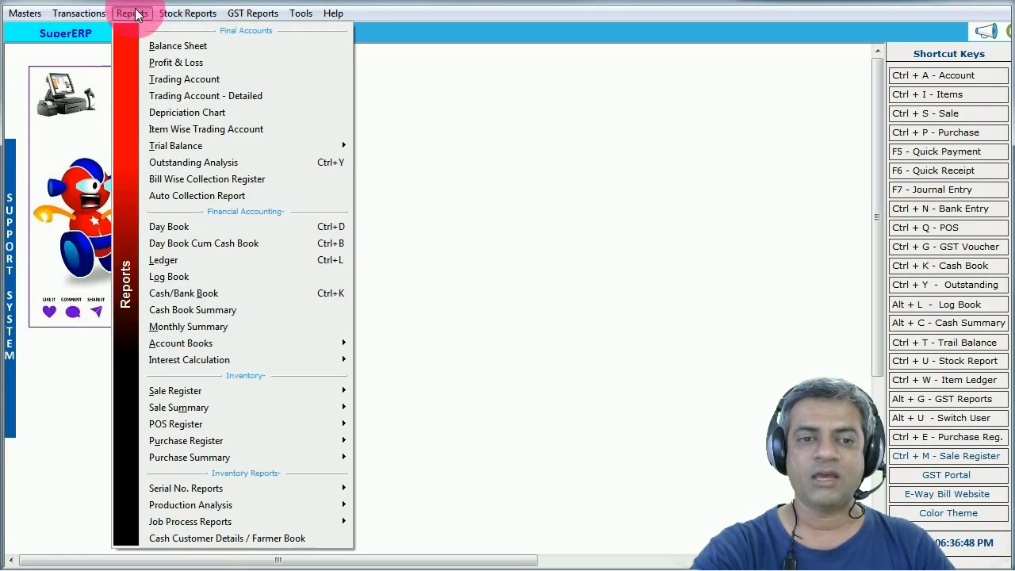
{"action": "mouse_move", "coordinate": [176, 407]}
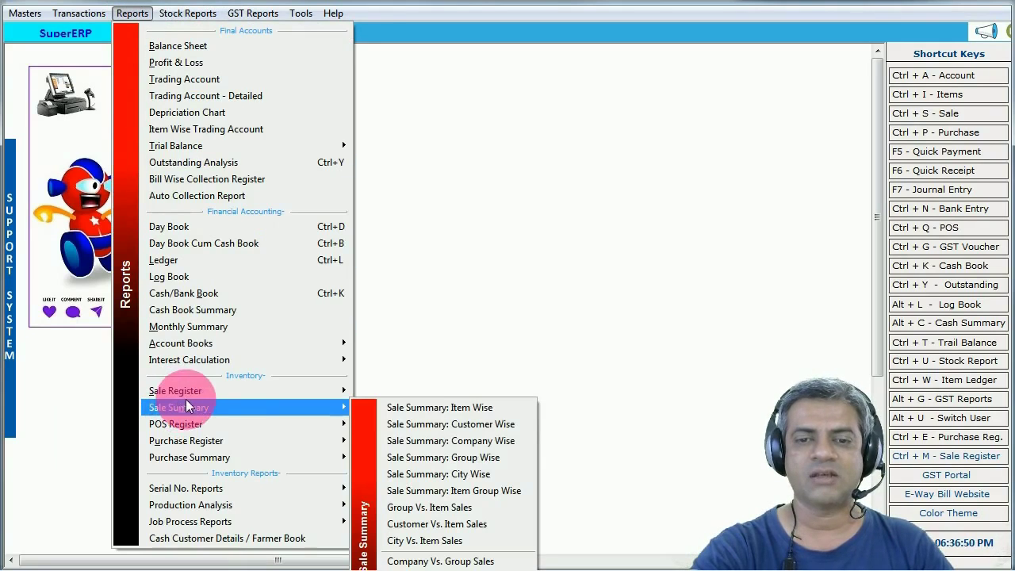
{"action": "left_click", "coordinate": [491, 492]}
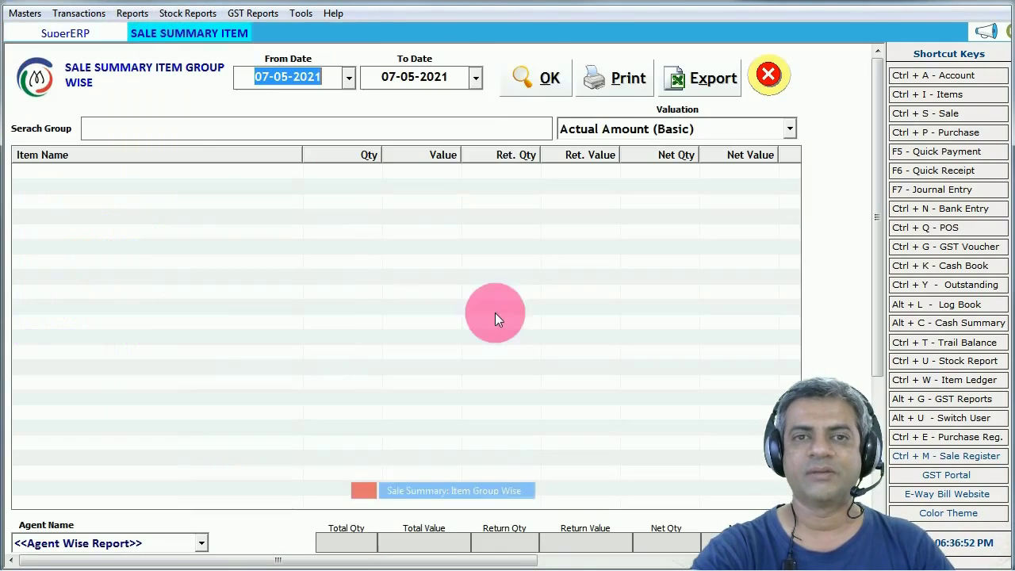
- Run the item group summary from 01-05-2021 and review the General, Group A and Part Details rows
{"action": "left_click", "coordinate": [549, 78]}
{"action": "left_click", "coordinate": [348, 77]}
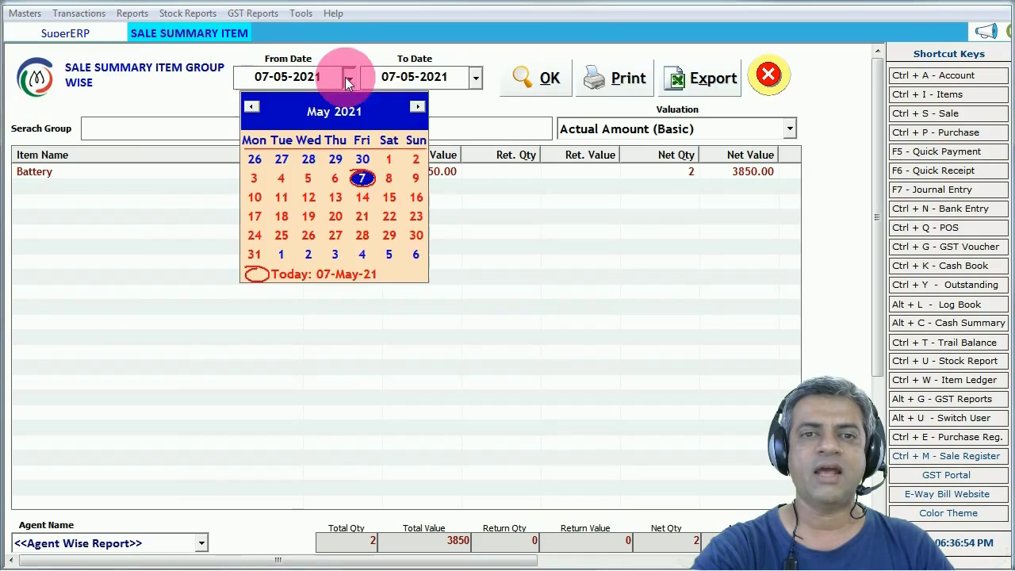
{"action": "left_click", "coordinate": [524, 75]}
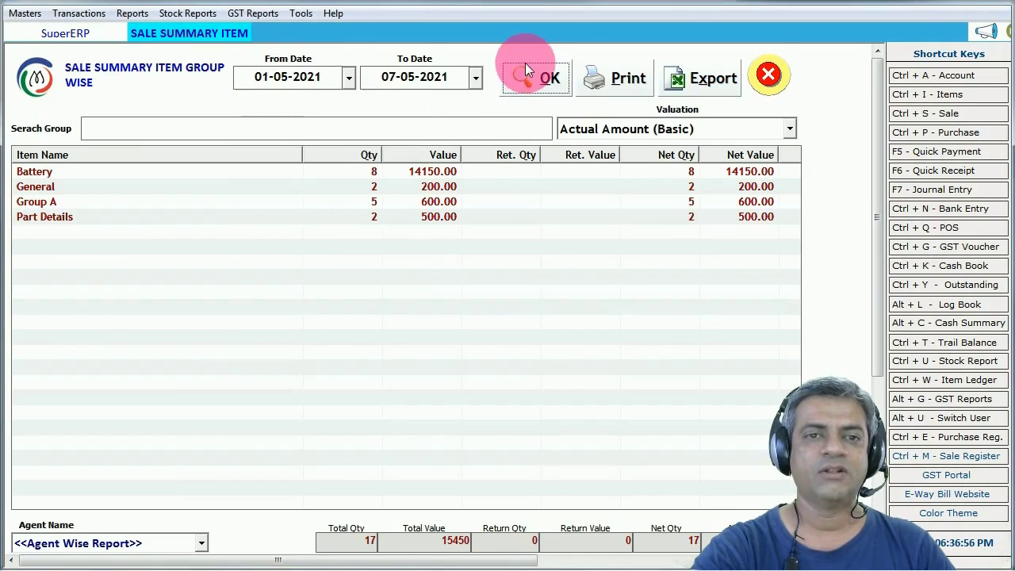
{"action": "left_click", "coordinate": [341, 176]}
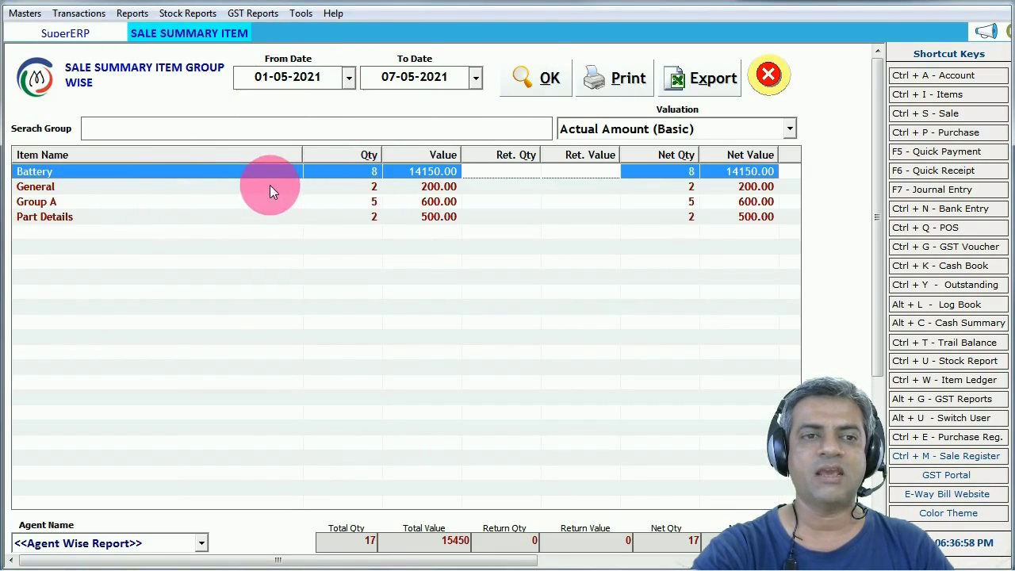
{"action": "left_click", "coordinate": [94, 188]}
{"action": "left_click", "coordinate": [87, 201]}
{"action": "left_click", "coordinate": [84, 216]}
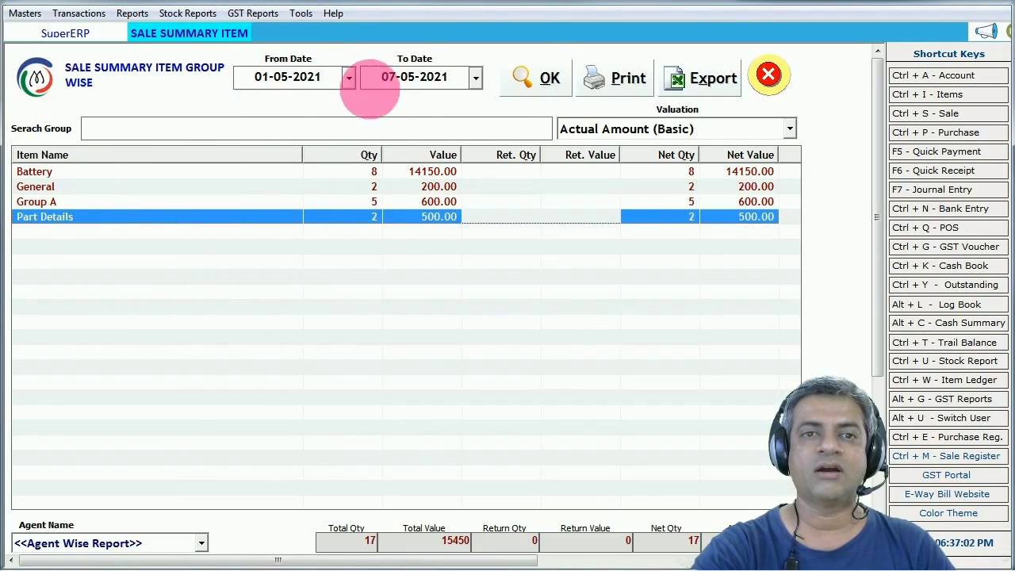
- Rerun the summary, review the Battery, General, Group A and Part Details rows, then close it
{"action": "left_click", "coordinate": [297, 87]}
{"action": "key", "text": "Return"}
{"action": "key", "text": "Return"}
{"action": "key", "text": "Return"}
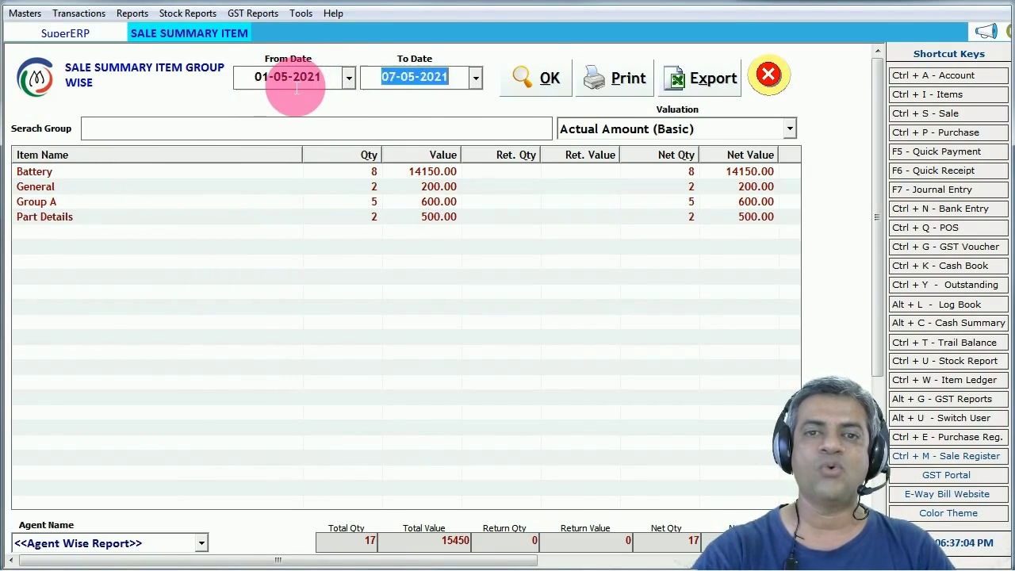
{"action": "left_click", "coordinate": [87, 175]}
{"action": "left_click", "coordinate": [83, 187]}
{"action": "left_click", "coordinate": [80, 203]}
{"action": "left_click", "coordinate": [77, 216]}
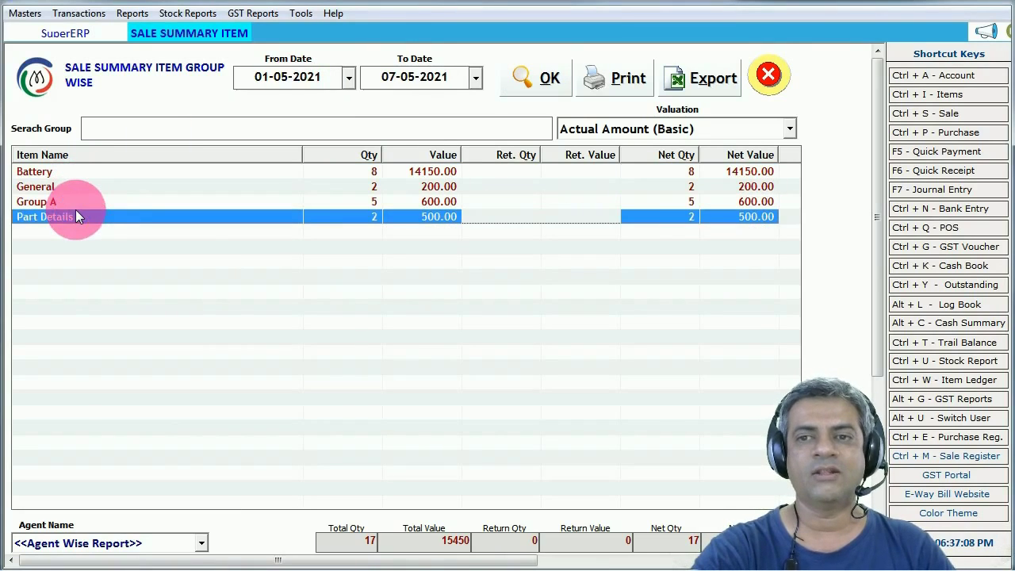
{"action": "left_click", "coordinate": [764, 75]}
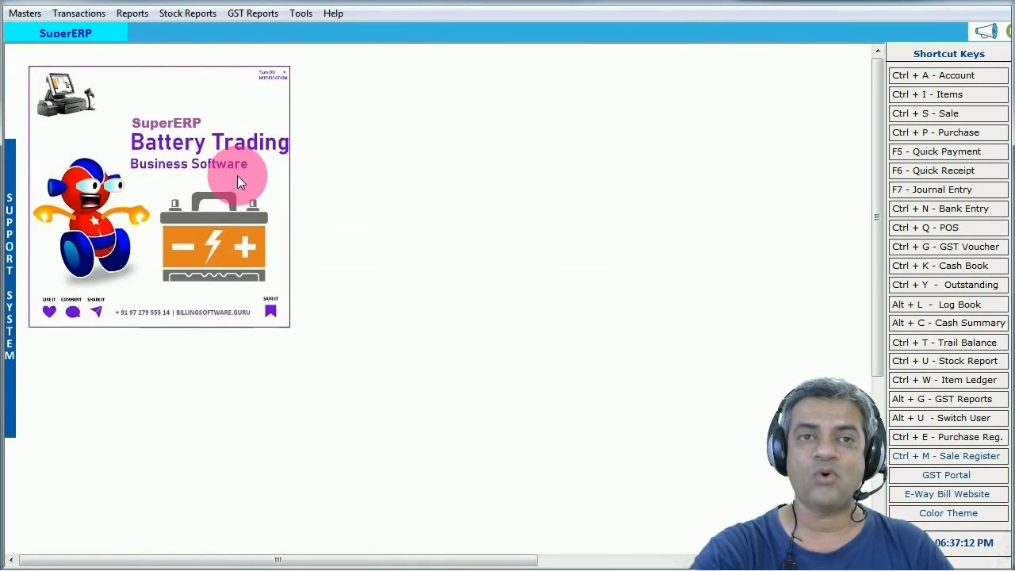
- Browse the Sale Register and Sale Summary reports, then open the battery Replacements register from Tools
{"action": "left_click", "coordinate": [133, 12]}
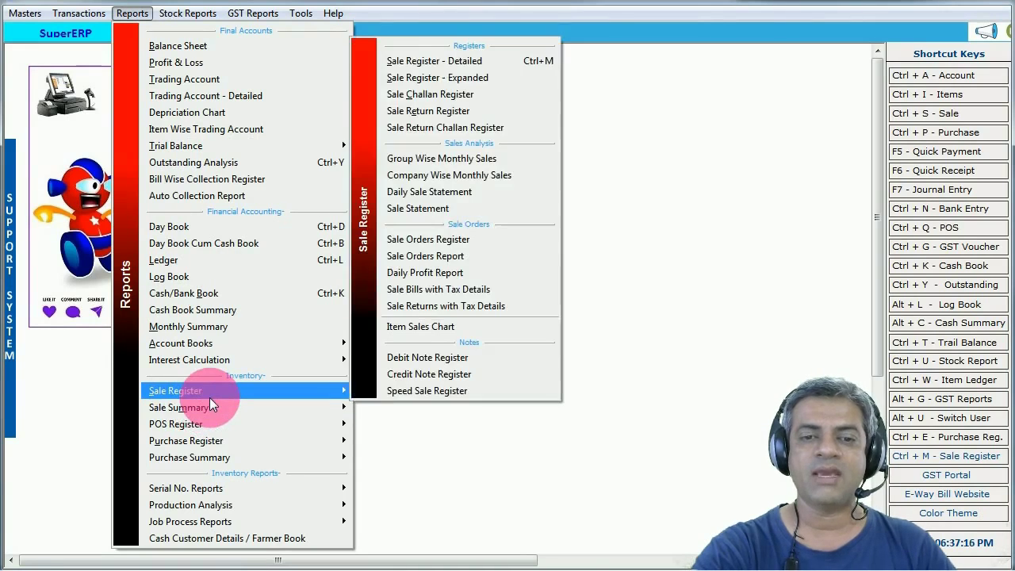
{"action": "mouse_move", "coordinate": [350, 416]}
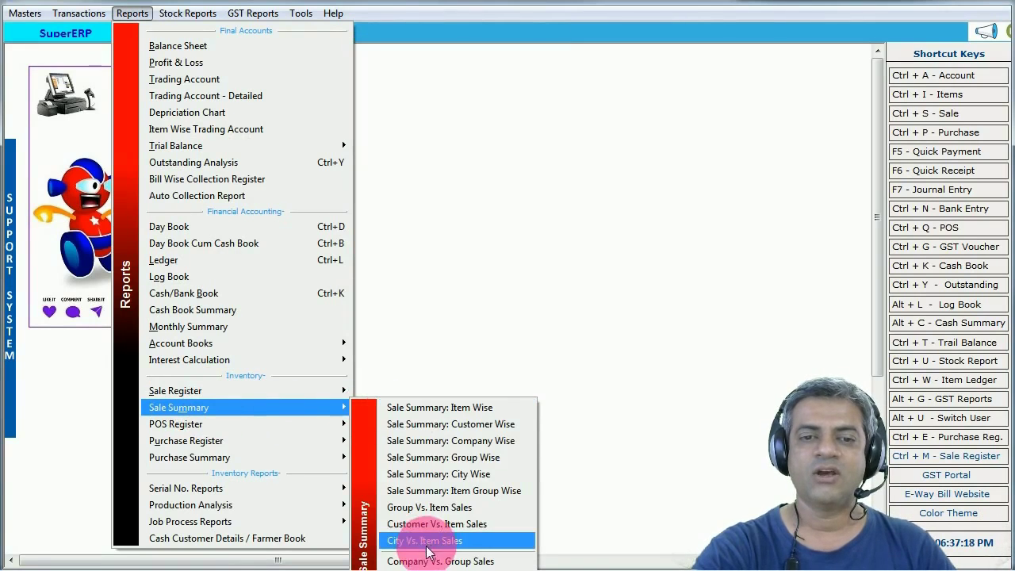
{"action": "mouse_move", "coordinate": [333, 396]}
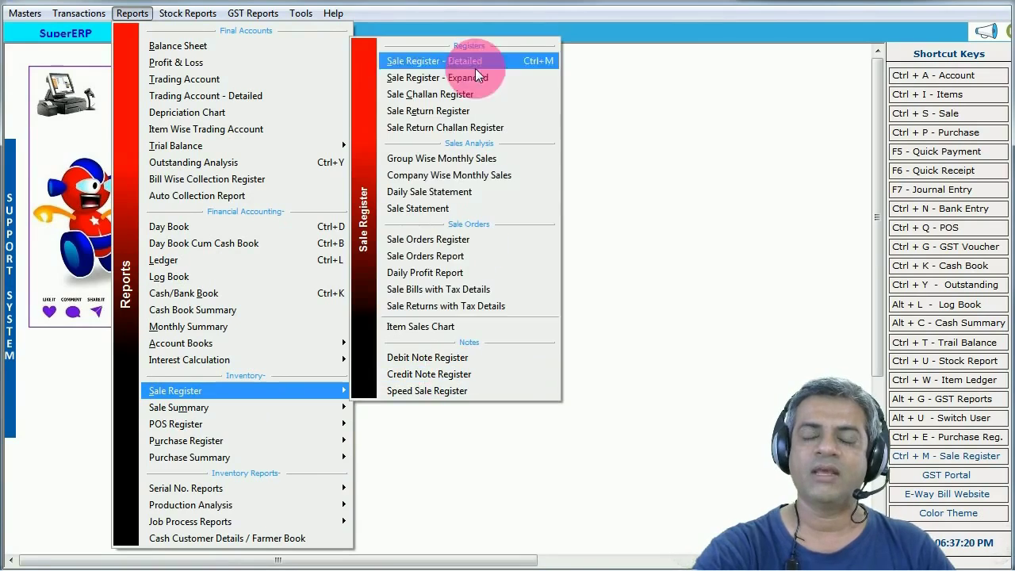
{"action": "left_click", "coordinate": [642, 267]}
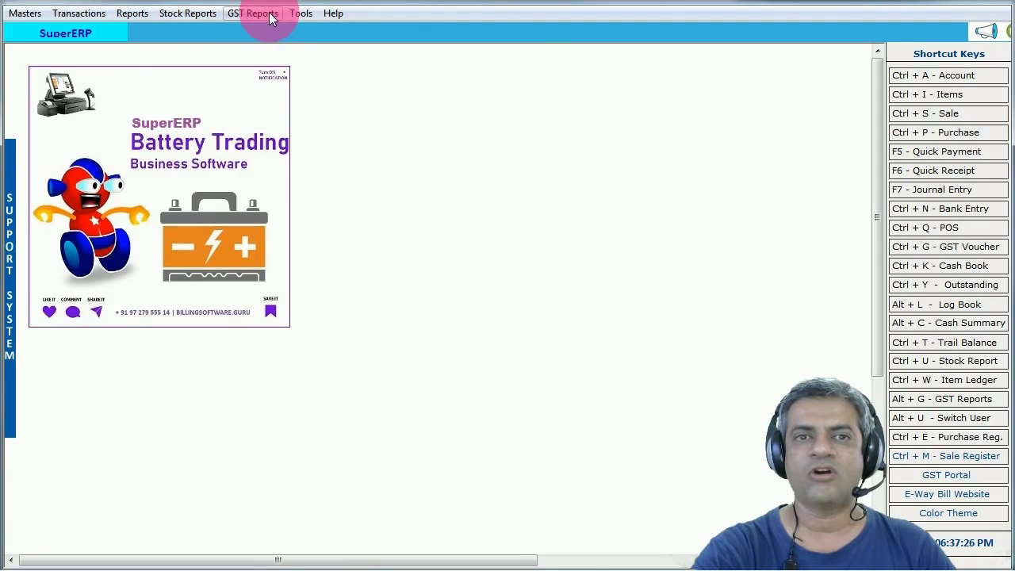
{"action": "left_click", "coordinate": [296, 14]}
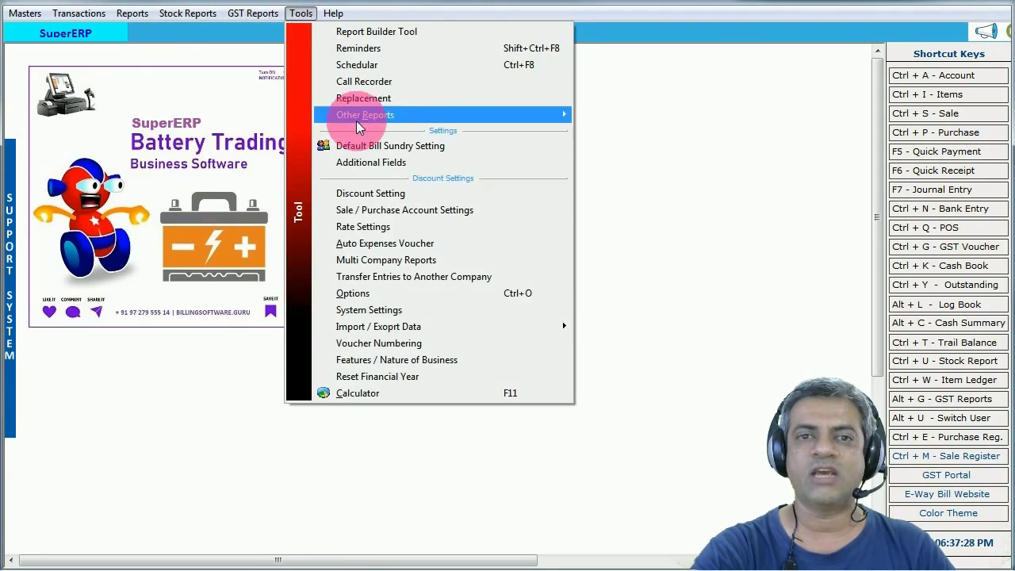
{"action": "left_click", "coordinate": [369, 100]}
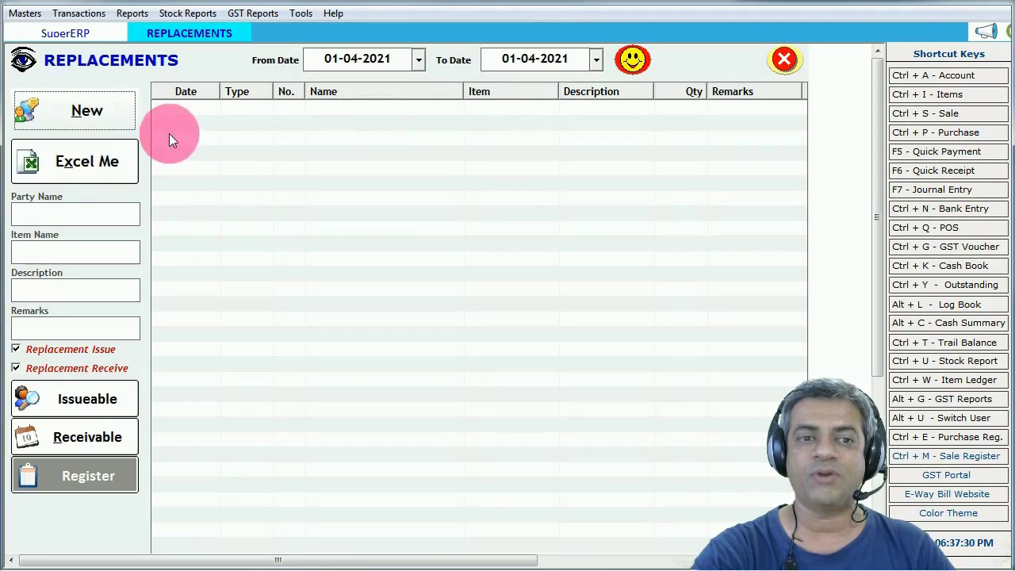
{"action": "left_click", "coordinate": [115, 115]}
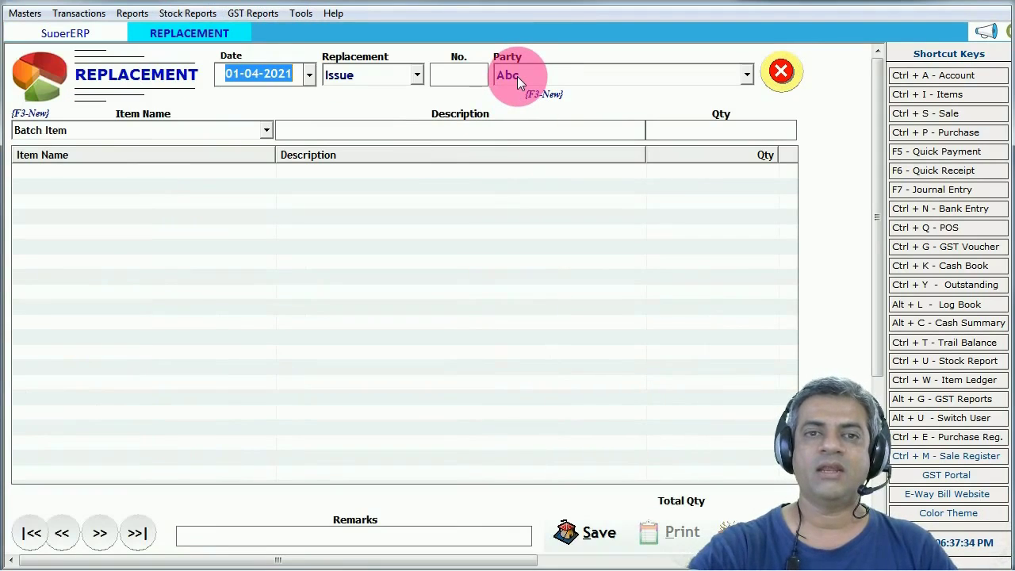
{"action": "key", "text": "Return"}
{"action": "left_click", "coordinate": [417, 75]}
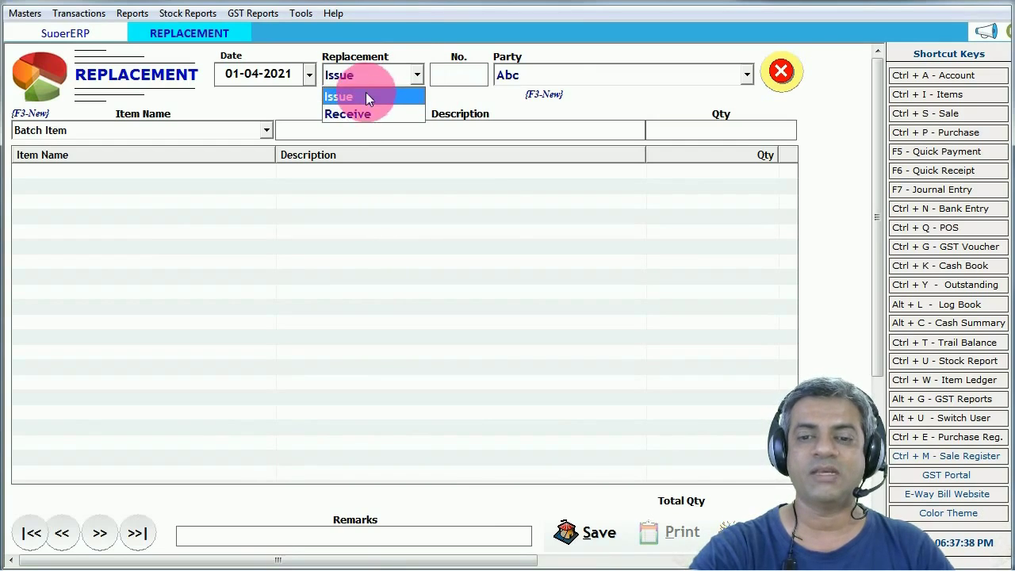
{"action": "left_click", "coordinate": [366, 96]}
{"action": "key", "text": "Escape"}
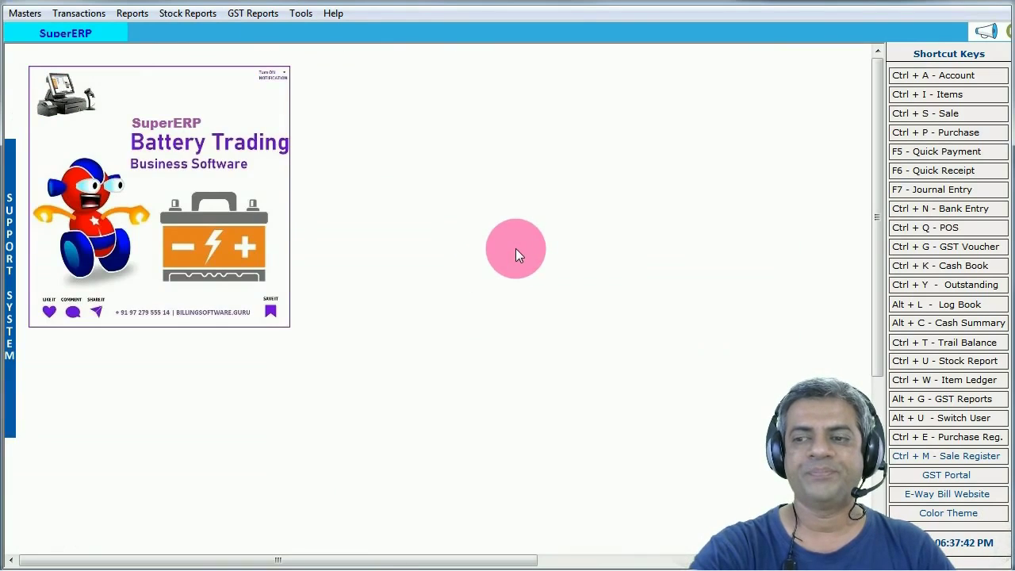
{"action": "left_click", "coordinate": [345, 226]}
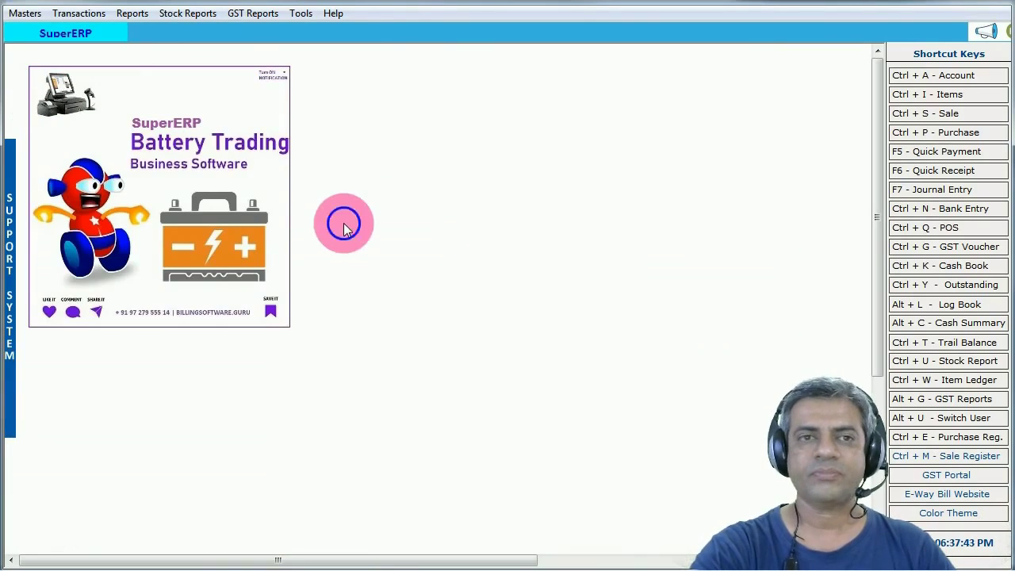
- Close the company and create the e-mail backup Battery_Trading_Management_07_1837.rar
{"action": "left_click", "coordinate": [24, 13]}
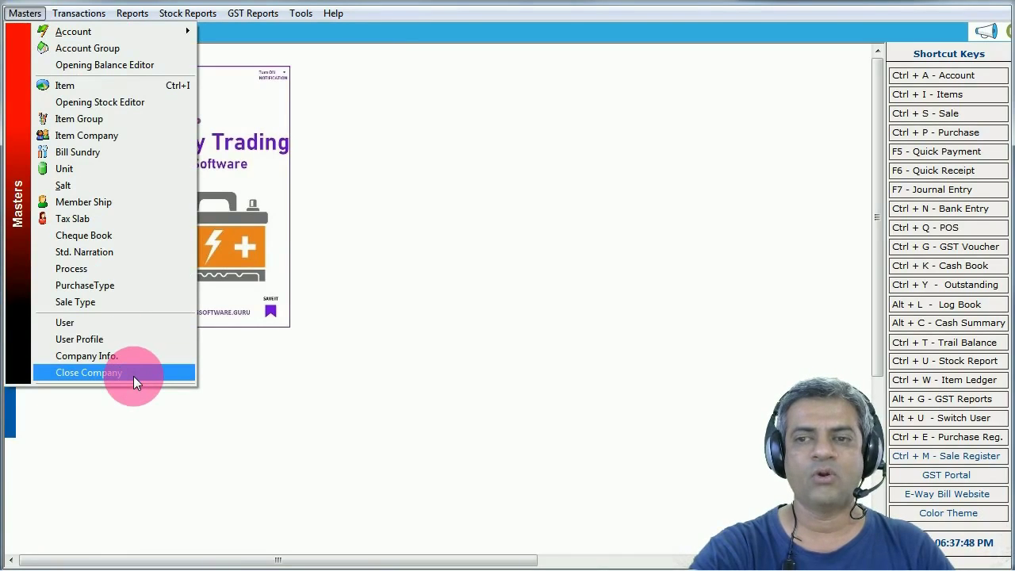
{"action": "left_click", "coordinate": [88, 373]}
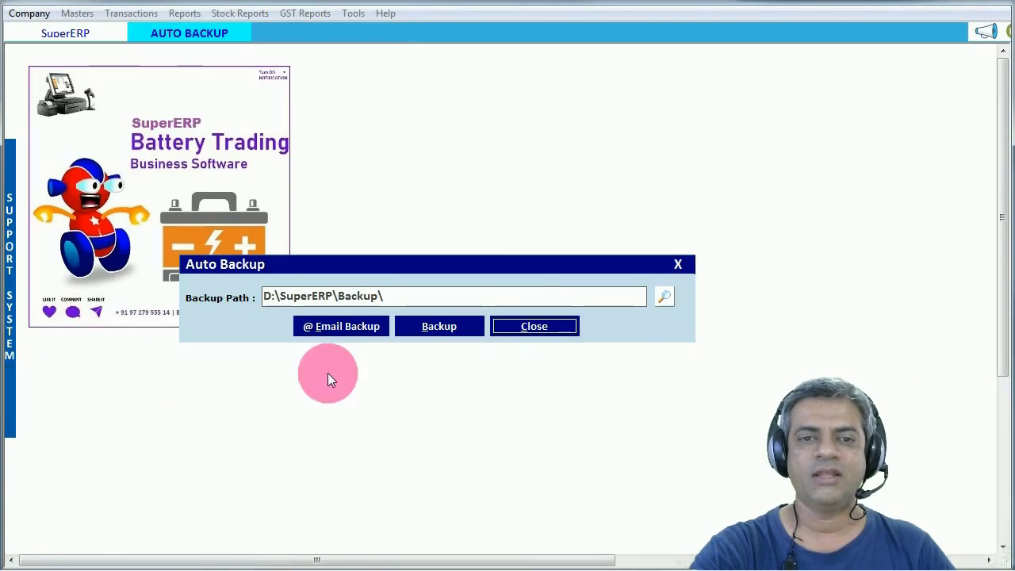
{"action": "left_click", "coordinate": [353, 329]}
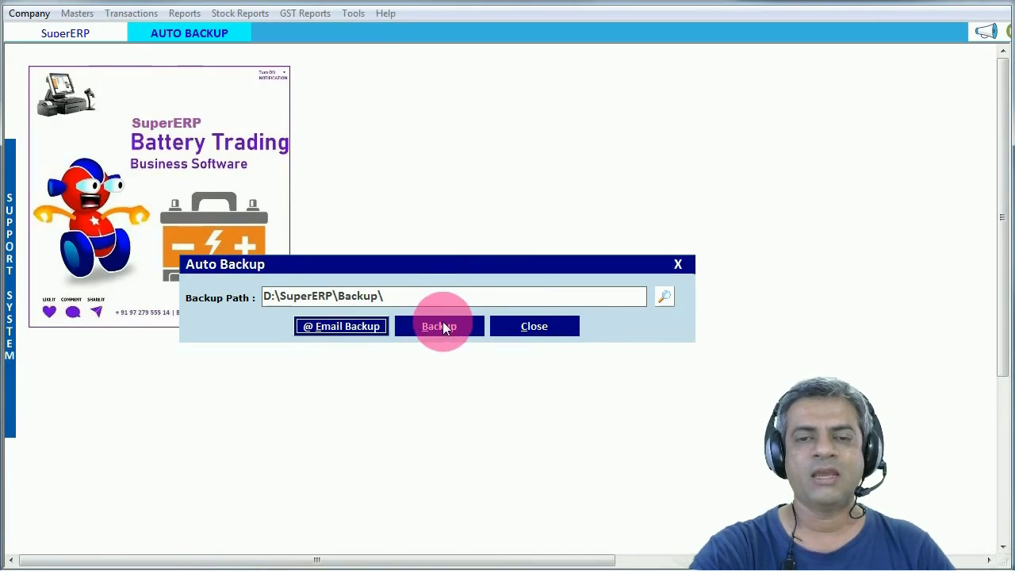
{"action": "key", "text": "Return"}
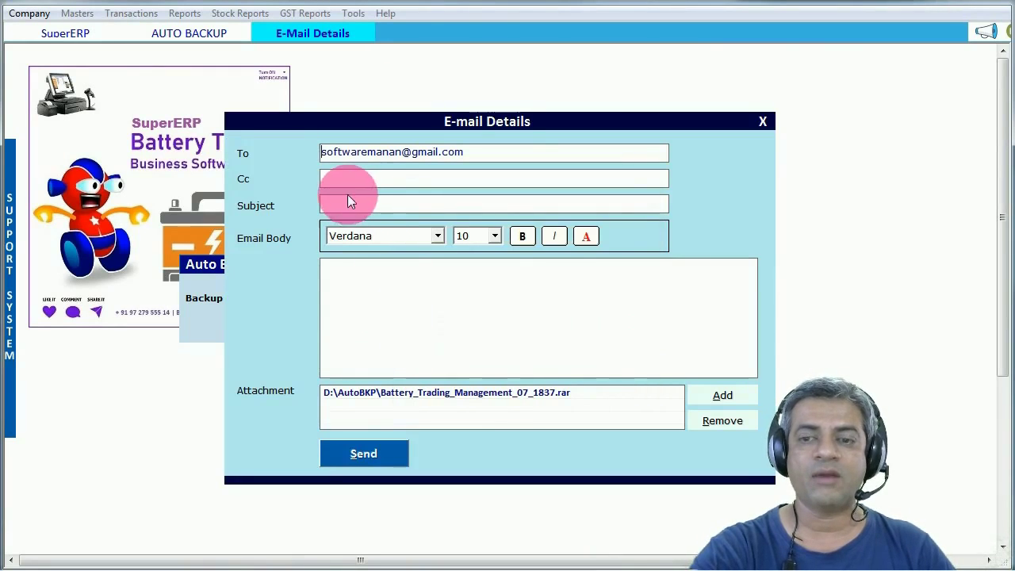
- Send the backup e-mail with subject 07.05.2021 and body 'backup', then acknowledge the success message
{"action": "left_click", "coordinate": [339, 206]}
{"action": "type", "text": "07.05.2021"}
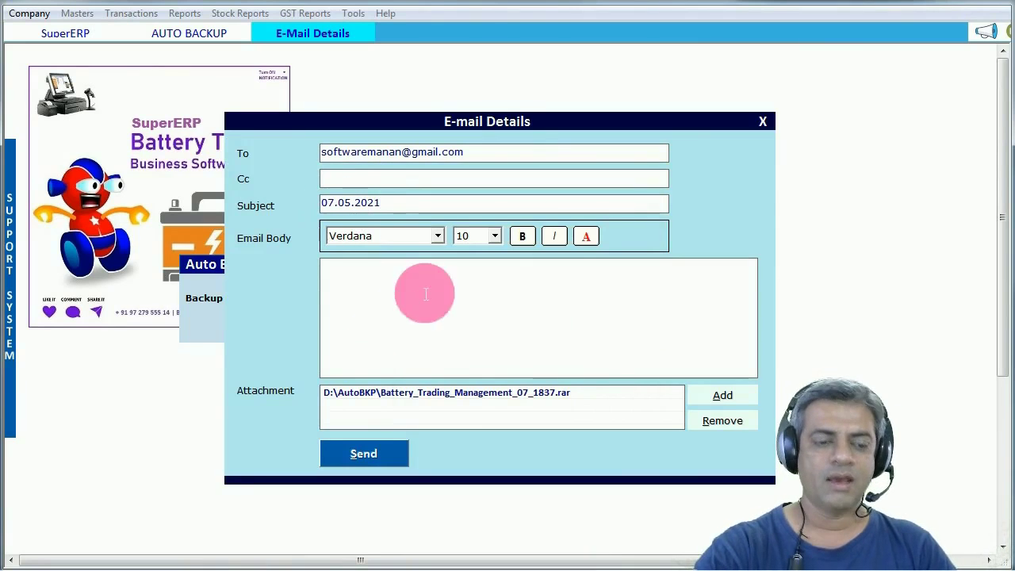
{"action": "left_click", "coordinate": [366, 291]}
{"action": "type", "text": "backup"}
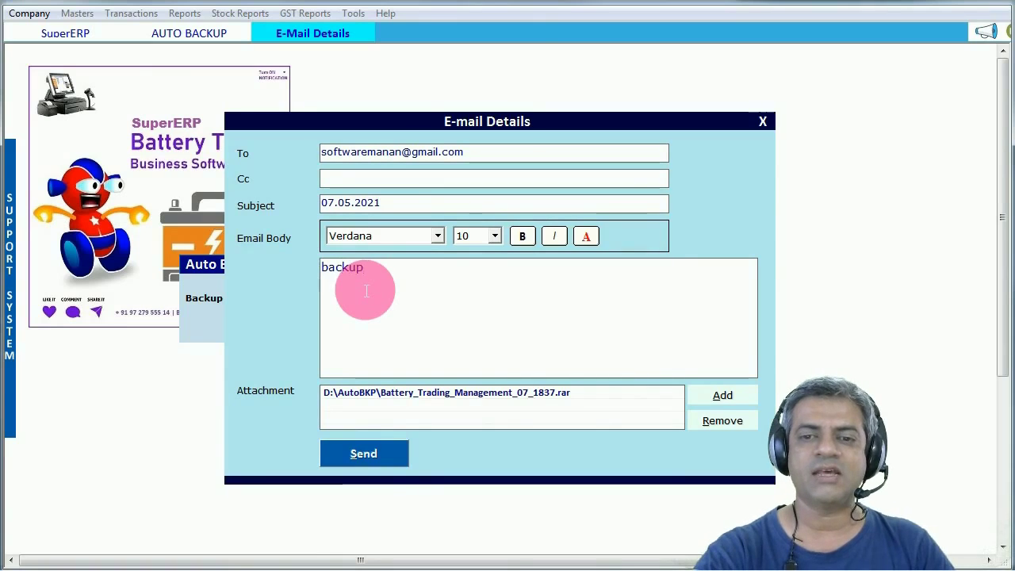
{"action": "left_click", "coordinate": [362, 457]}
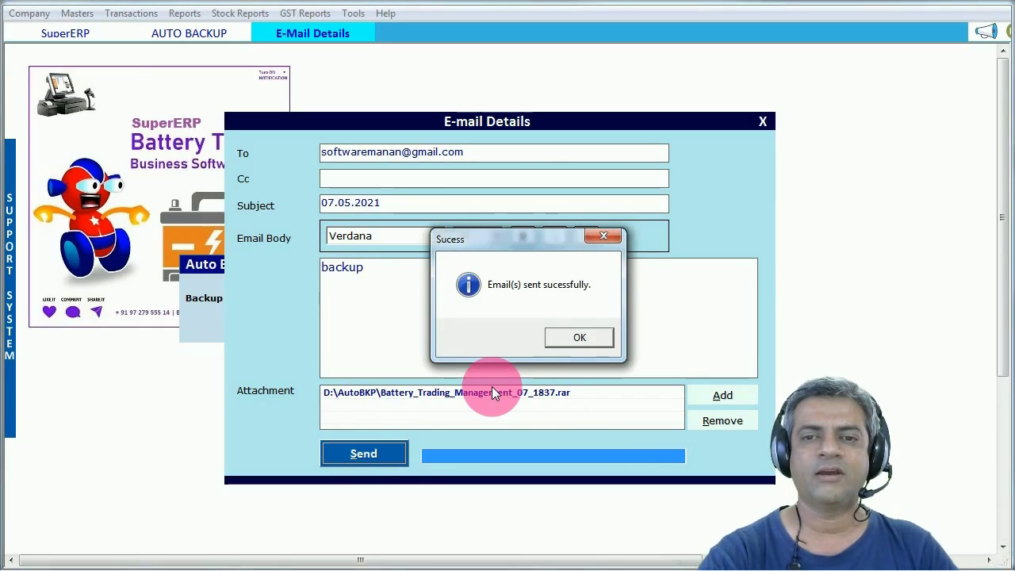
{"action": "left_click", "coordinate": [574, 337]}
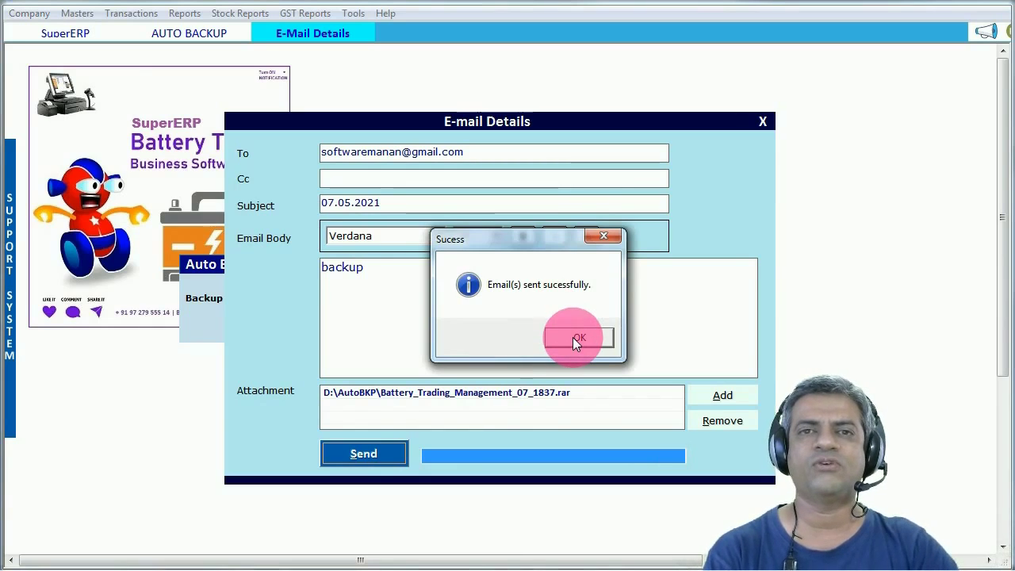
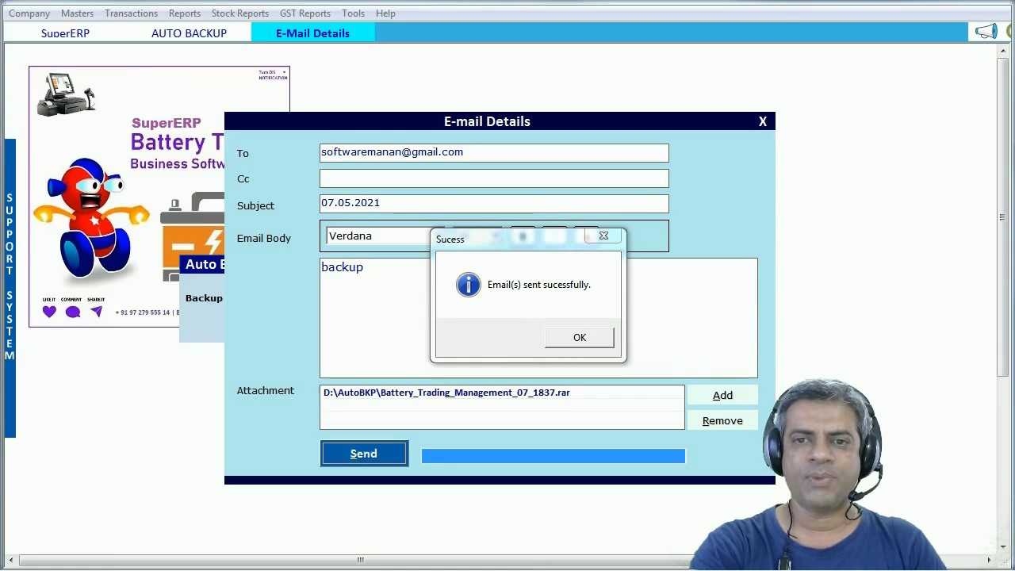
- Drag the Gmail inbox window over the ERP screen to check for the backup email
{"action": "left_click_drag", "start_coordinate": [1014, 66], "coordinate": [438, 72]}
- Open the 07.05.2021 backup email and check its Battery_Trading_Management_07_1837.rar attachment
{"action": "left_click", "coordinate": [498, 296]}
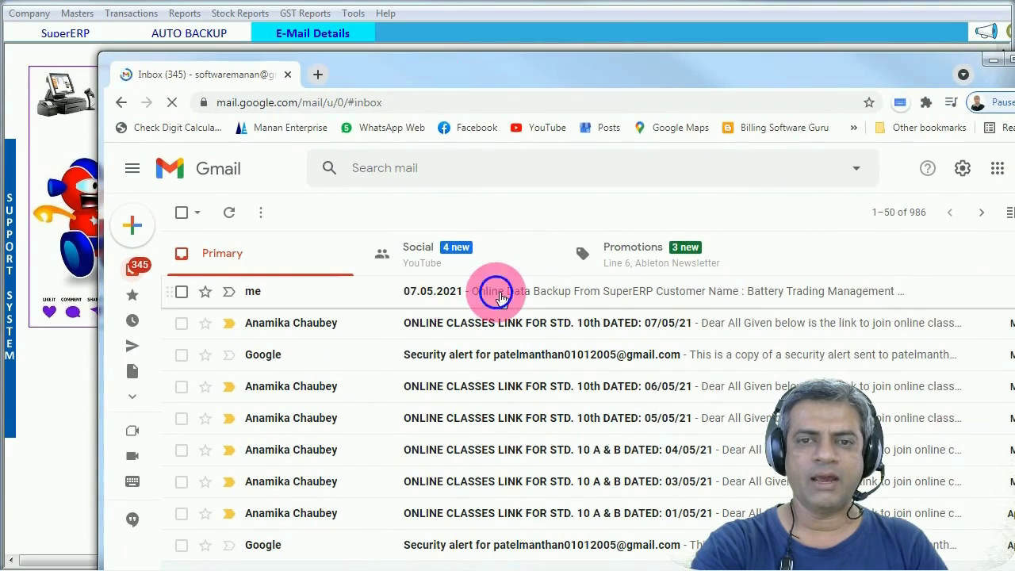
{"action": "left_click_drag", "start_coordinate": [583, 62], "coordinate": [521, 24]}
{"action": "scroll", "coordinate": [349, 452], "scroll_direction": "down", "scroll_amount": 2}
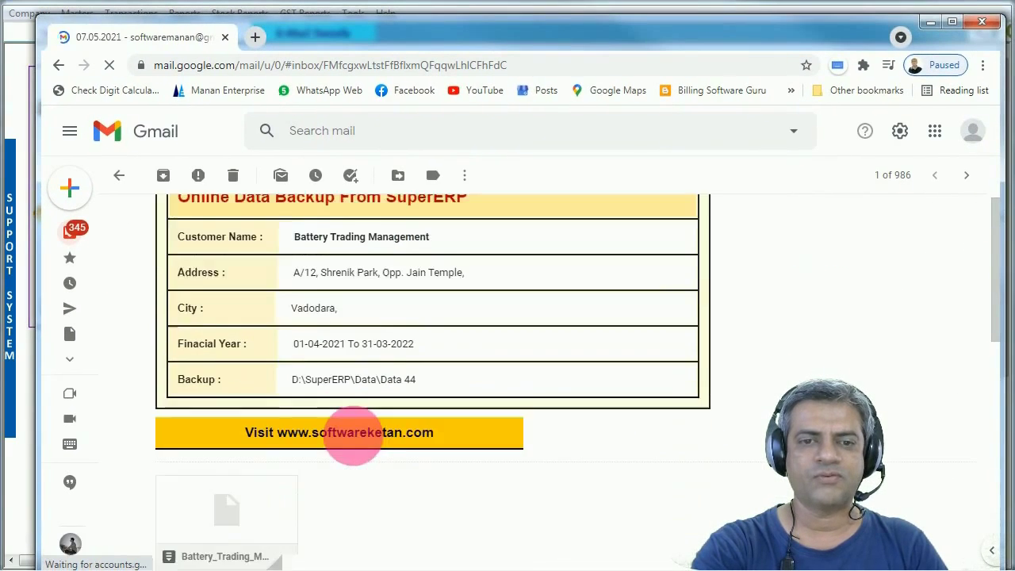
{"action": "scroll", "coordinate": [349, 436], "scroll_direction": "down", "scroll_amount": 1}
{"action": "mouse_move", "coordinate": [283, 502]}
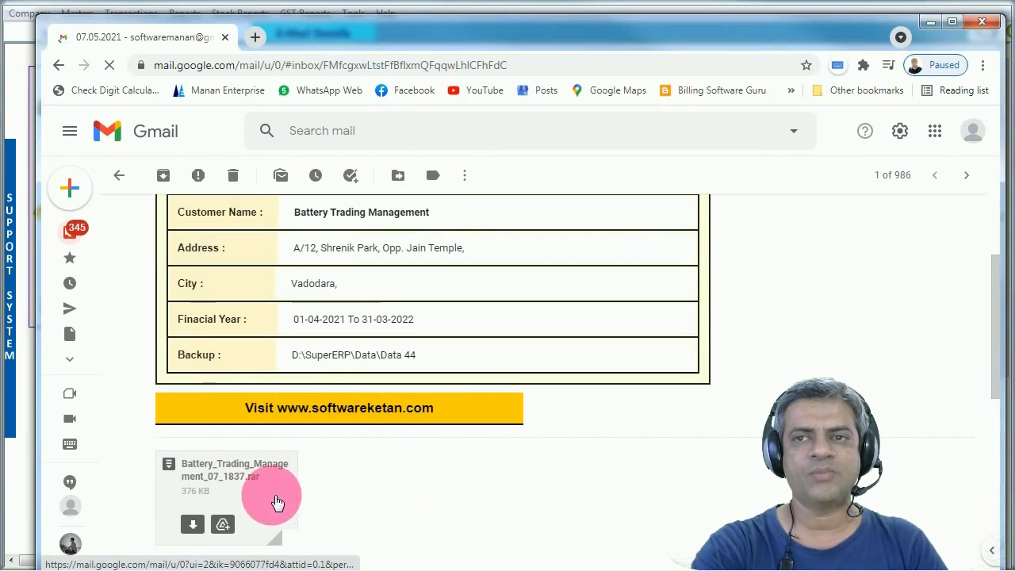
{"action": "left_click_drag", "start_coordinate": [754, 43], "coordinate": [757, 34]}
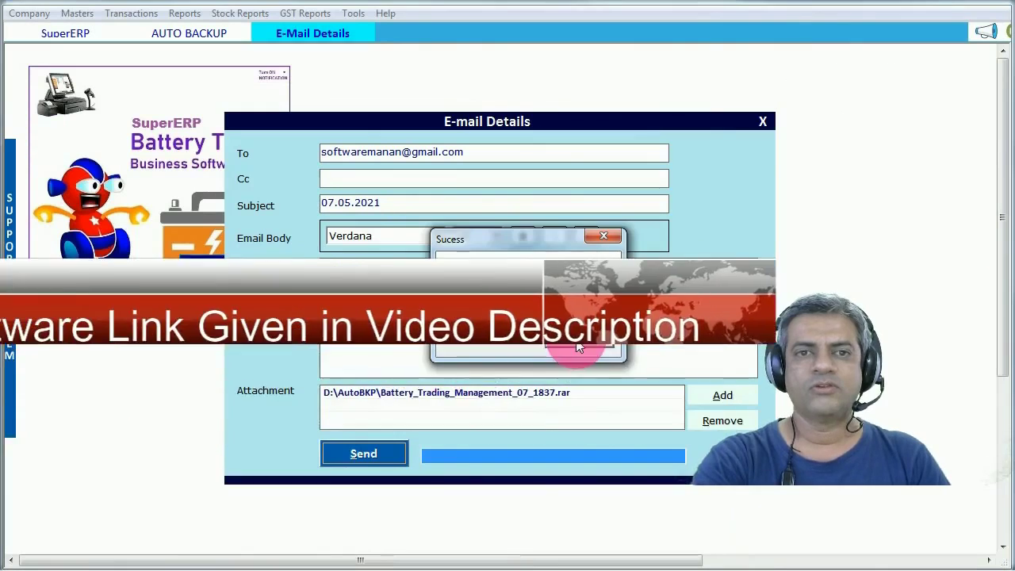
- Dismiss the sent confirmation and close the E-mail Details, Auto Backup and Select Company windows
{"action": "left_click", "coordinate": [579, 336]}
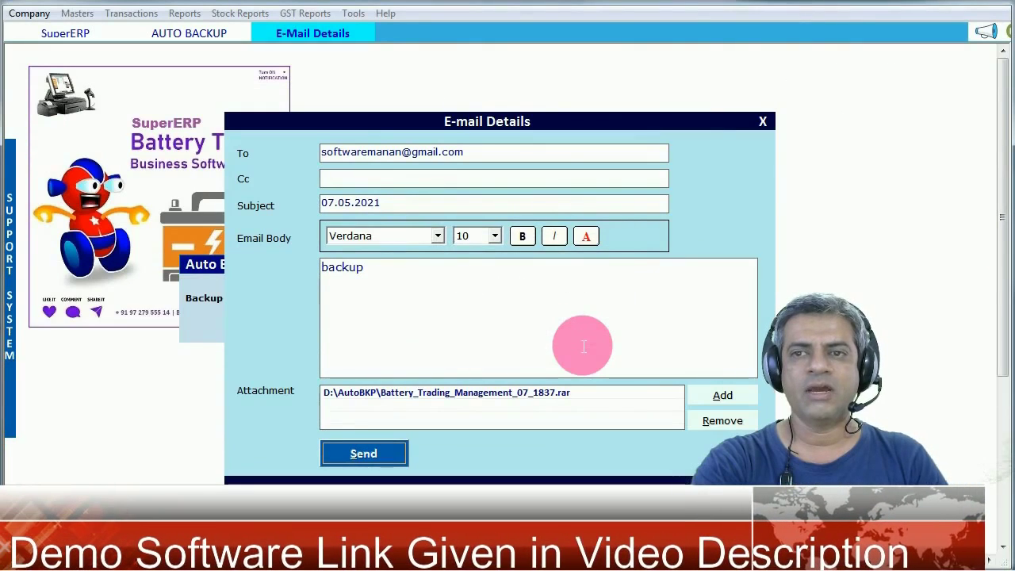
{"action": "left_click", "coordinate": [761, 122]}
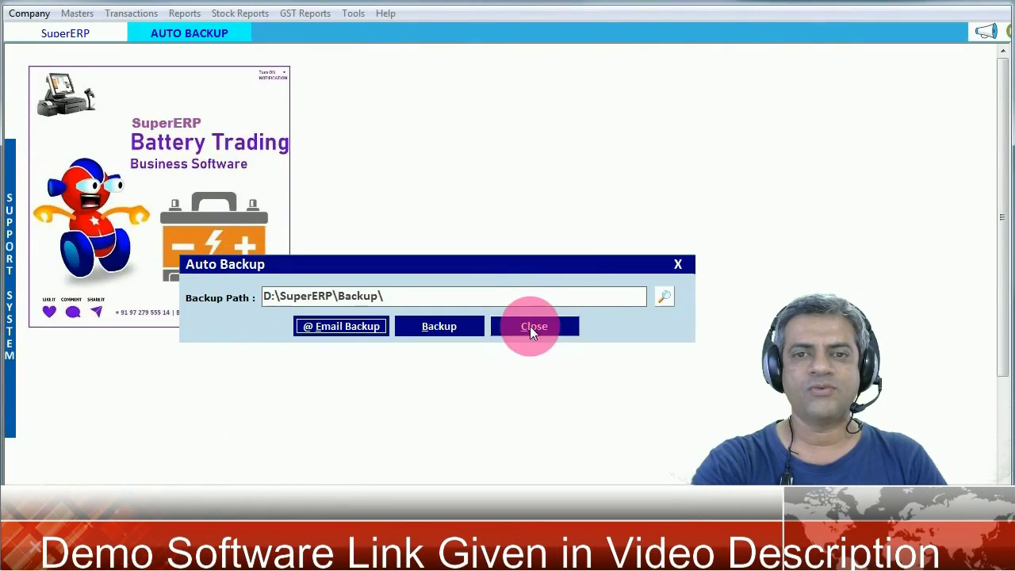
{"action": "left_click", "coordinate": [532, 327]}
{"action": "left_click", "coordinate": [776, 62]}
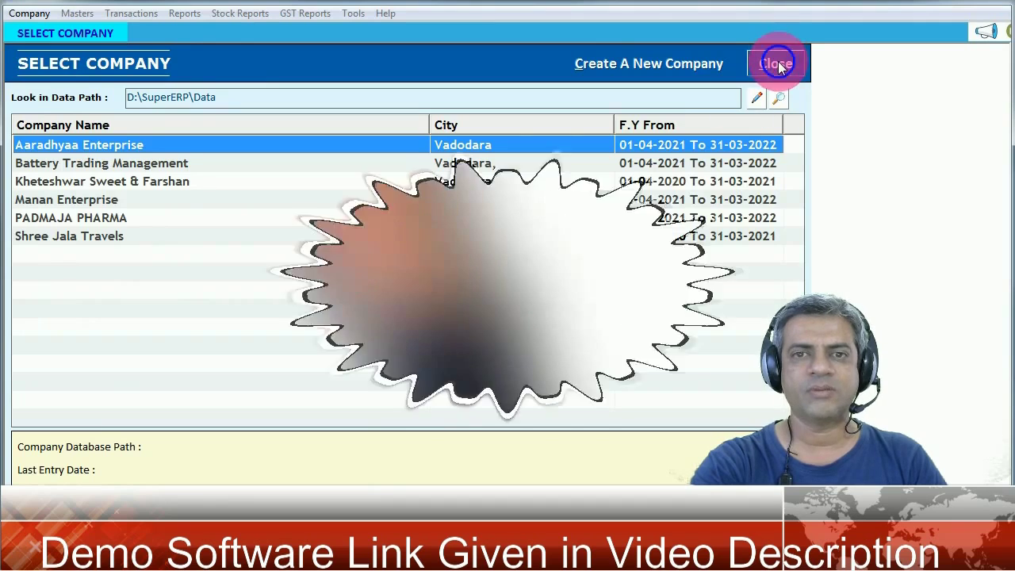